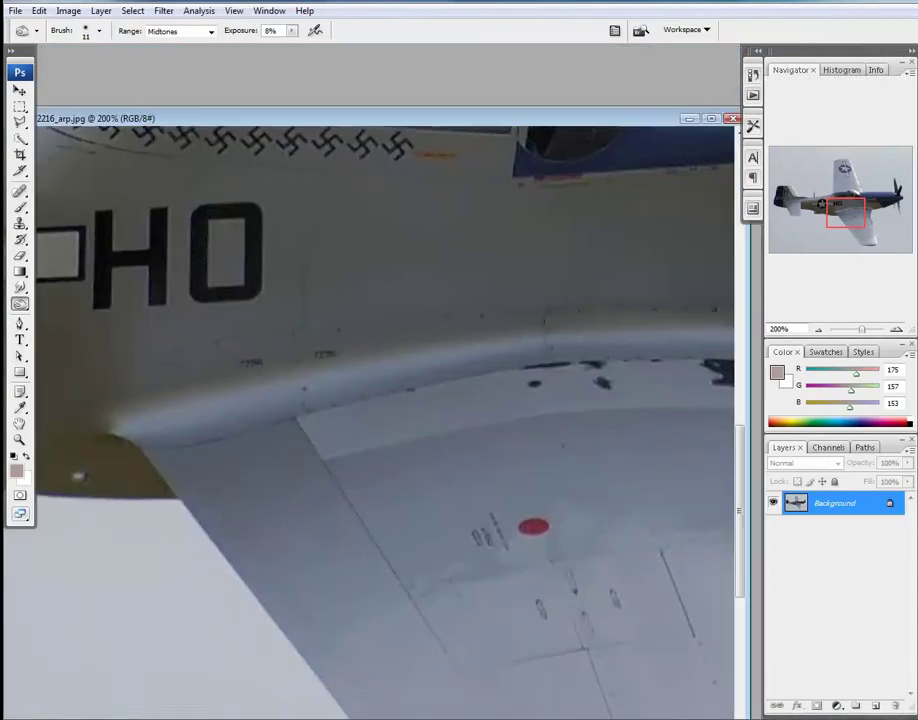
Step: Open Final.psd from the recent files and enlarge its document window
click(12, 10)
mouse_move(82, 90)
click(326, 112)
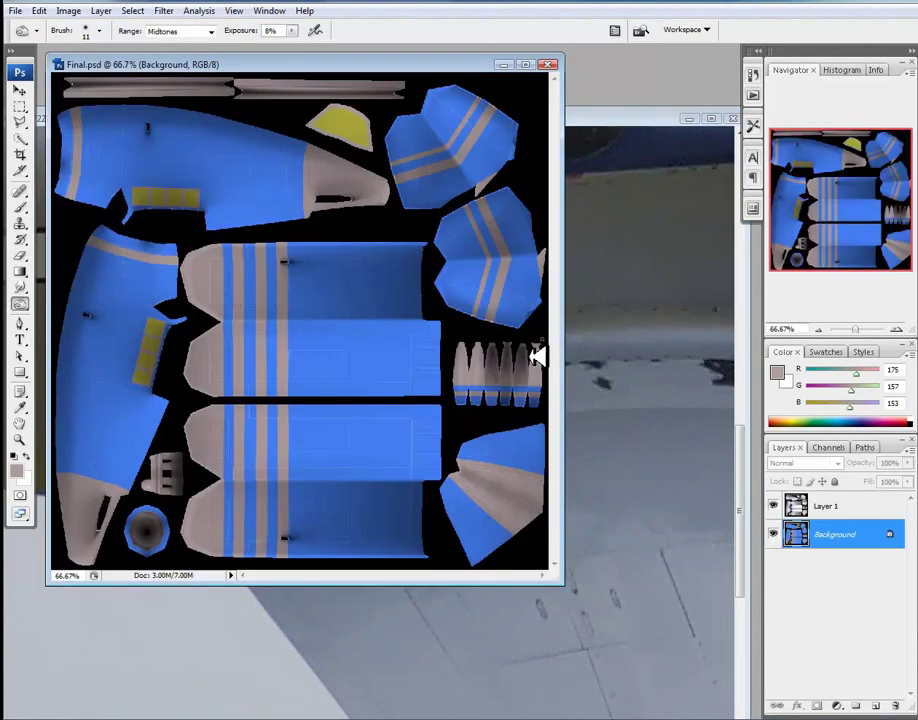
drag(566, 582, 711, 691)
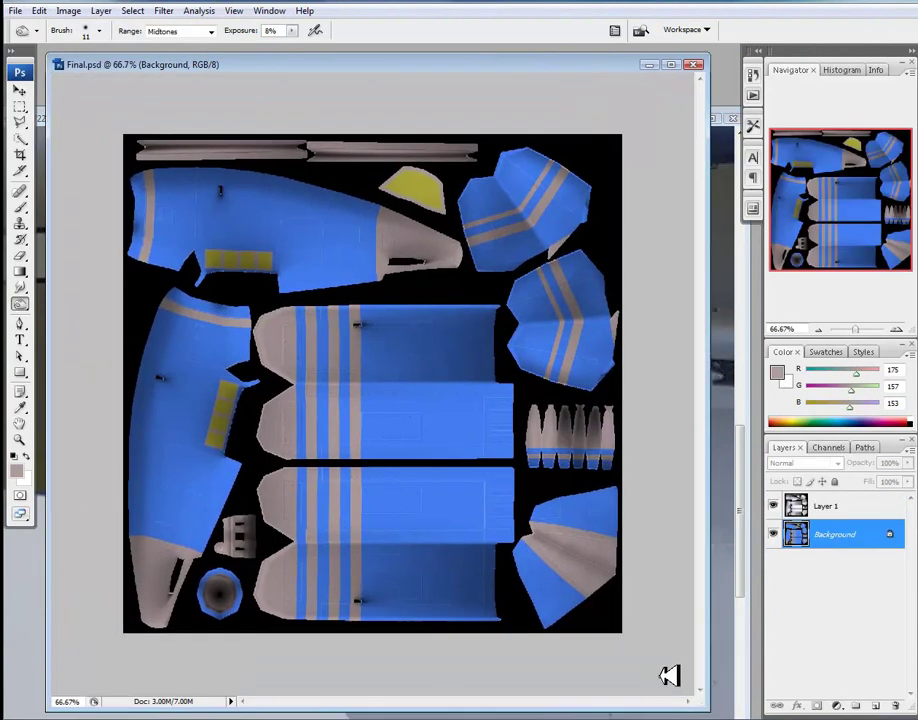
Step: Hide Layer 1 and rename it Lighting, then convert the Background into a regular layer named Diffuse
click(776, 506)
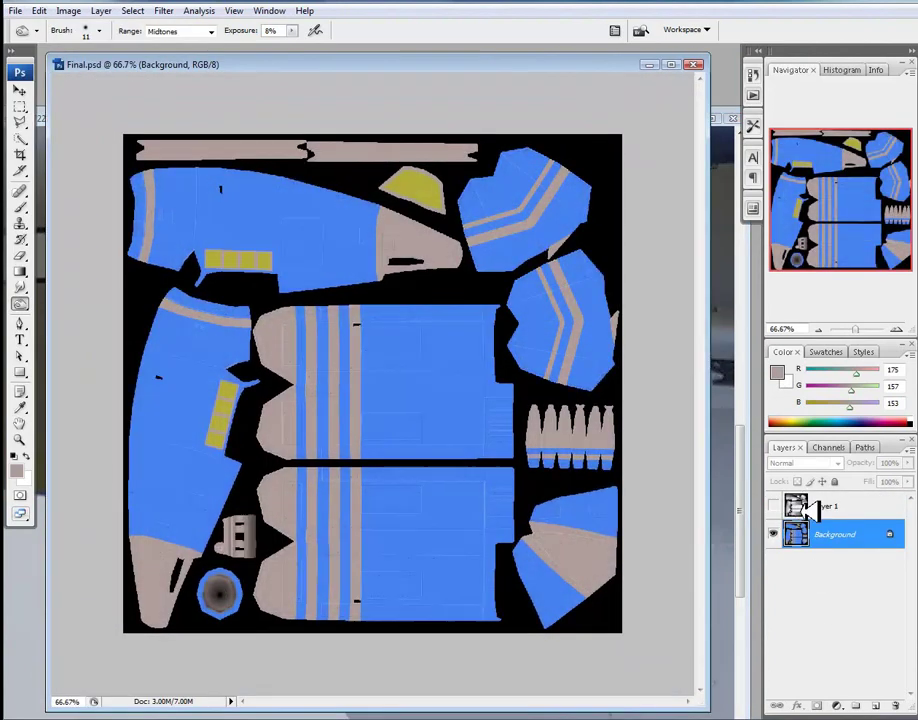
click(830, 506)
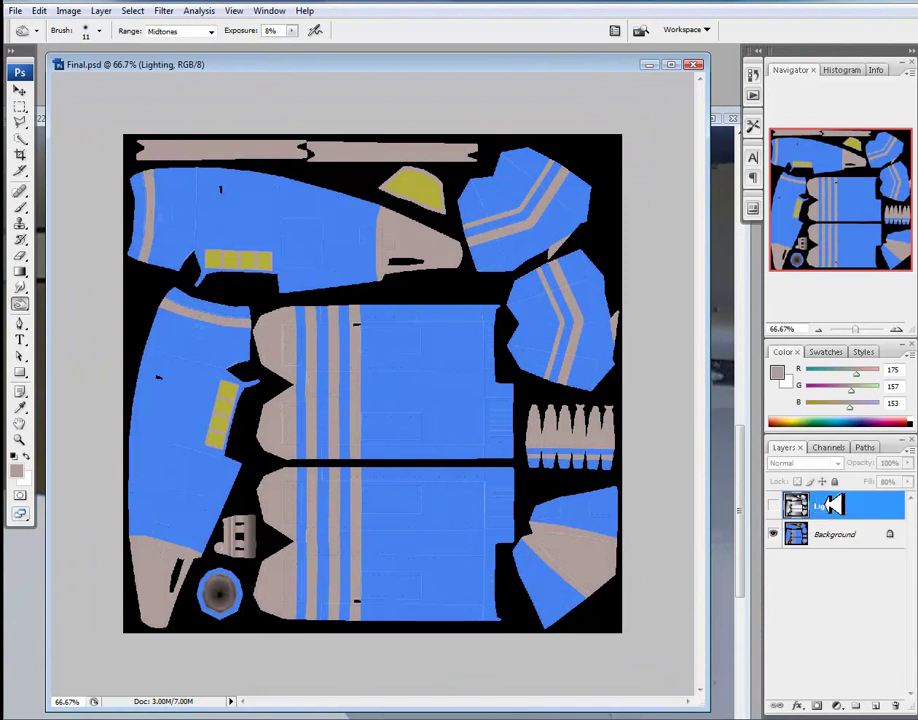
double_click(835, 533)
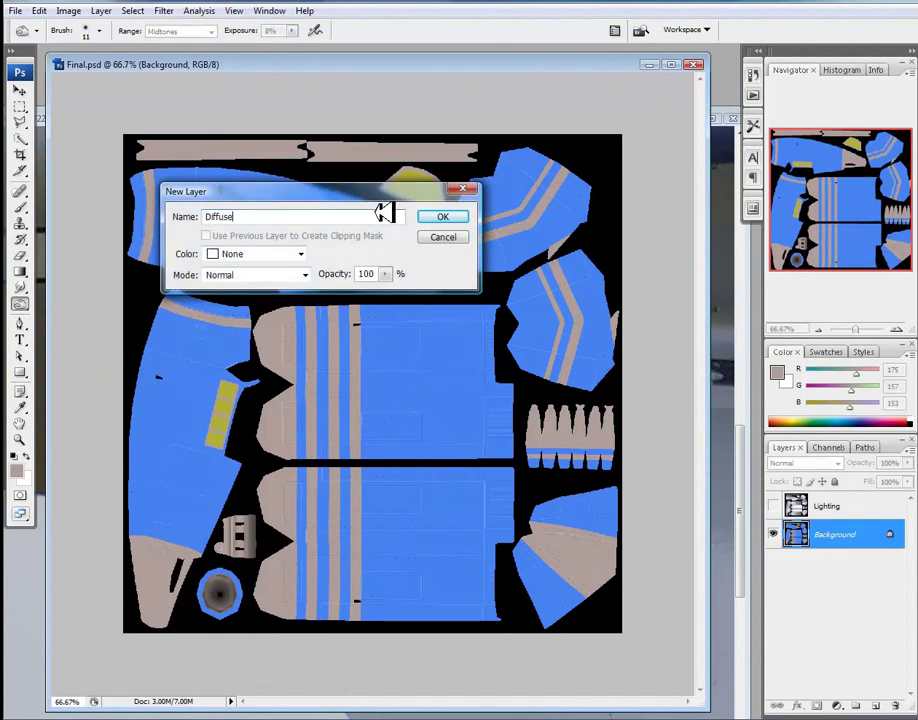
key(Return)
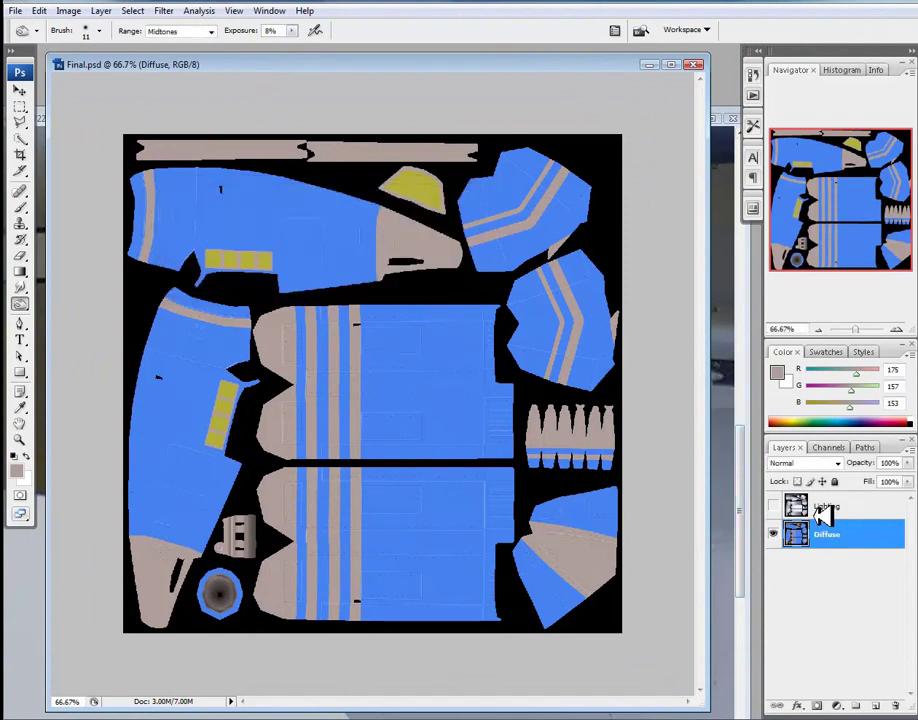
Step: Examine the panel lines and rivets on the fuselage part of the diffuse texture at 300% zoom
key(ctrl+plus)
key(ctrl+plus)
key(ctrl+plus)
drag(60, 106, 352, 350)
drag(198, 234, 379, 563)
drag(559, 486, 426, 464)
scroll(425, 463, right, 4)
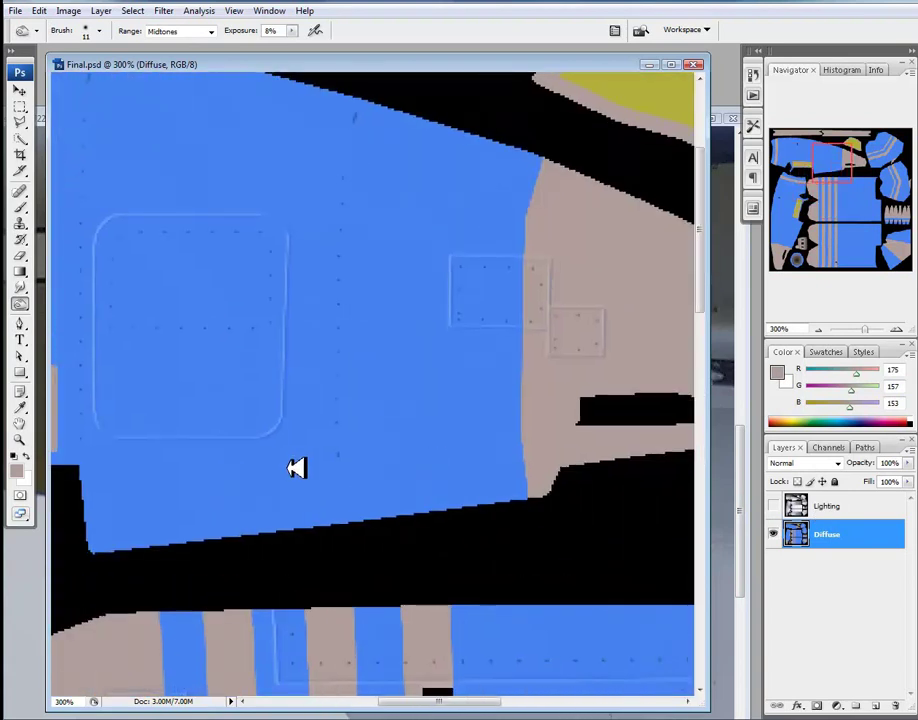
scroll(318, 471, up, 1)
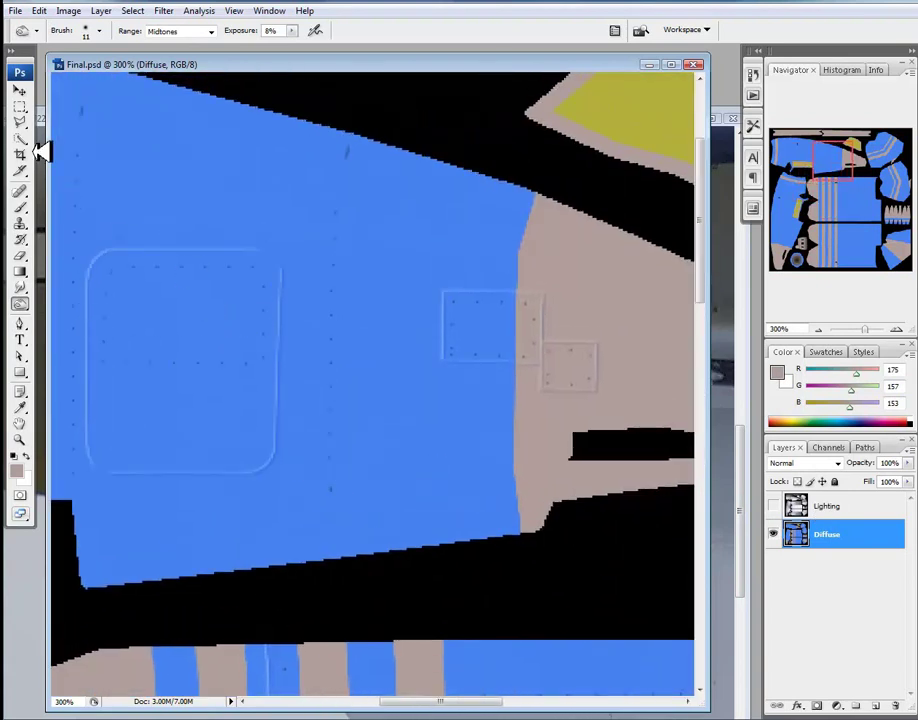
click(33, 8)
click(66, 36)
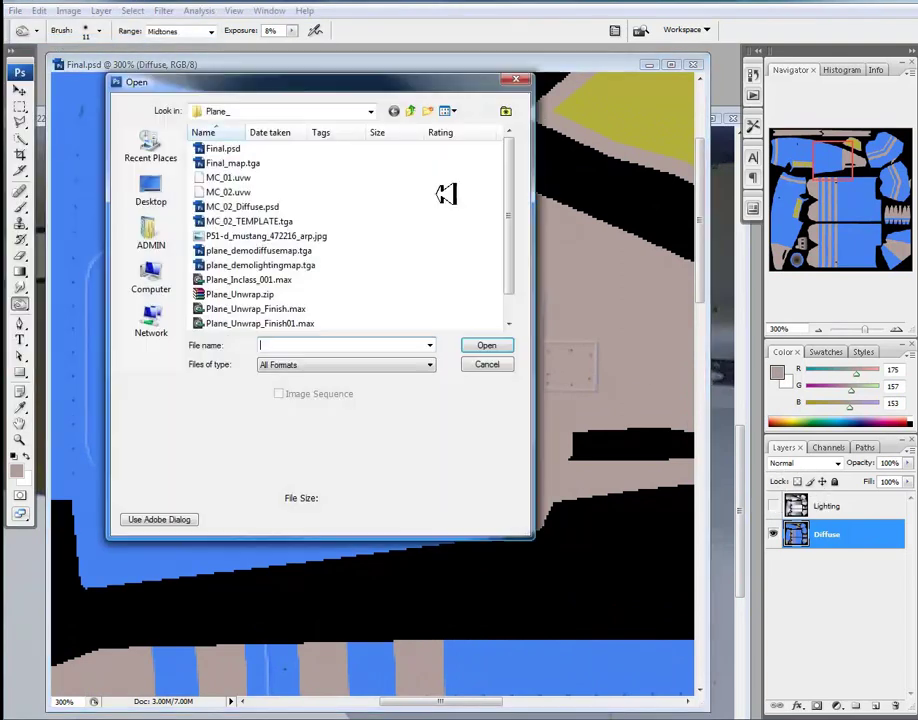
click(487, 365)
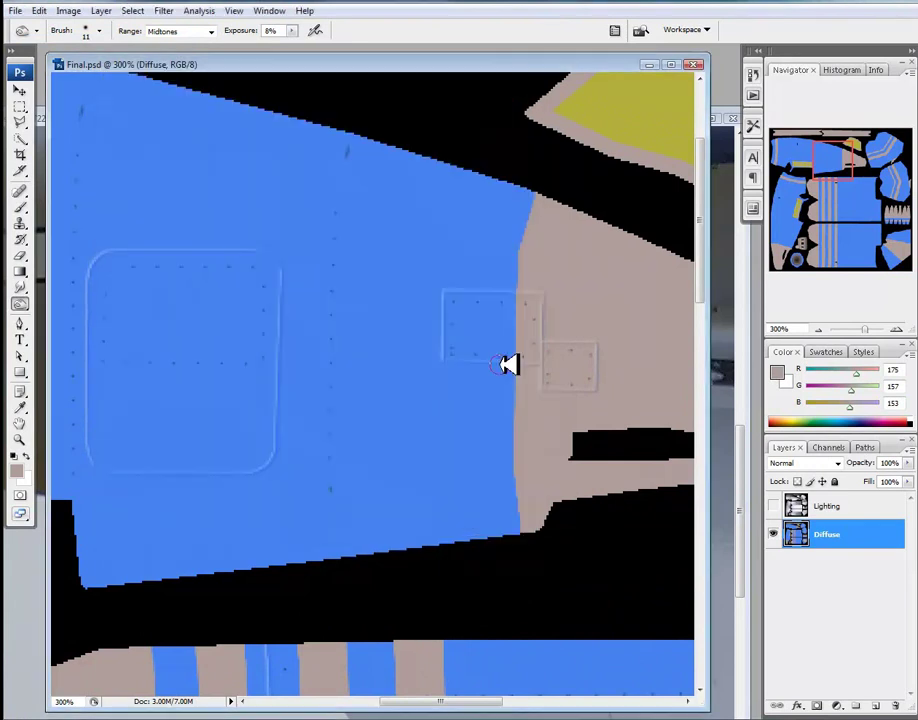
click(15, 8)
mouse_move(95, 97)
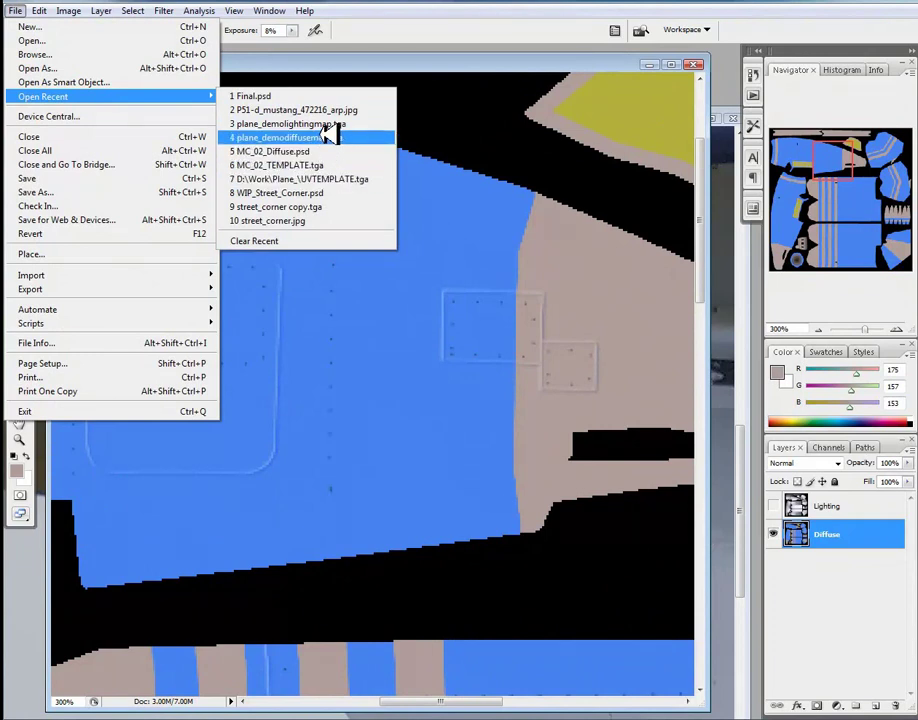
click(486, 139)
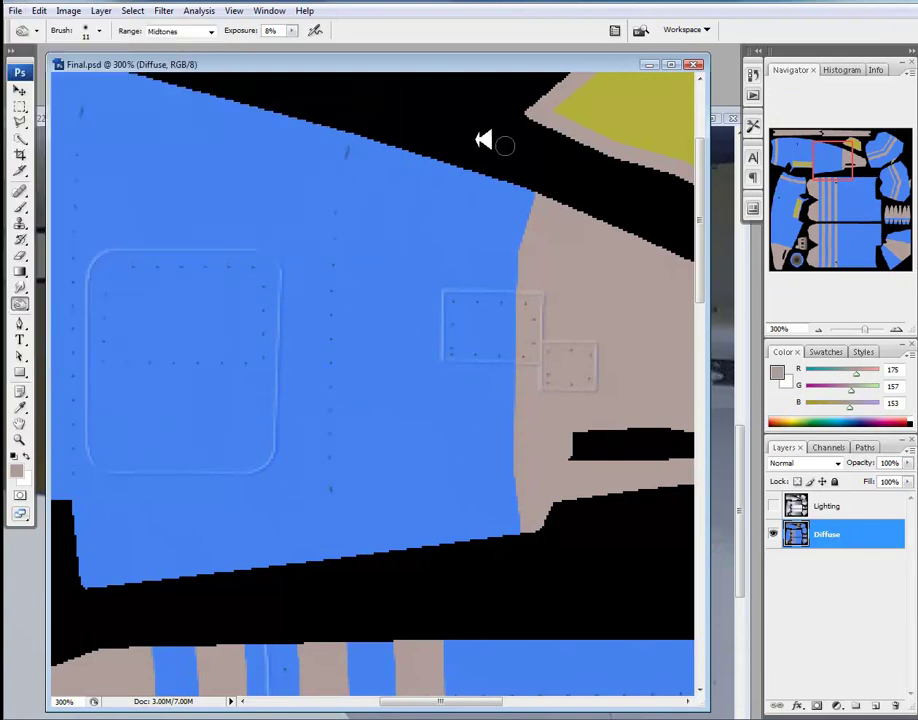
Step: Open UVTEMPLATE.tga from the Plane_ folder
click(15, 10)
click(66, 42)
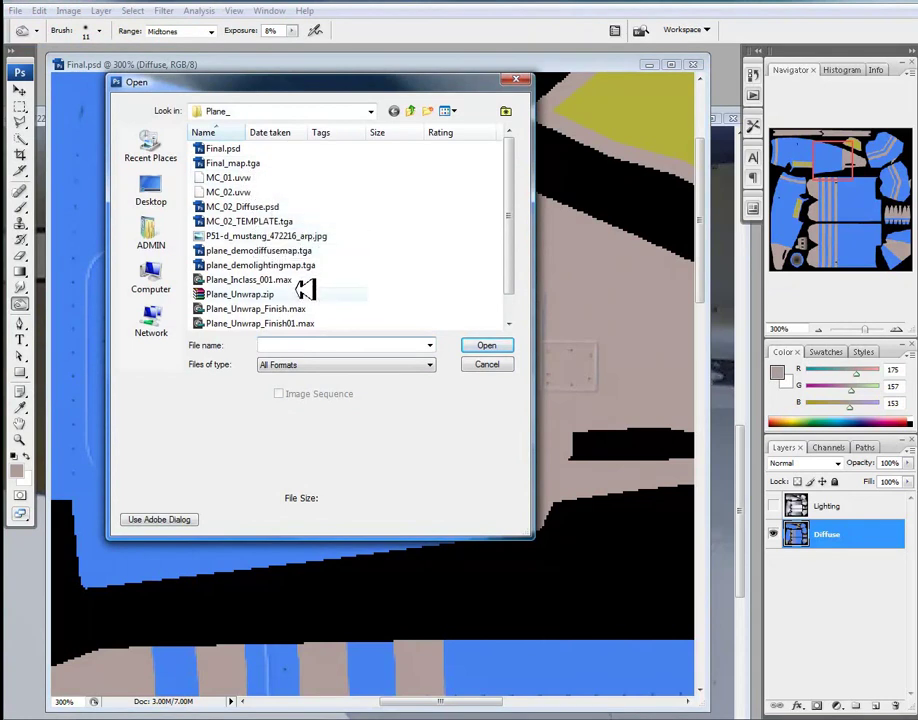
scroll(490, 310, down, 1)
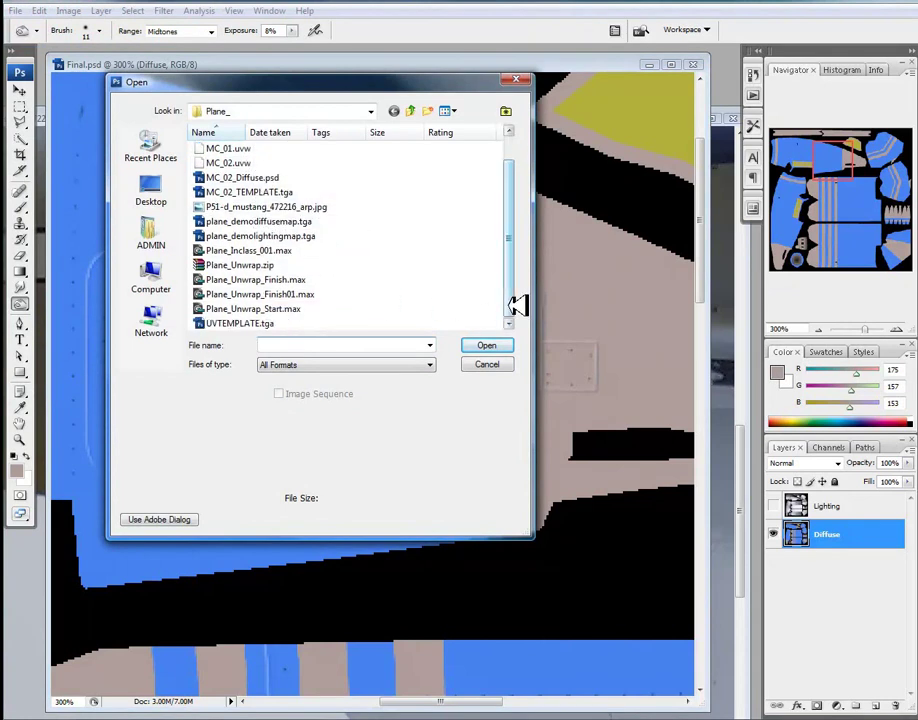
click(272, 323)
click(484, 345)
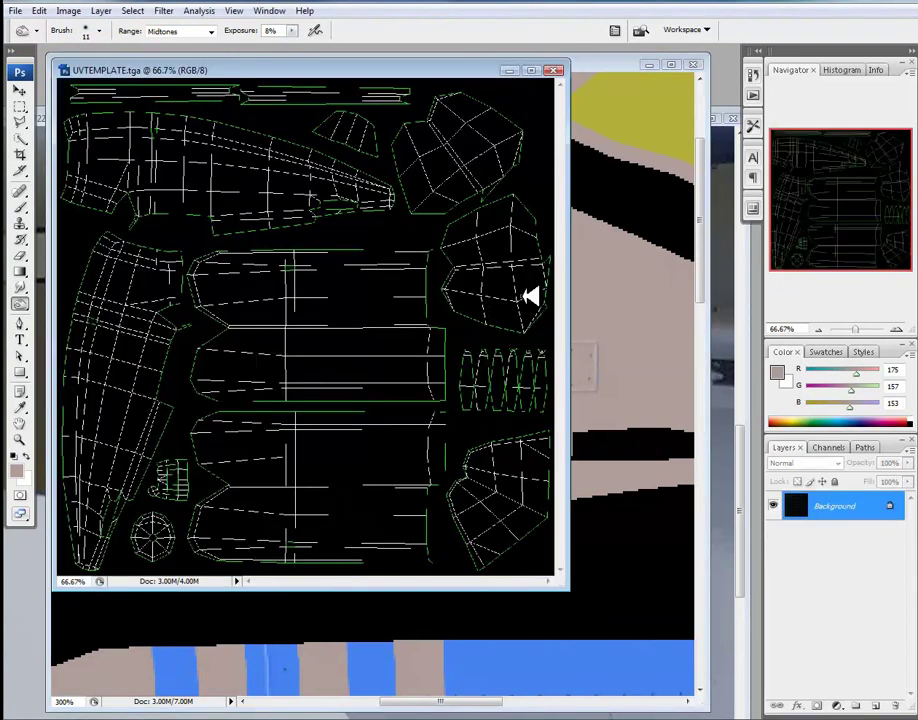
Step: Load the UV template's Alpha 1 channel as a selection and return to its layers
key(ctrl+minus)
key(ctrl+minus)
key(ctrl+minus)
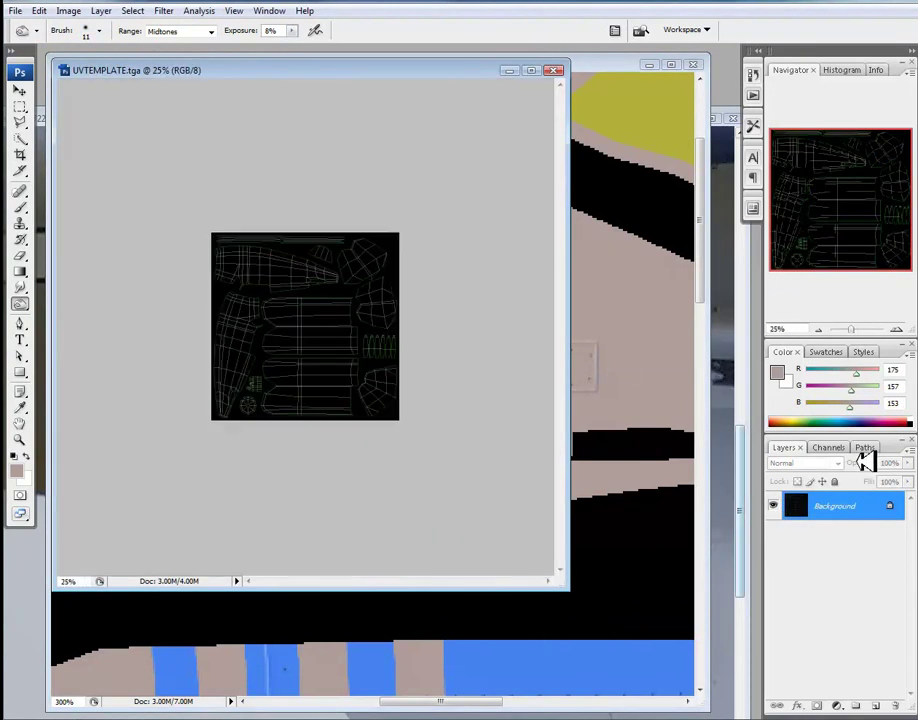
click(824, 447)
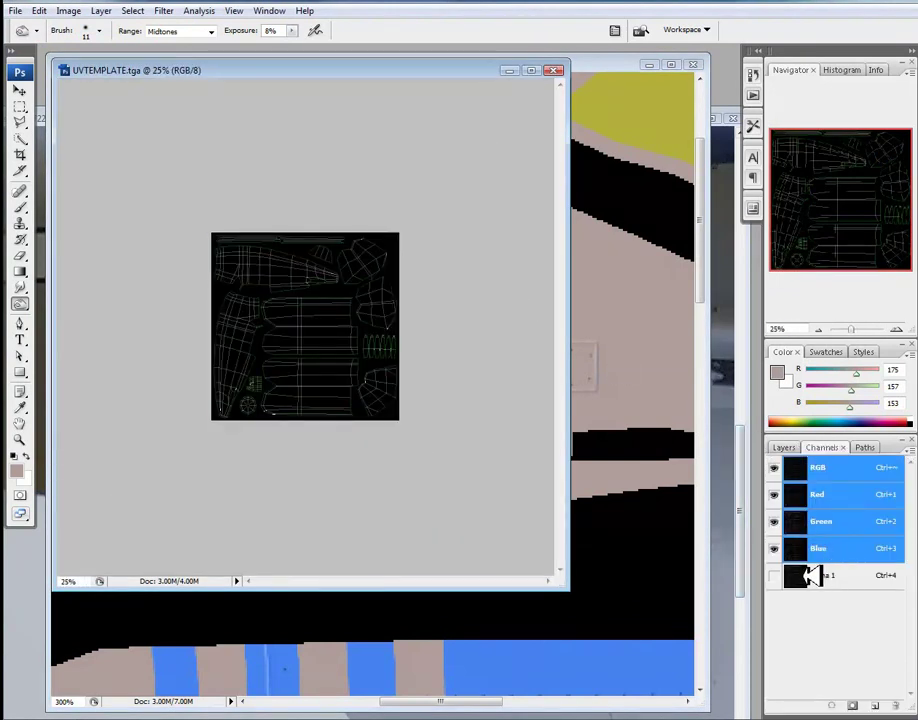
click(785, 447)
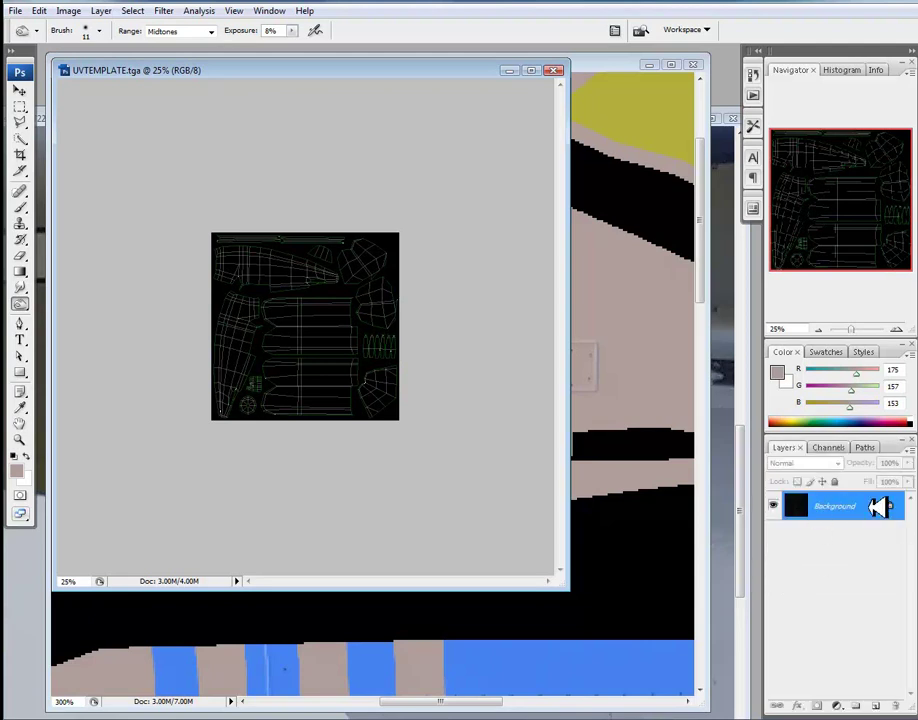
Step: Convert the template's Background into Layer 0, delete the black area around the wireframe lines and clear the selection
double_click(878, 507)
click(456, 216)
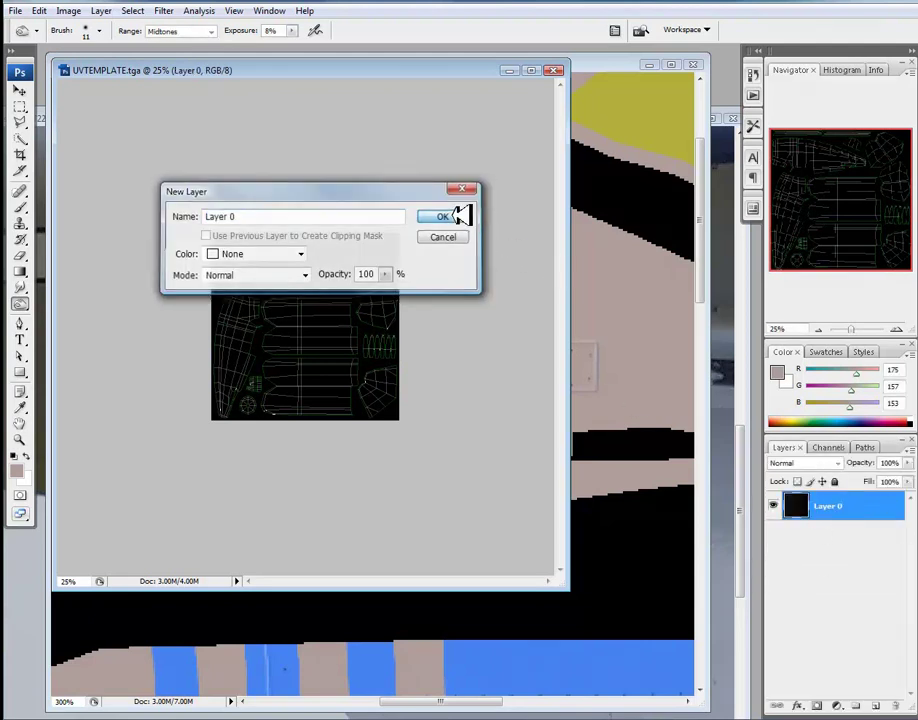
key(Delete)
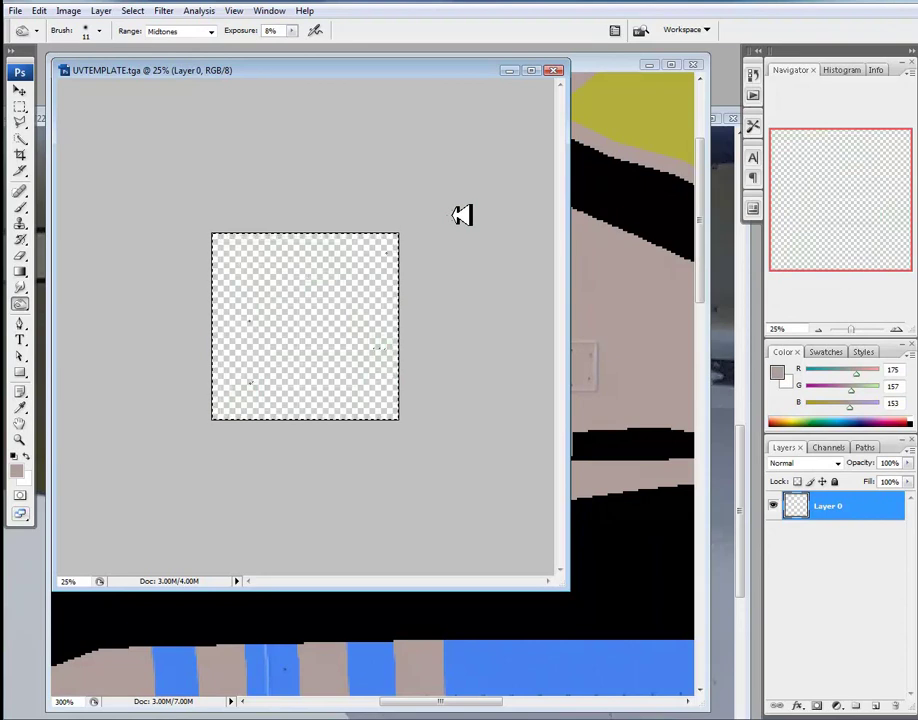
key(ctrl+d)
Step: Copy the wireframe layer into Final.psd above the Diffuse layer and close UVTEMPLATE.tga
drag(277, 74, 463, 139)
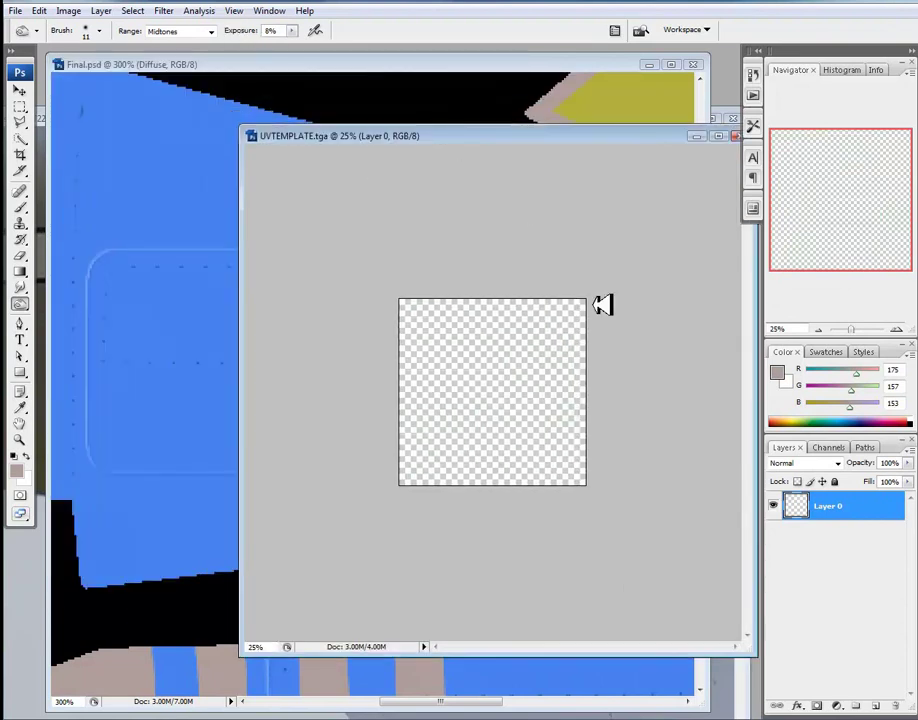
drag(850, 505, 246, 356)
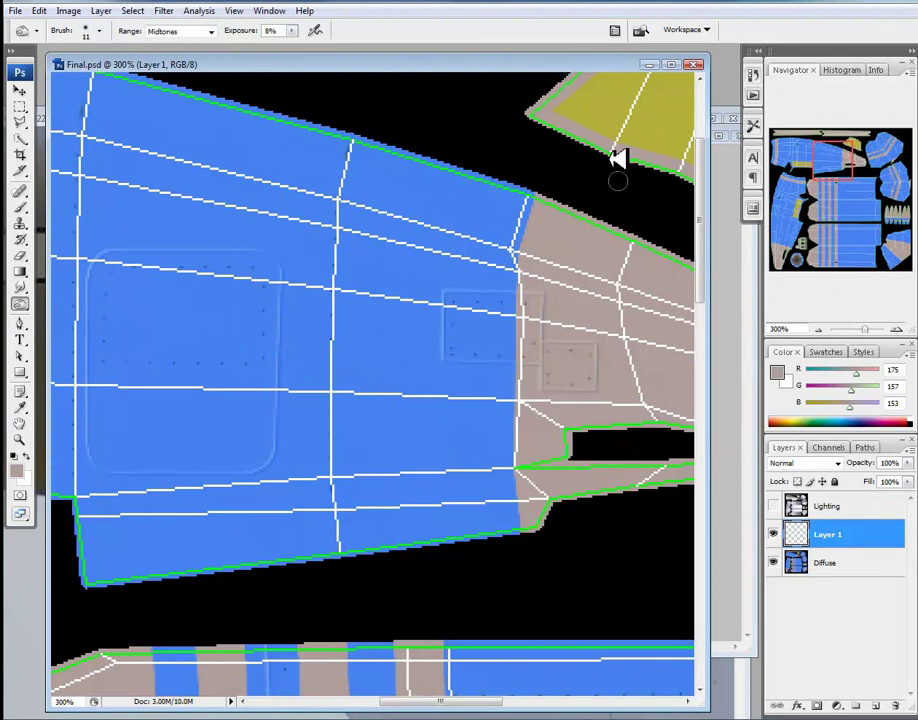
click(738, 557)
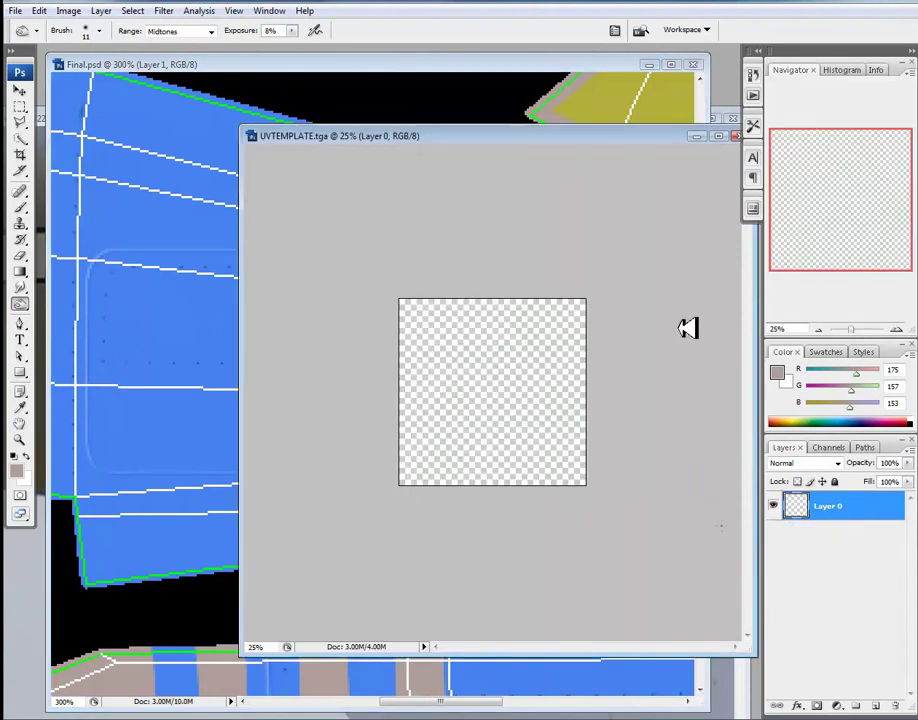
click(735, 135)
click(467, 273)
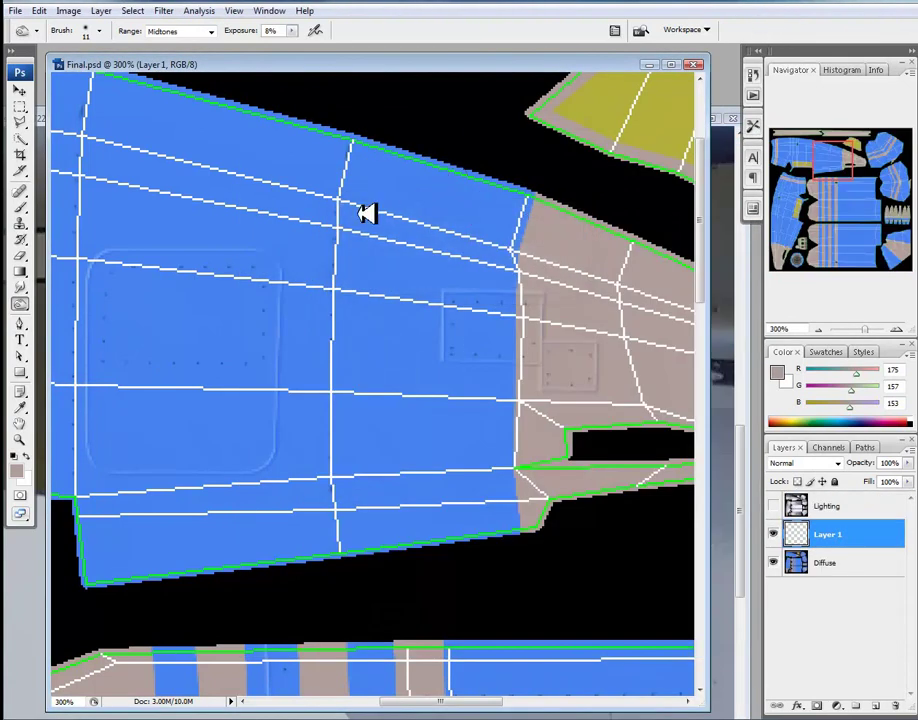
Step: Examine how the wireframe edges line up with the panel lines and rivets along the fuselage, from nose to tail
drag(372, 218, 452, 292)
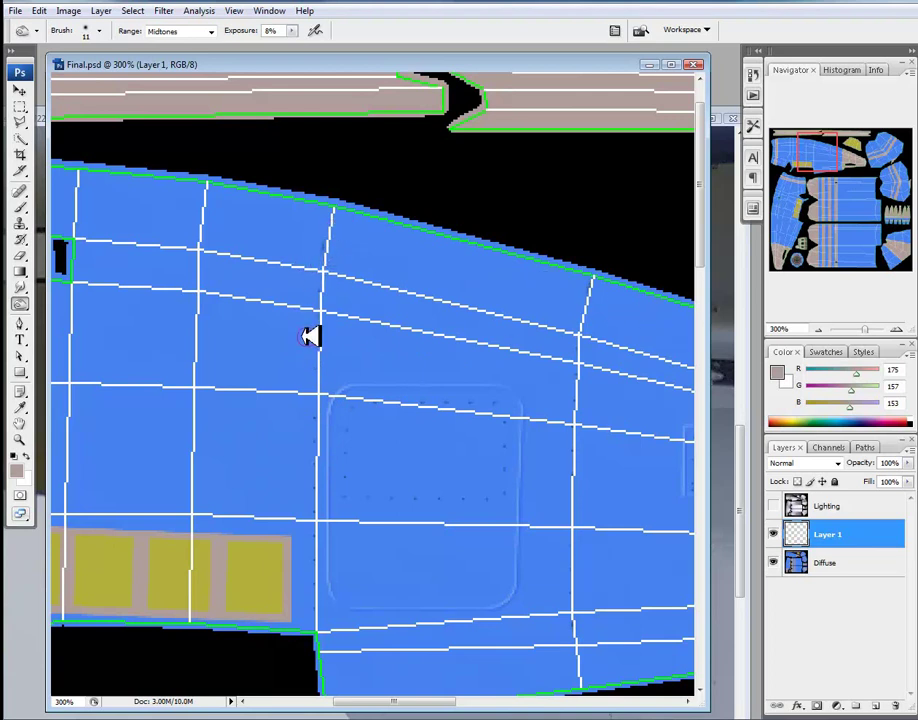
drag(82, 303, 550, 294)
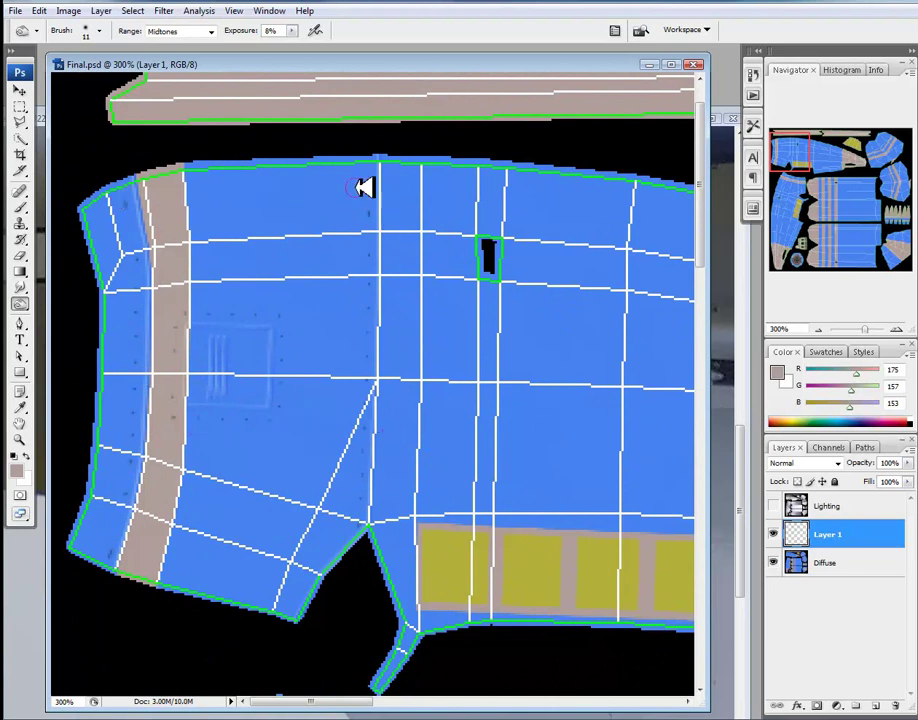
drag(590, 386, 164, 353)
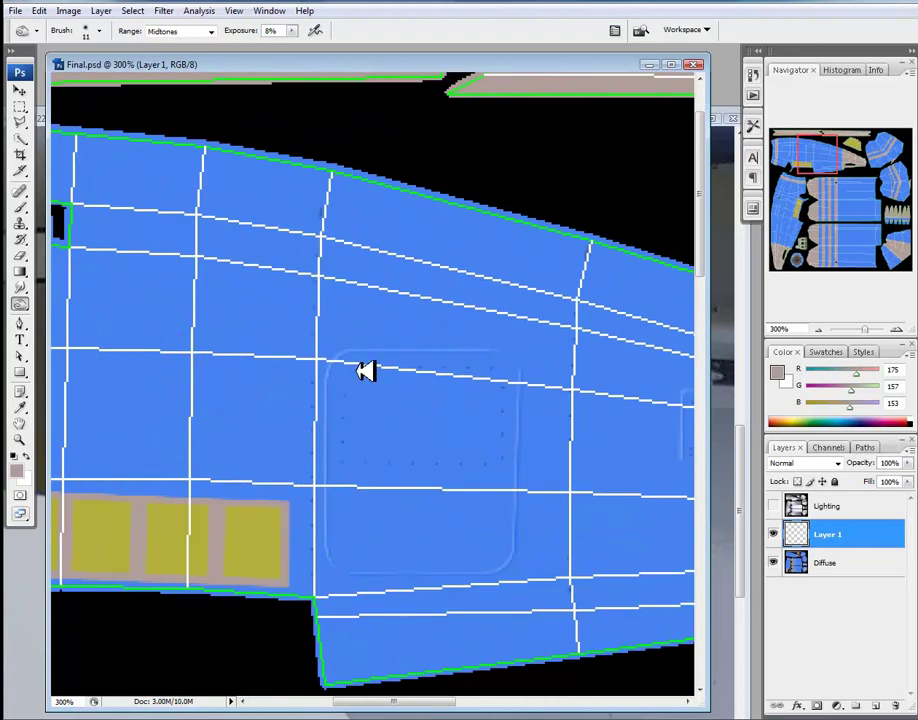
drag(569, 488, 348, 377)
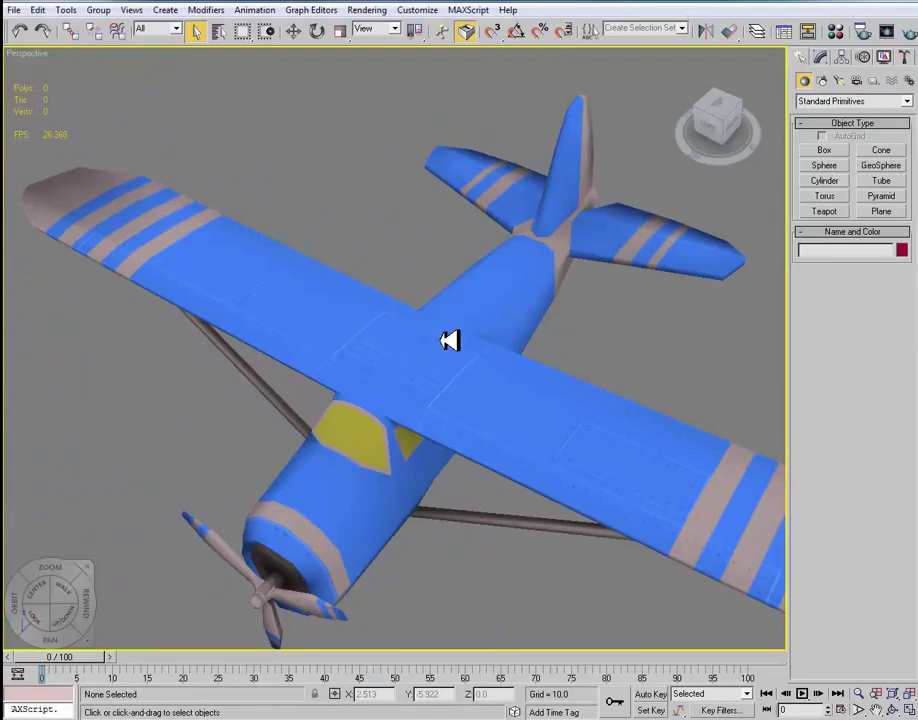
Step: In 3ds Max, select the Plane_Demo model and add an Unwrap UVW modifier to it
click(440, 343)
key(z)
click(820, 57)
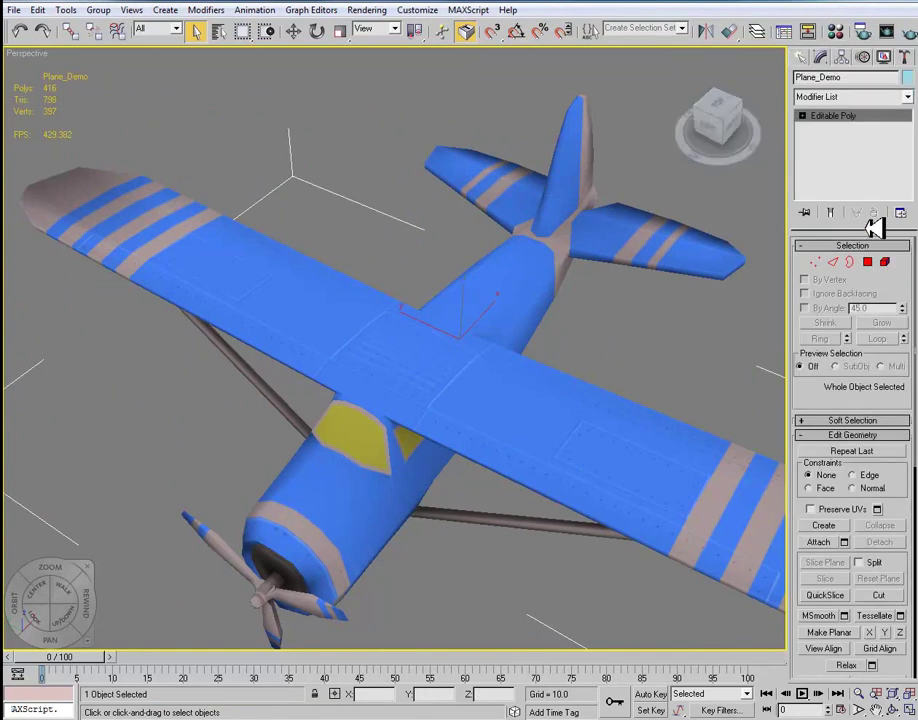
click(906, 96)
scroll(915, 150, up, 10)
scroll(880, 400, down, 15)
click(828, 636)
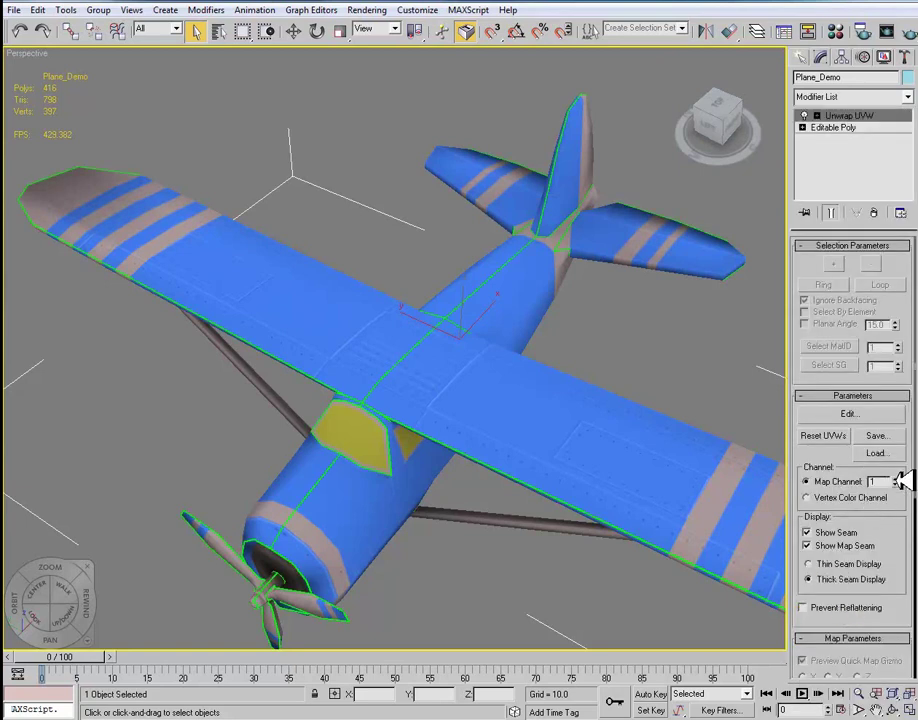
Step: Set the Unwrap UVW map channel to 3 and load MC_02.uvw with the UV editor open
click(870, 414)
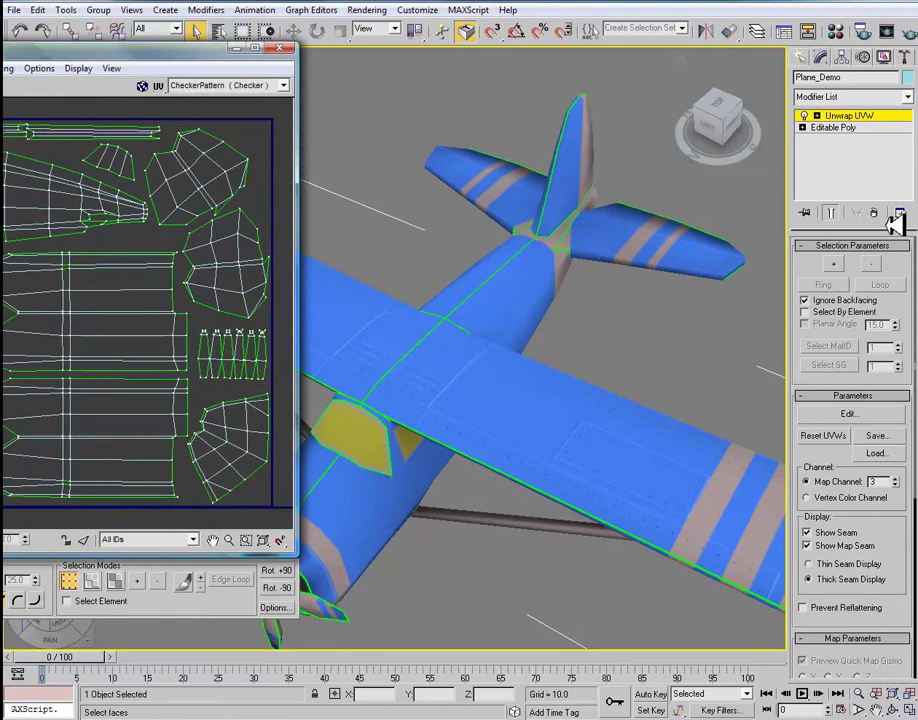
click(876, 452)
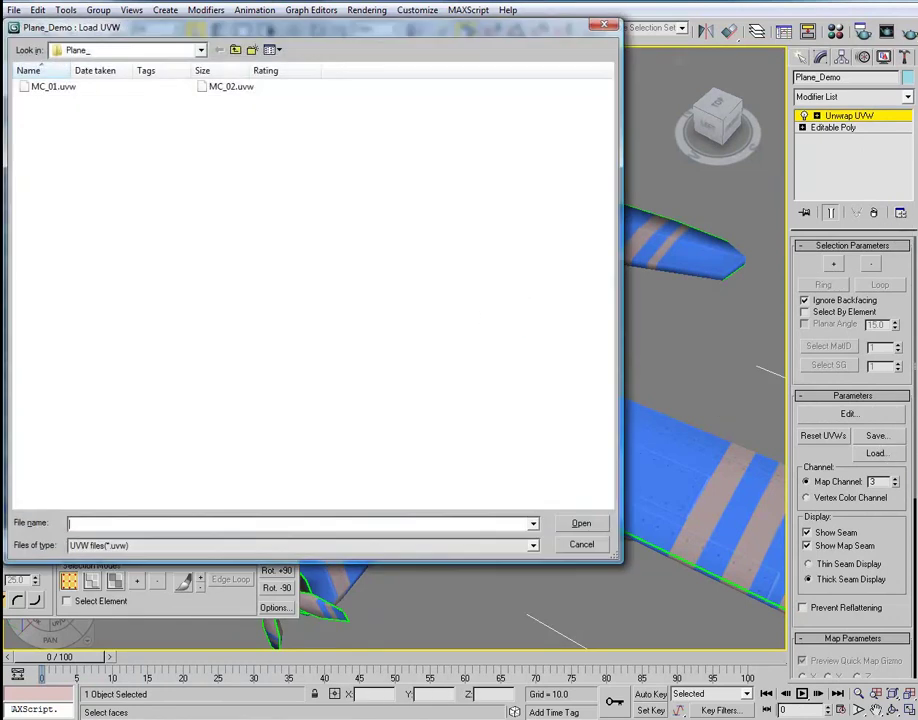
click(232, 86)
click(581, 523)
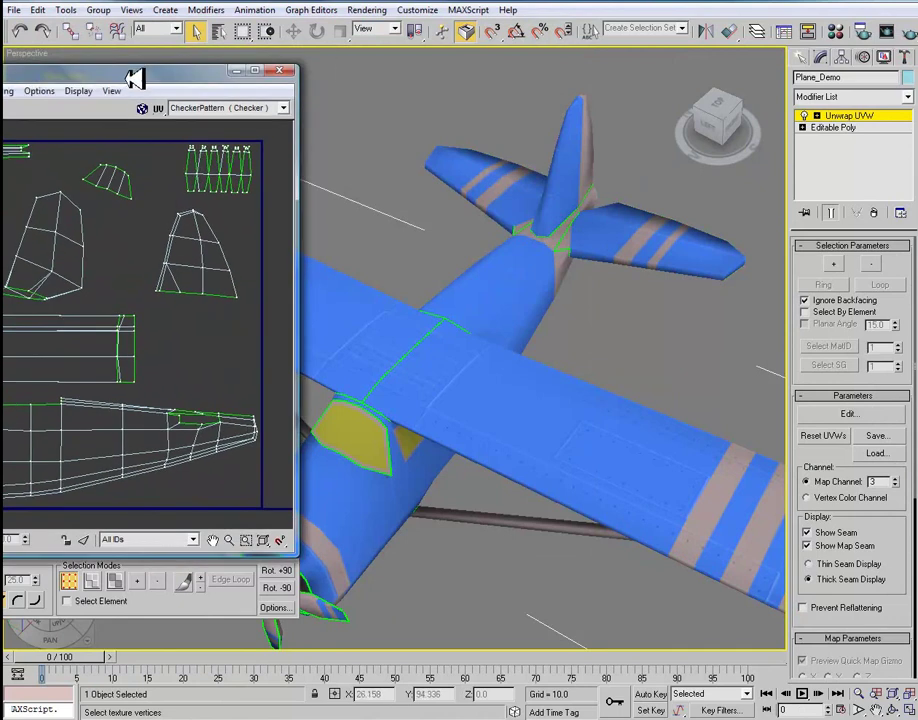
Step: Select the entire fuselage UV shell in face mode with Select Element enabled, keeping the airplane in view beside the editor
drag(135, 76, 446, 57)
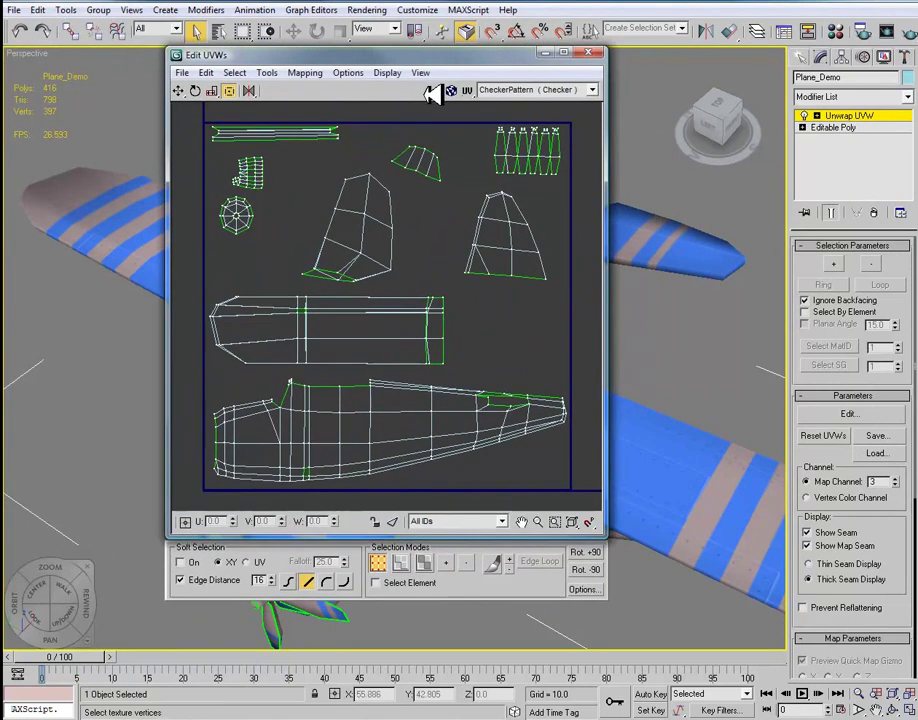
click(425, 564)
drag(340, 478, 502, 412)
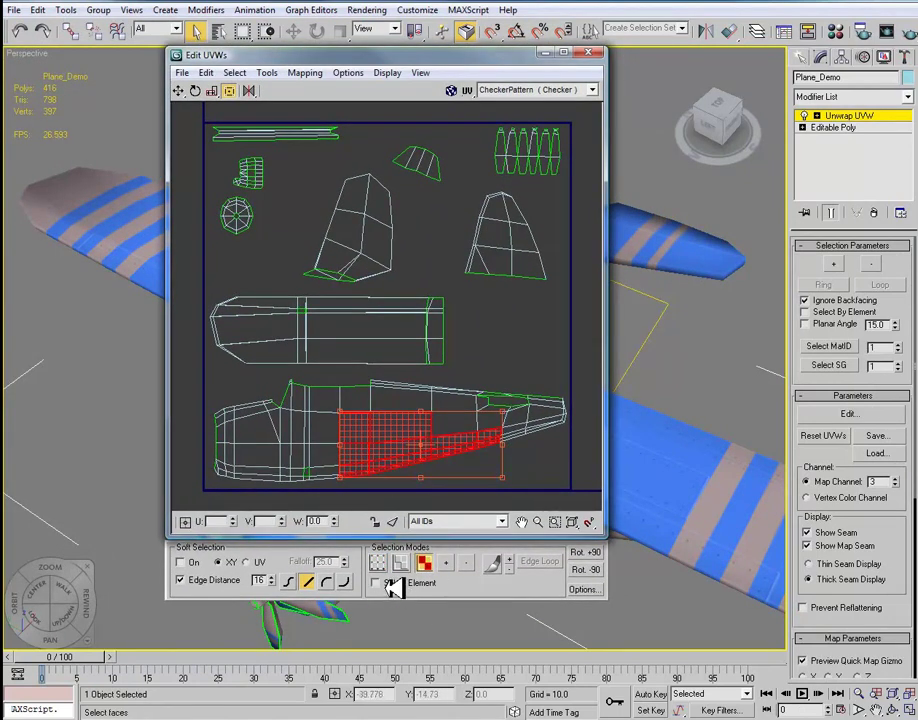
click(376, 583)
click(391, 410)
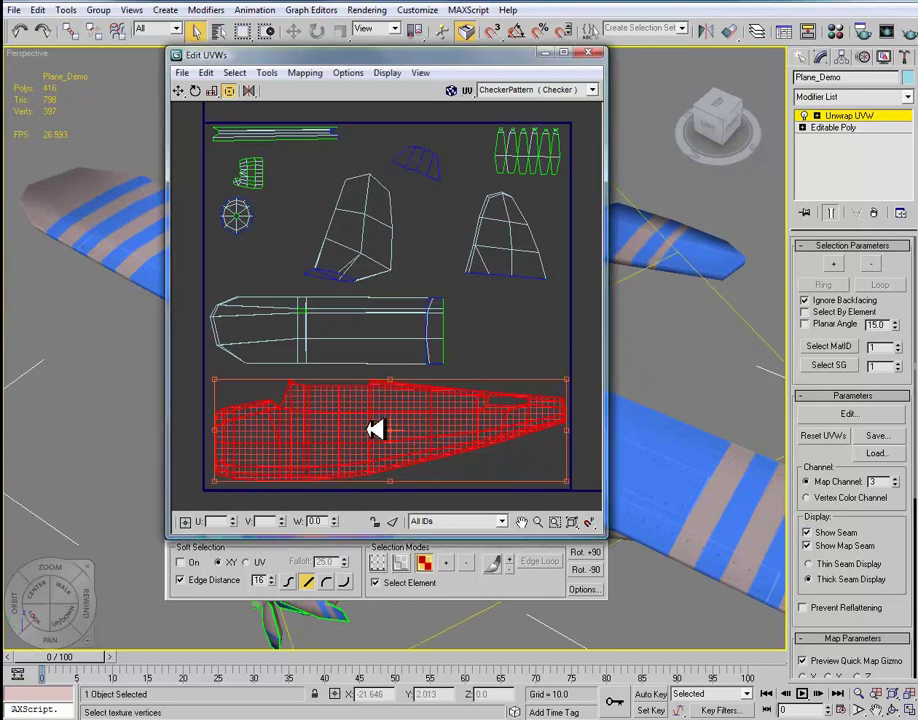
alt+middle_drag(676, 254, 850, 405)
drag(523, 56, 357, 36)
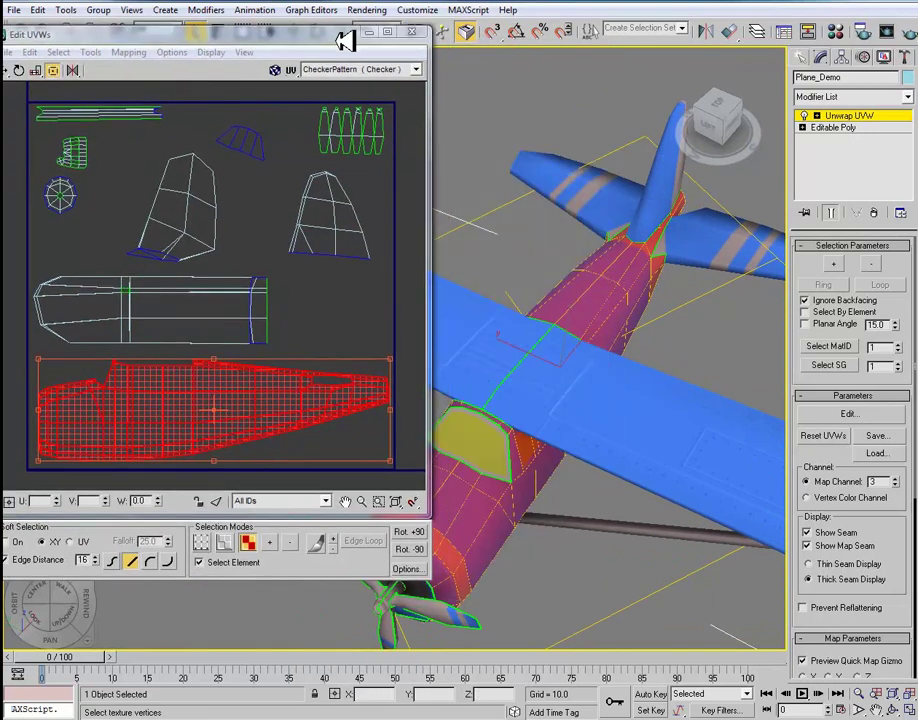
Step: Apply a Quick Planar Map to the selected fuselage faces along the Z axis
drag(915, 481, 915, 612)
click(838, 490)
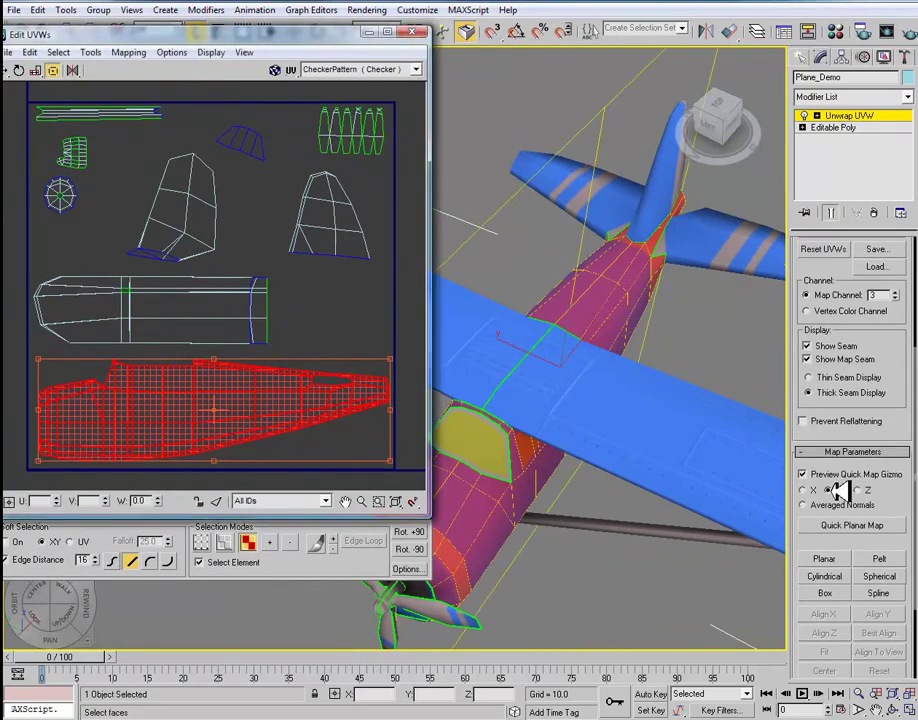
click(862, 490)
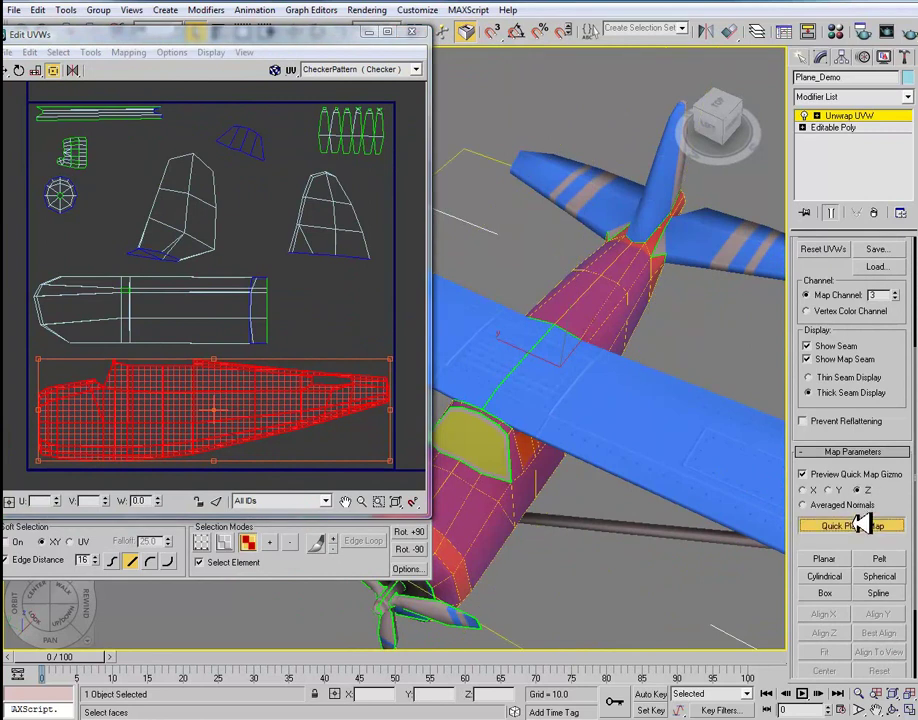
click(860, 525)
Step: Fit the remapped fuselage shell into the empty strip beneath the wing shell, inside the UV square, and deselect it
drag(240, 287, 235, 432)
drag(401, 381, 399, 389)
drag(311, 419, 311, 434)
click(318, 363)
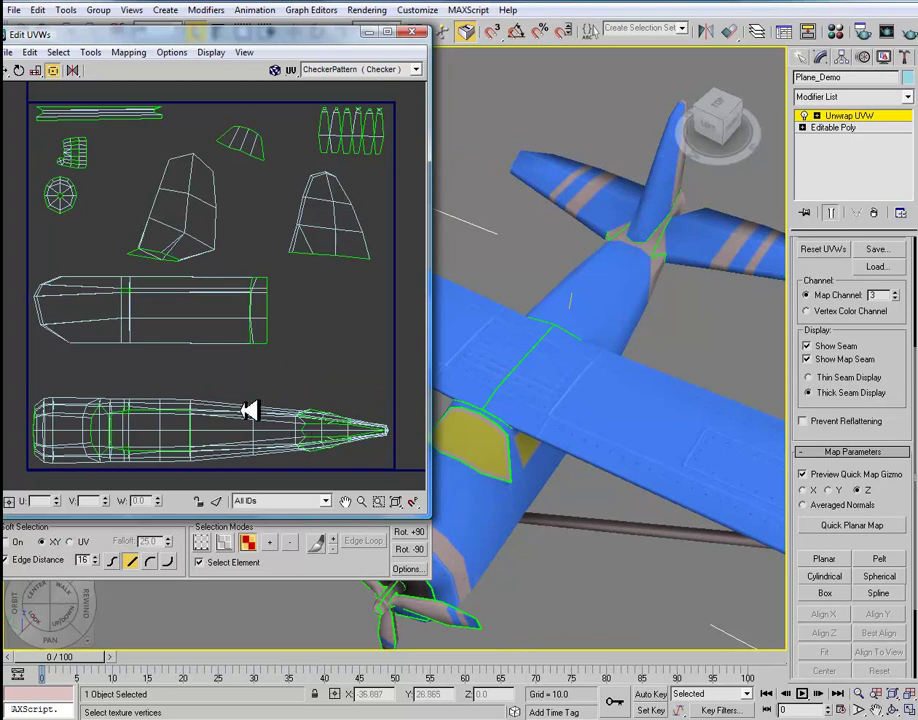
Step: Render the UVW template of the new layout at 2048 by 2048
drag(66, 30, 203, 47)
click(232, 68)
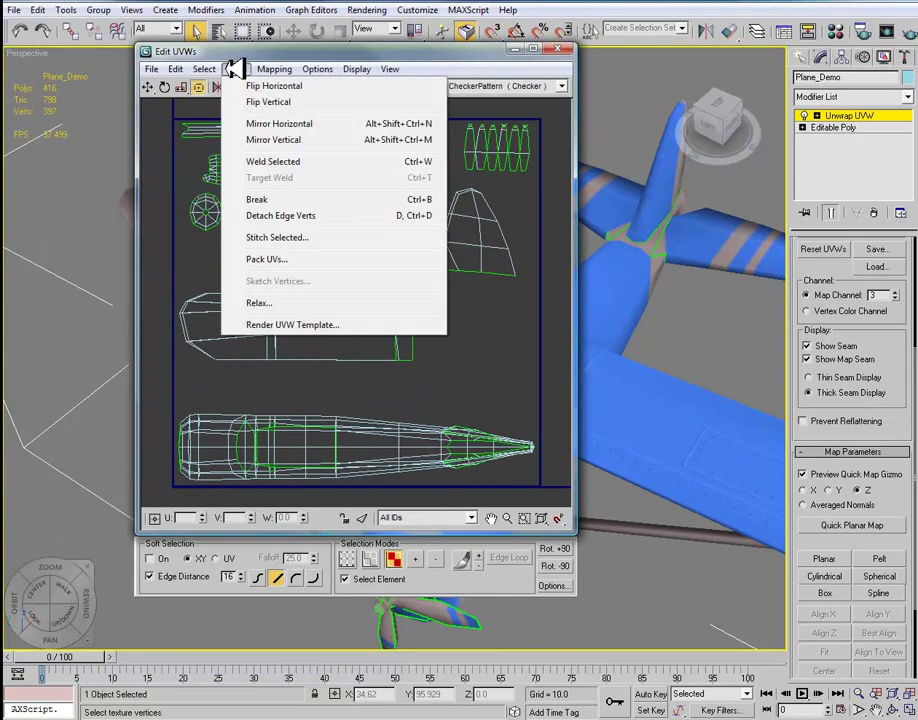
click(292, 324)
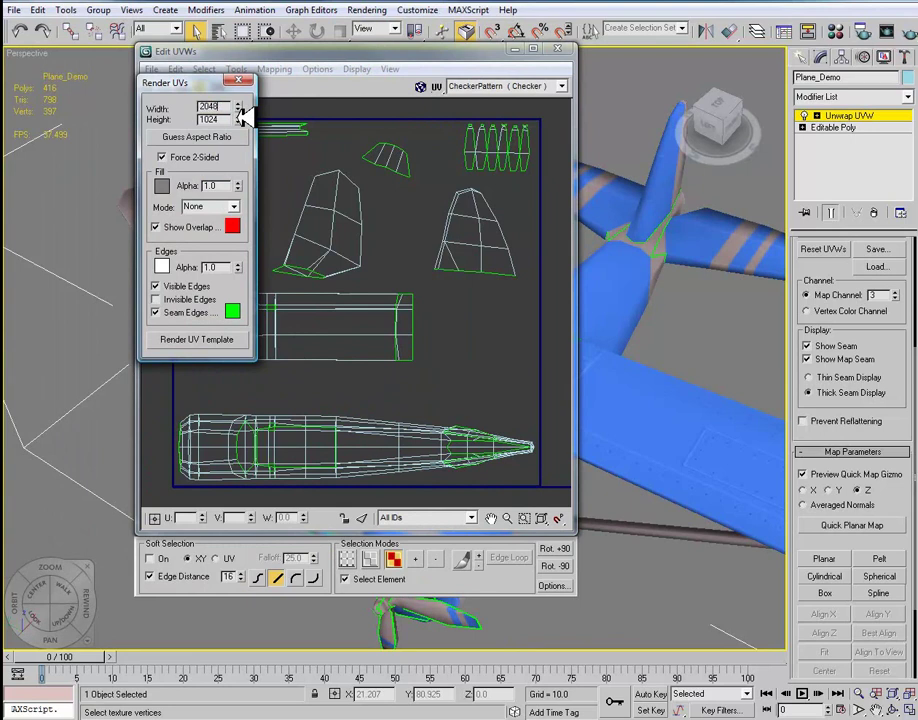
click(205, 339)
drag(859, 170, 394, 139)
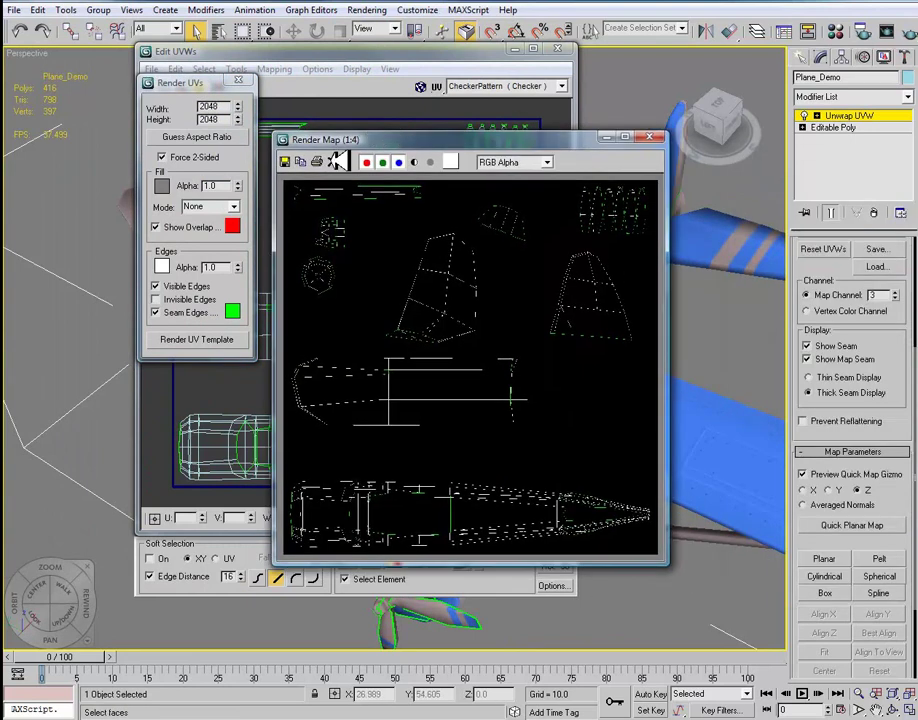
Step: Save the rendered template in the Plane_ folder as the Targa image MC_03_Template and close the rendered map
click(290, 161)
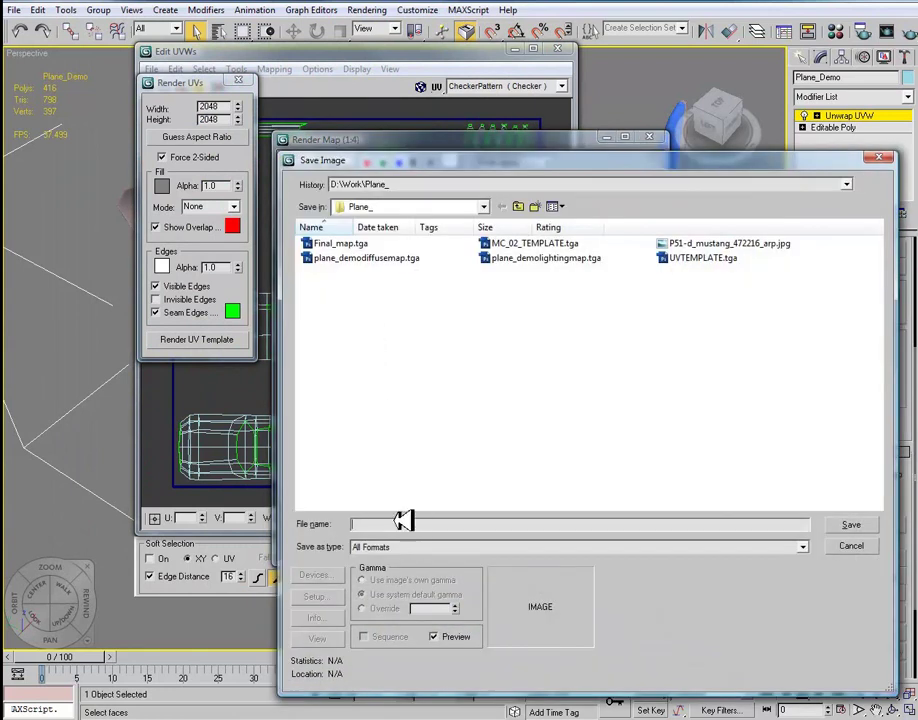
text(MC)
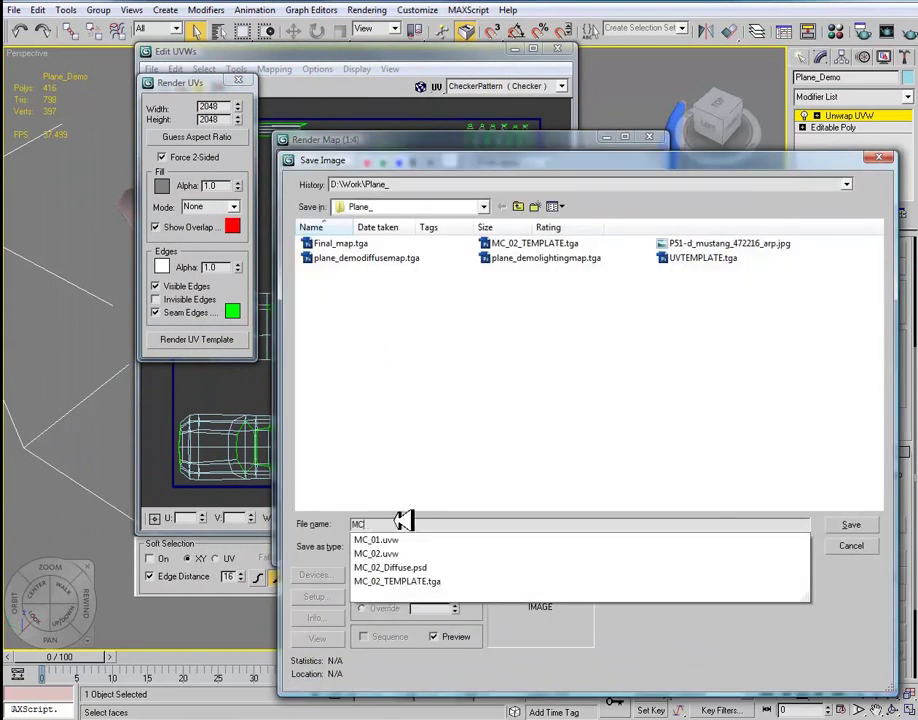
text(_03_Template)
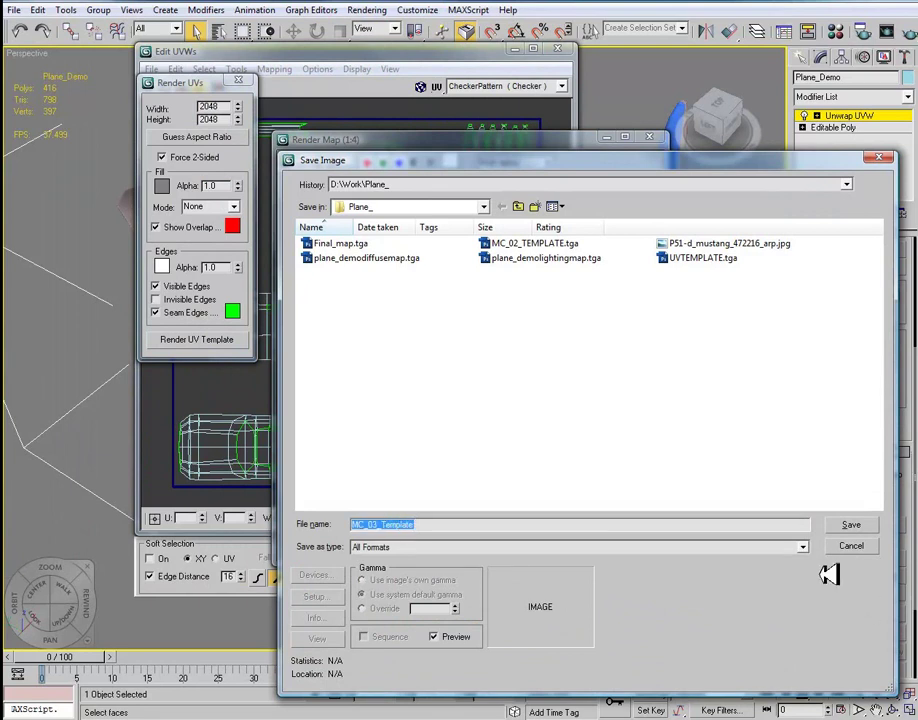
click(802, 547)
click(604, 671)
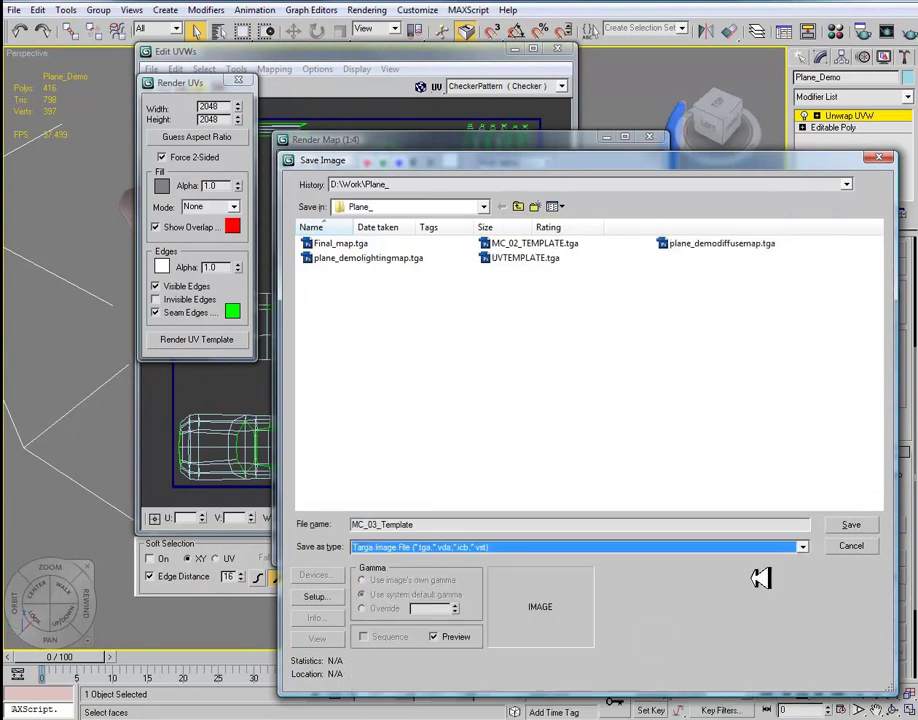
click(851, 525)
click(705, 506)
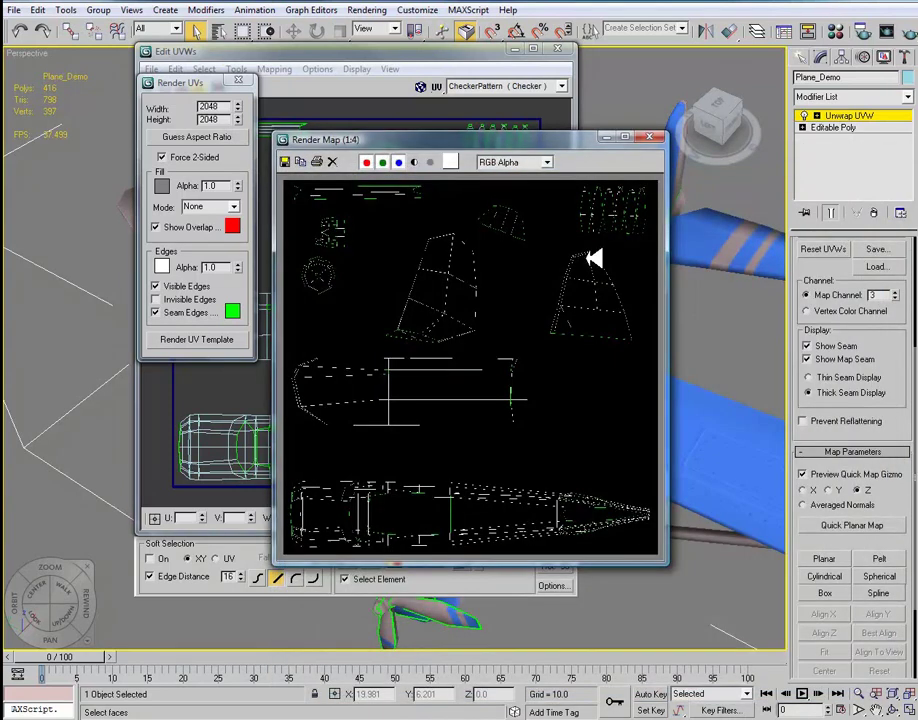
click(651, 137)
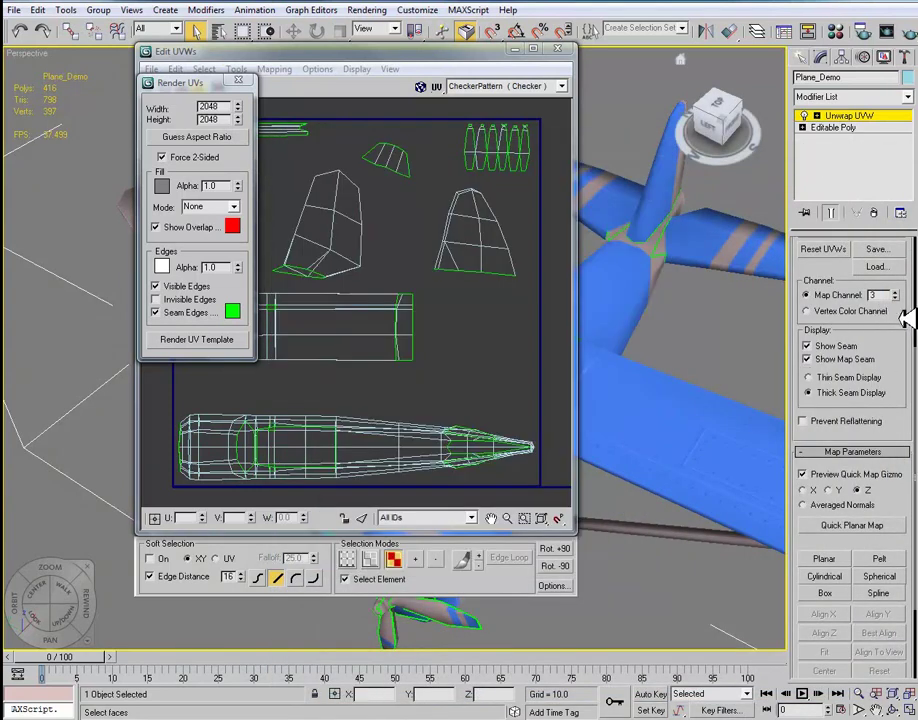
Step: Save the UV layout as MC_03.uvw and close the Render UVs dialog and the UV editor
click(882, 251)
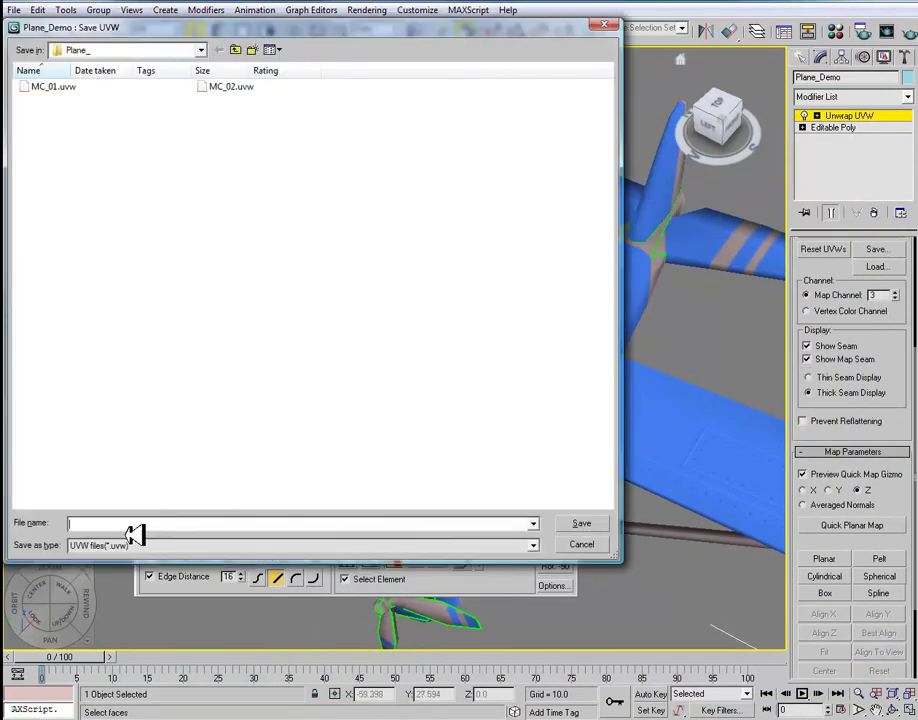
text(MC_03)
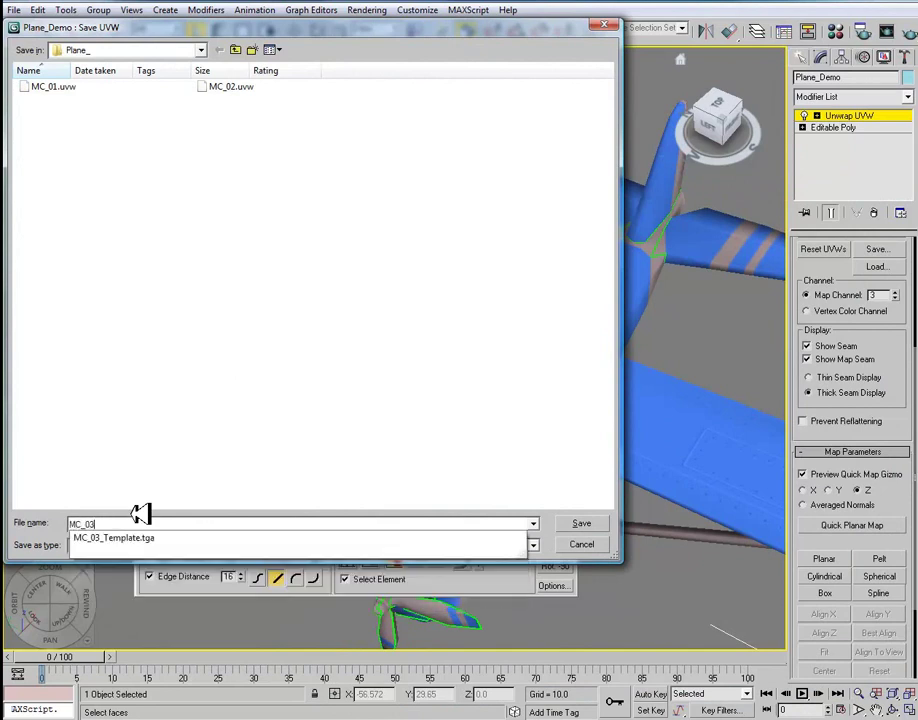
key(Return)
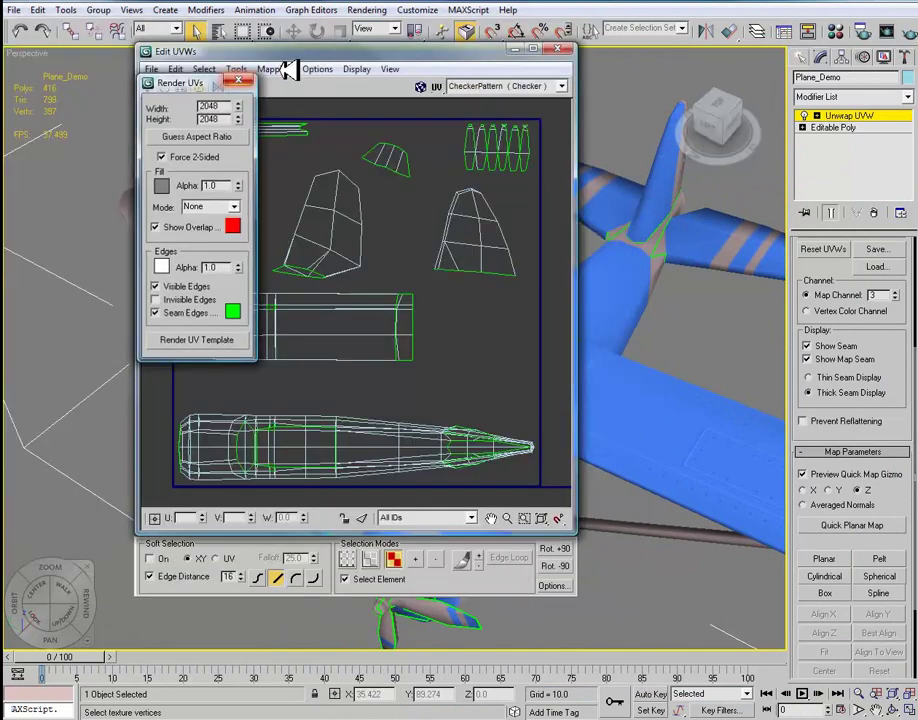
click(238, 80)
click(557, 49)
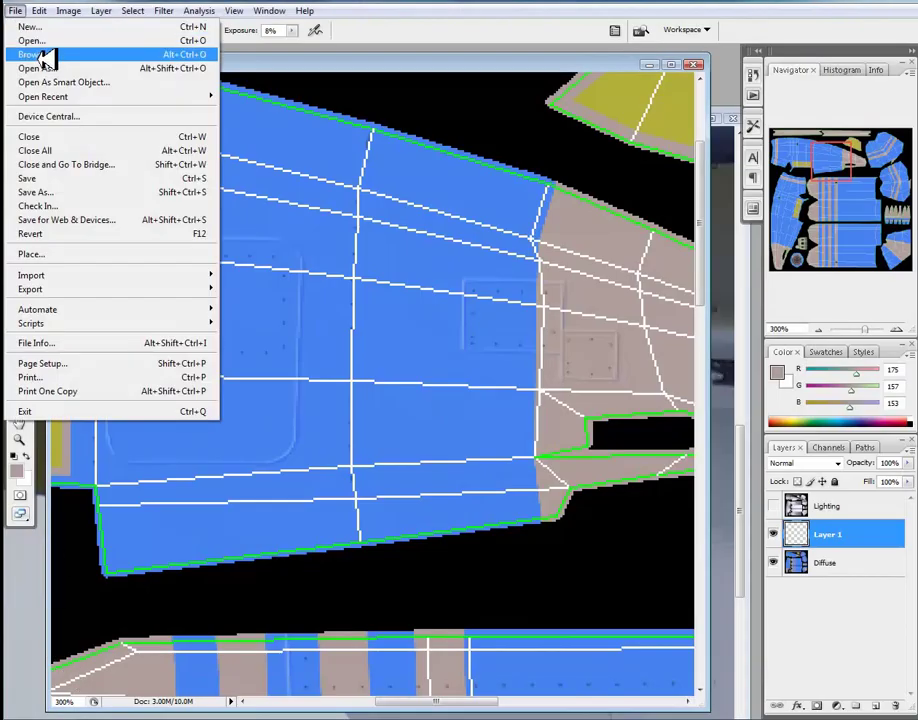
Step: In Photoshop, open MC_03_Template.tga and load its Alpha 1 channel as a selection
click(46, 42)
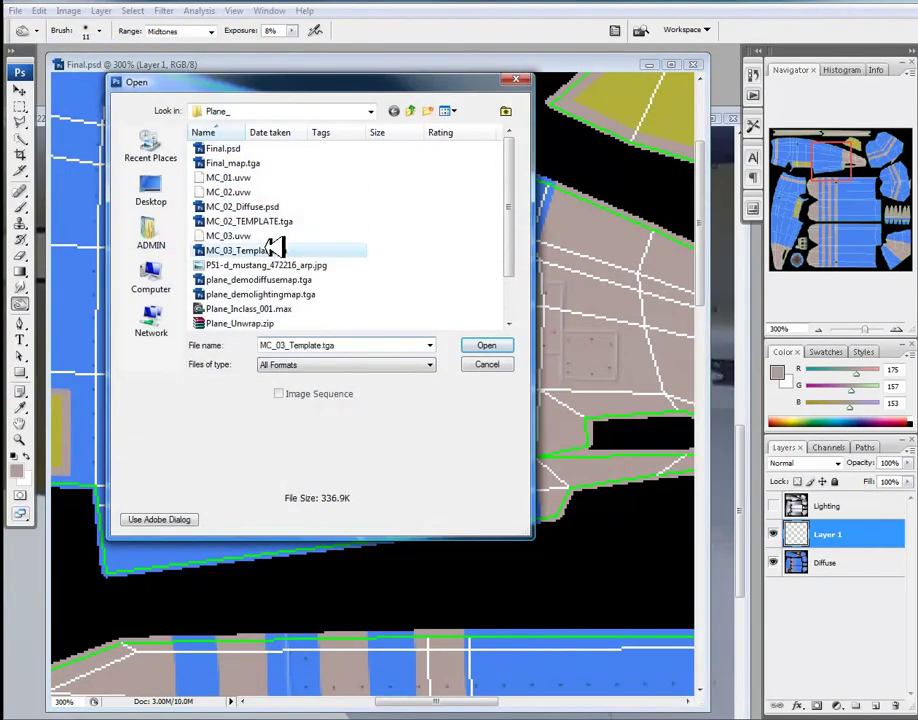
click(505, 345)
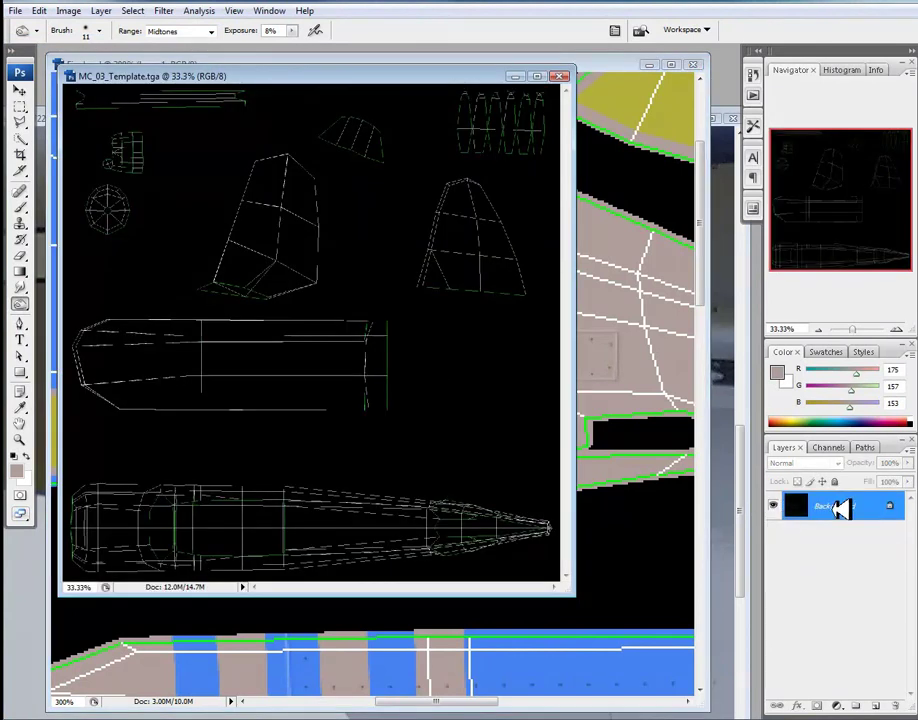
click(828, 448)
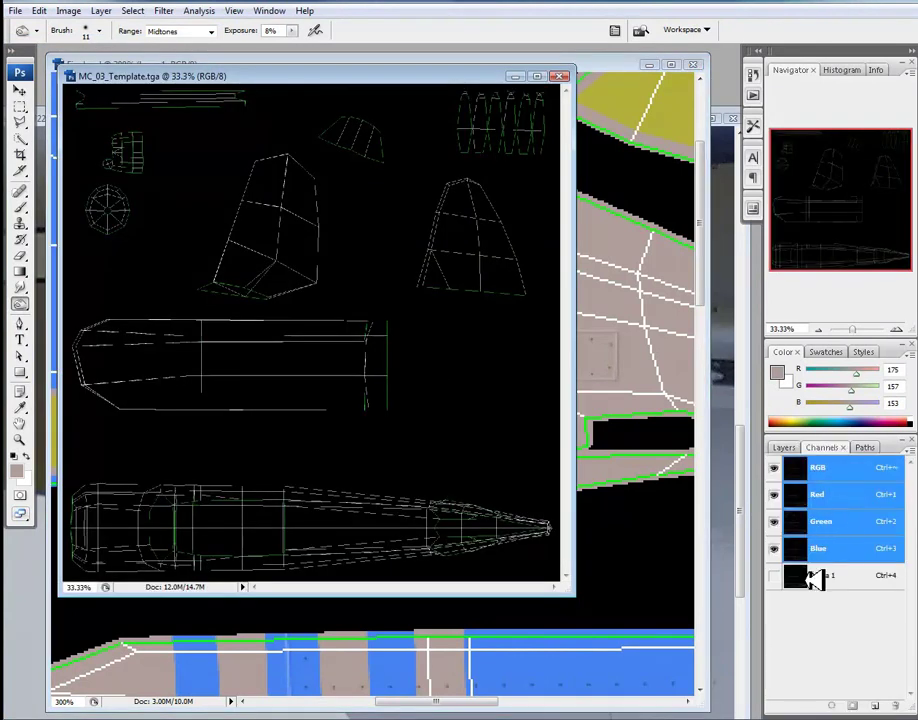
click(784, 448)
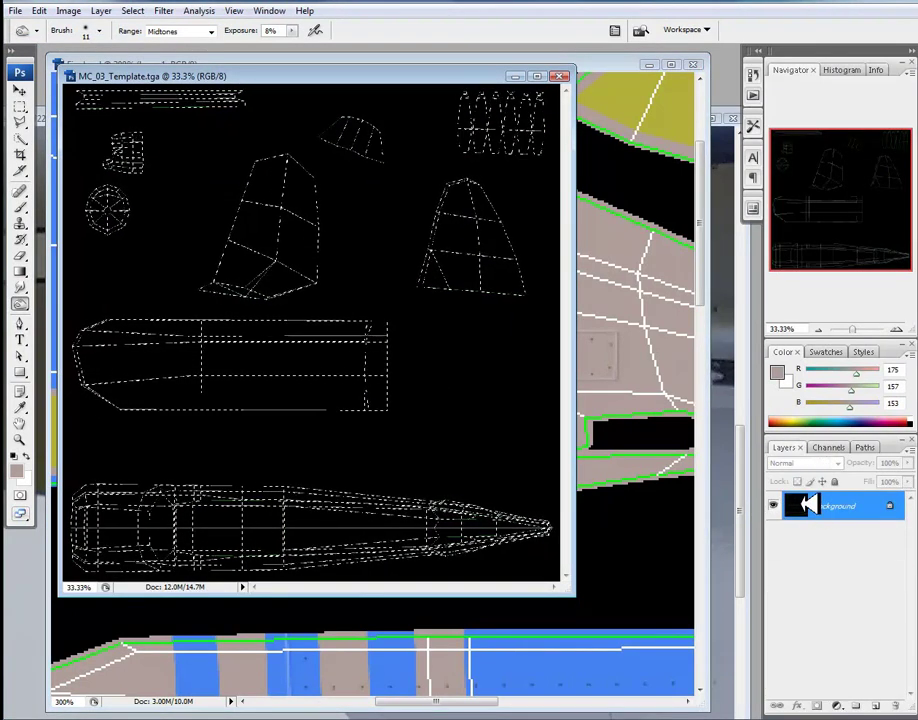
double_click(808, 505)
click(463, 216)
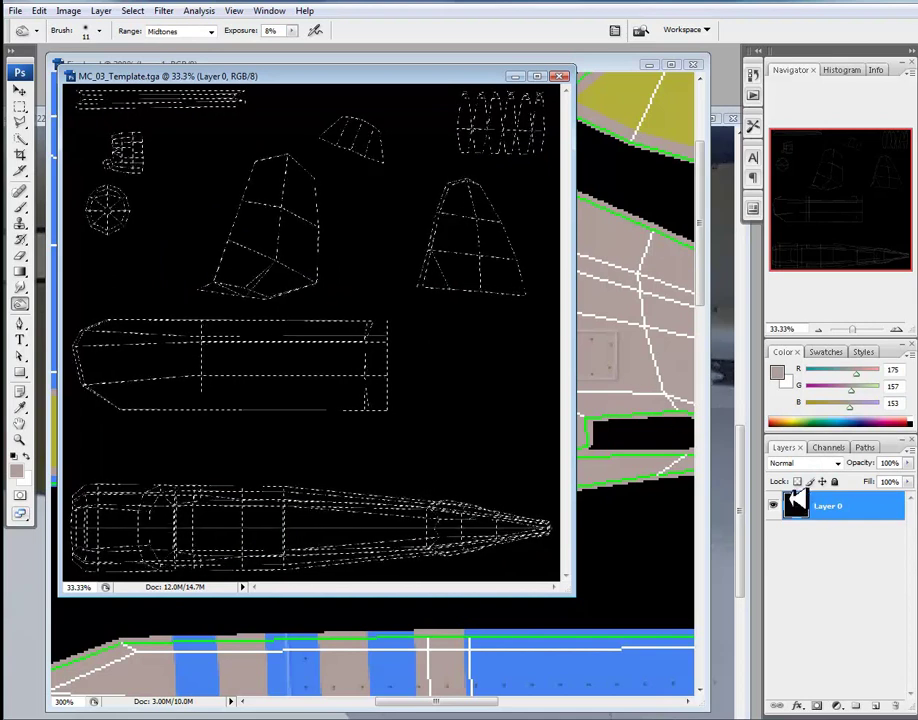
key(ctrl+z)
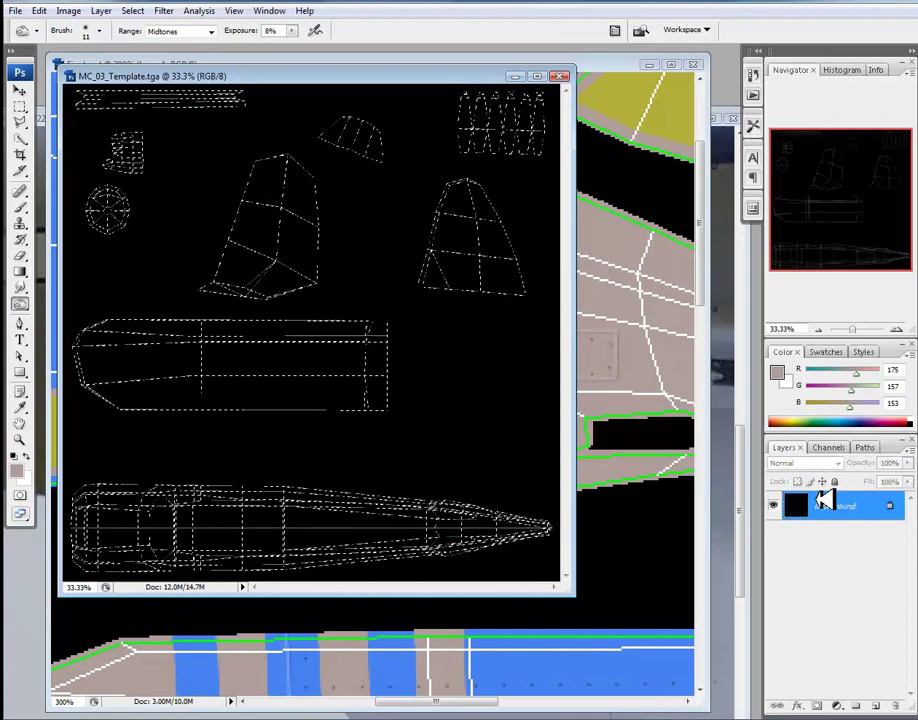
Step: Invert the wireframe selection and delete the black backdrop after converting the Background into a regular layer
key(ctrl+alt+z)
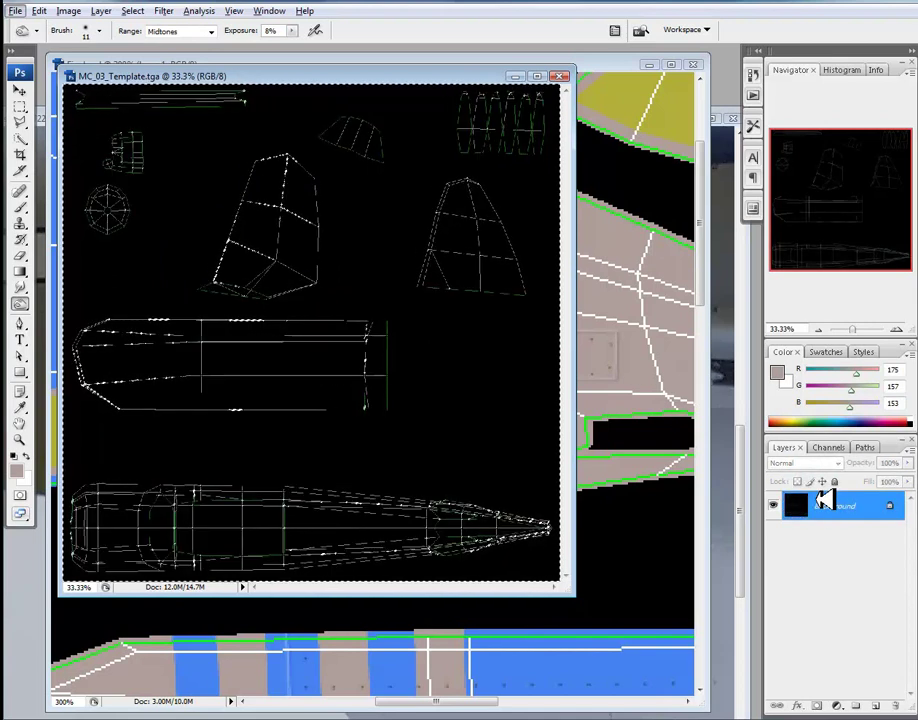
key(ctrl+i)
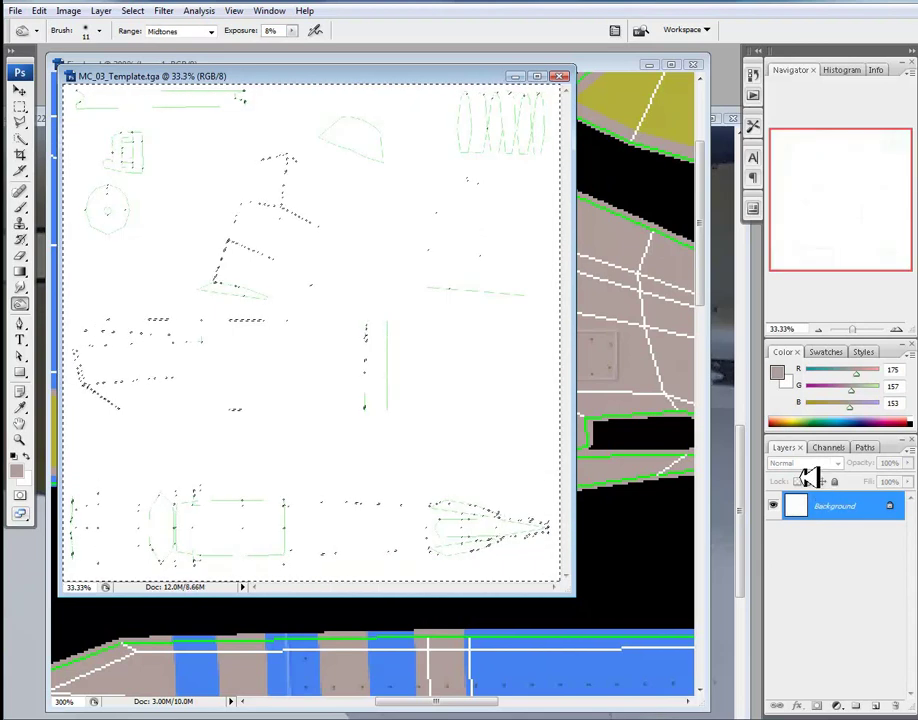
key(ctrl+z)
double_click(833, 506)
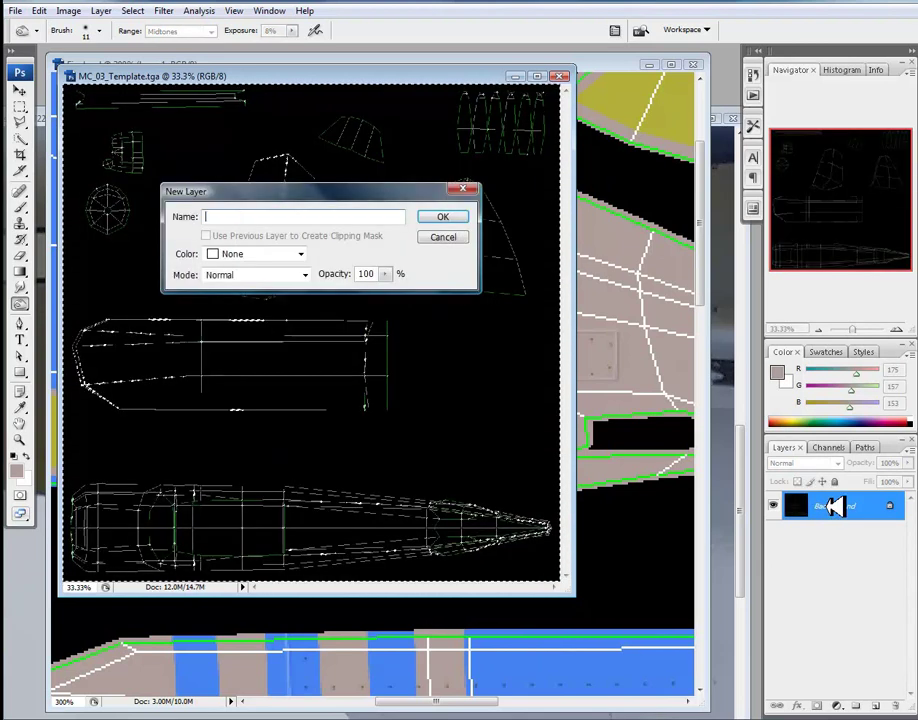
key(Return)
key(Delete)
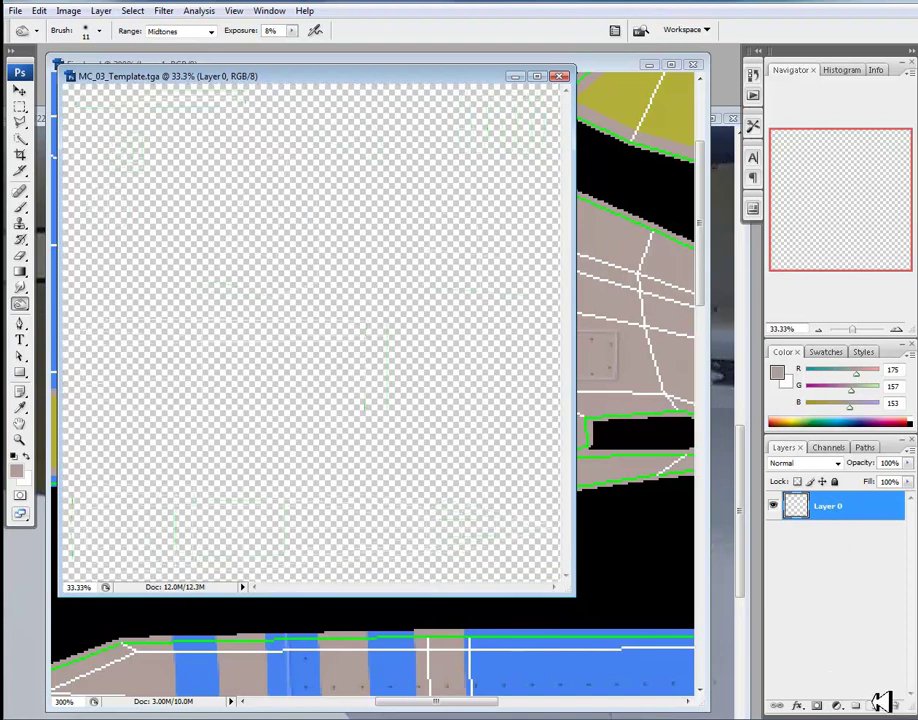
Step: Add a layer beneath the wireframe filled with the grey-brown foreground color, and an empty layer named Rivets directly above it
click(879, 704)
drag(846, 489, 866, 527)
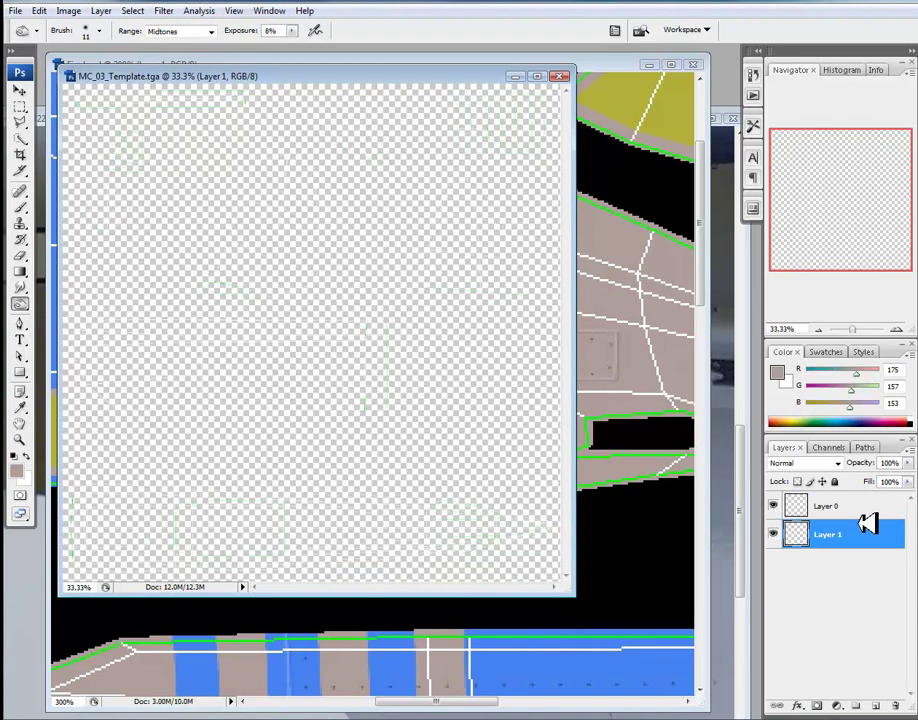
key(alt+BackSpace)
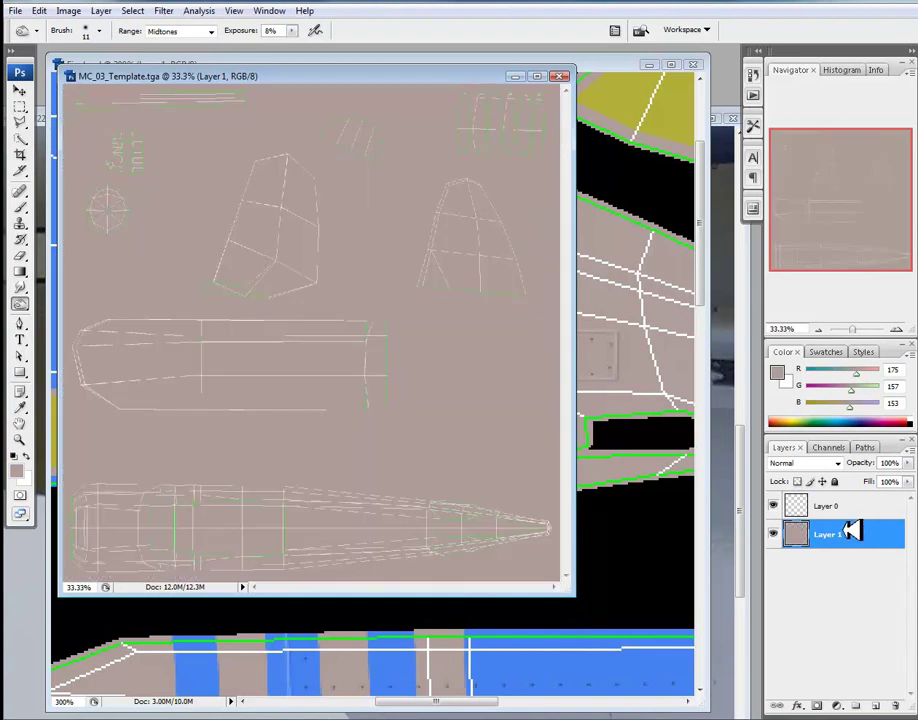
click(882, 704)
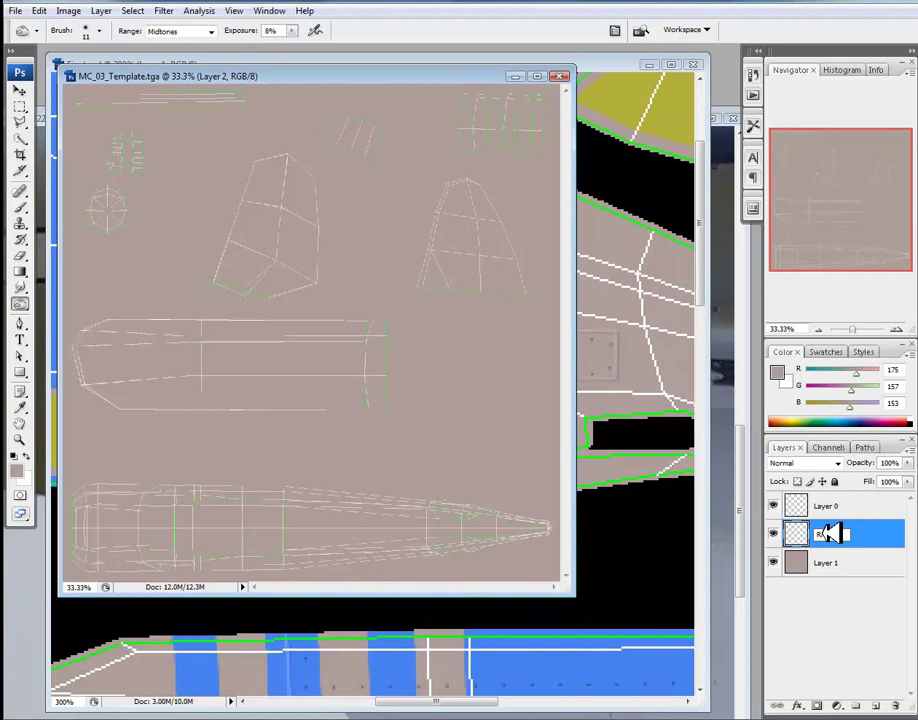
Step: Enlarge the MC_03_Template.tga window, activate the Brush tool, and set the Rivets layer's blending mode to Multiply
click(825, 566)
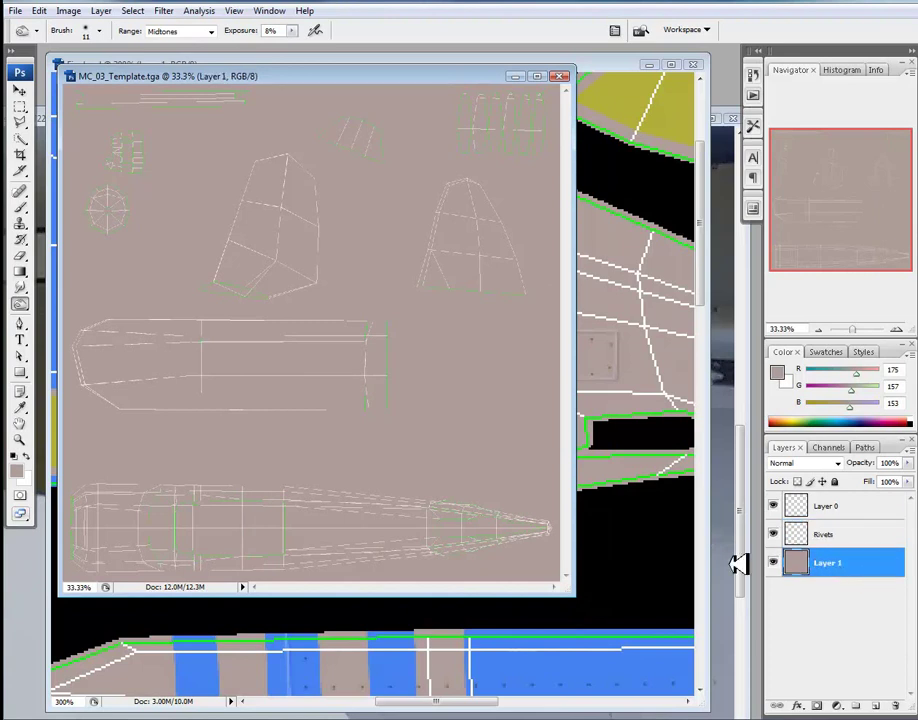
drag(583, 594, 658, 610)
click(20, 207)
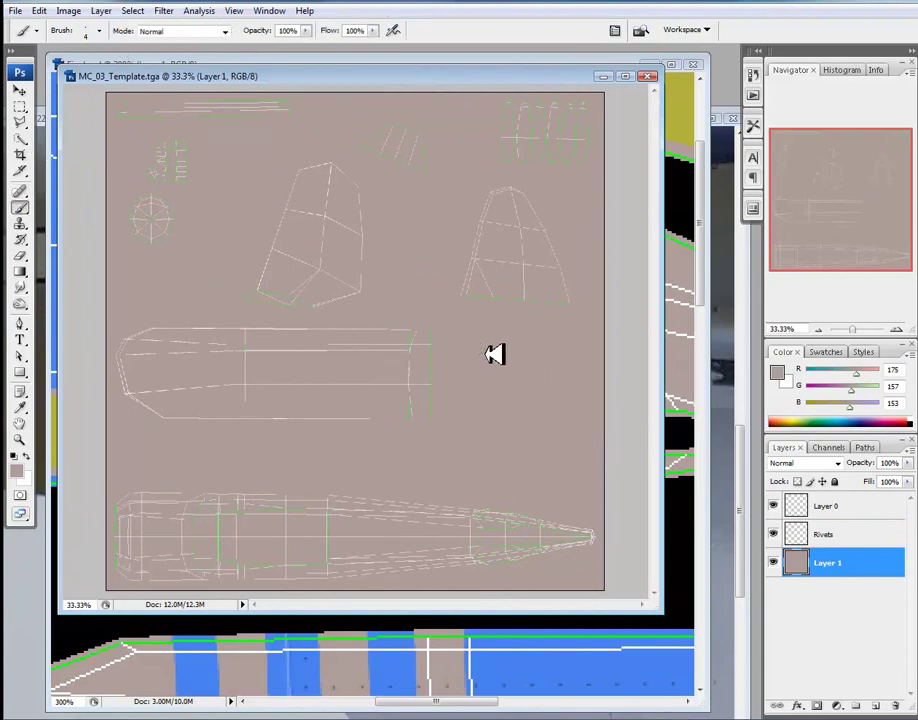
click(830, 534)
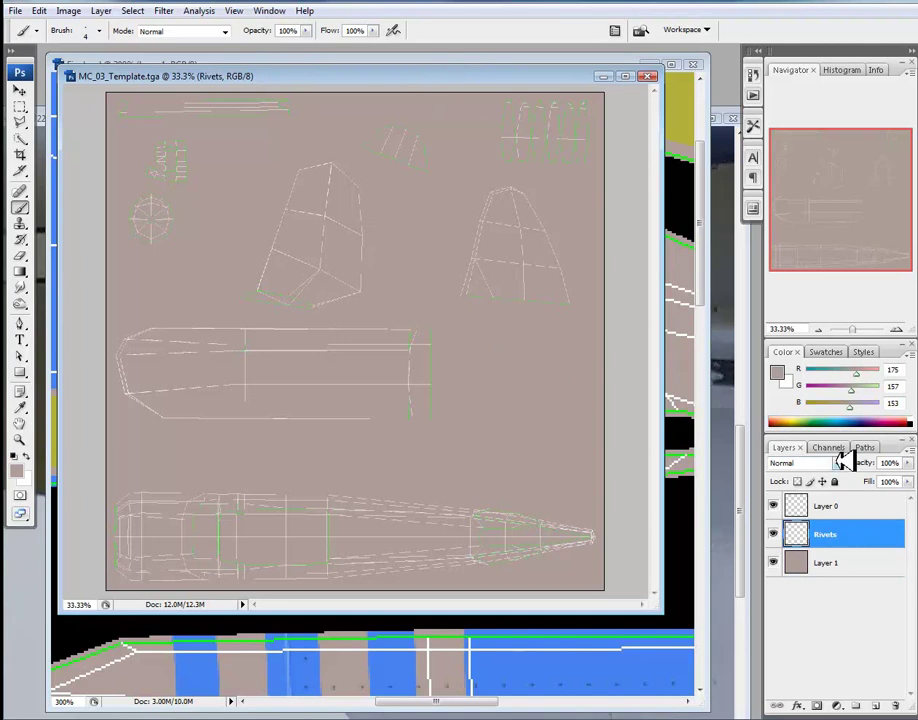
click(838, 463)
click(783, 158)
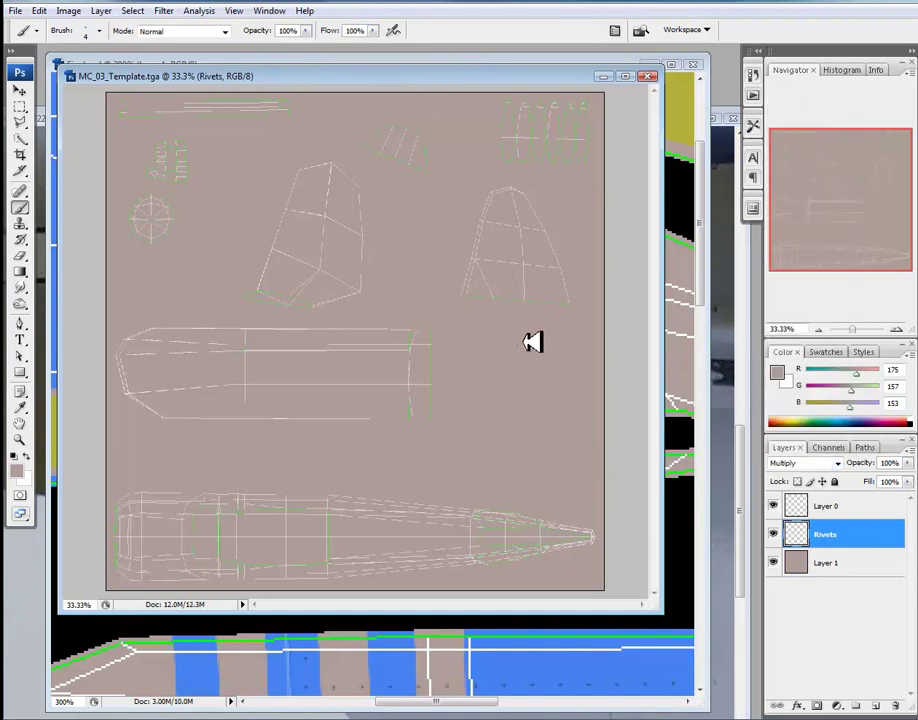
Step: Check the rivet brush's tip shape settings, including its diameter, hardness and spacing
key(F5)
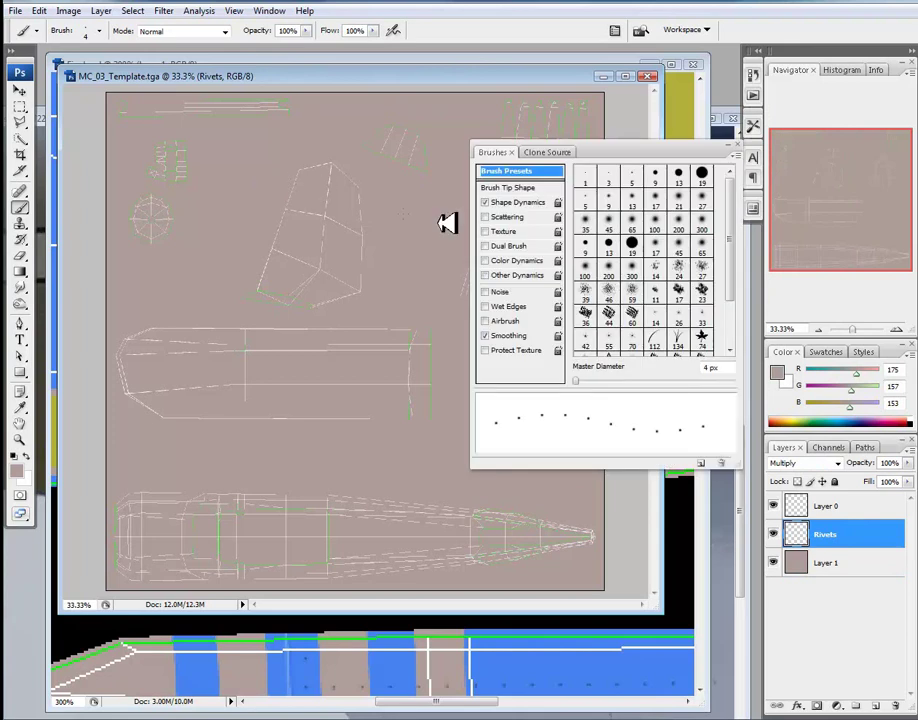
click(530, 203)
click(521, 187)
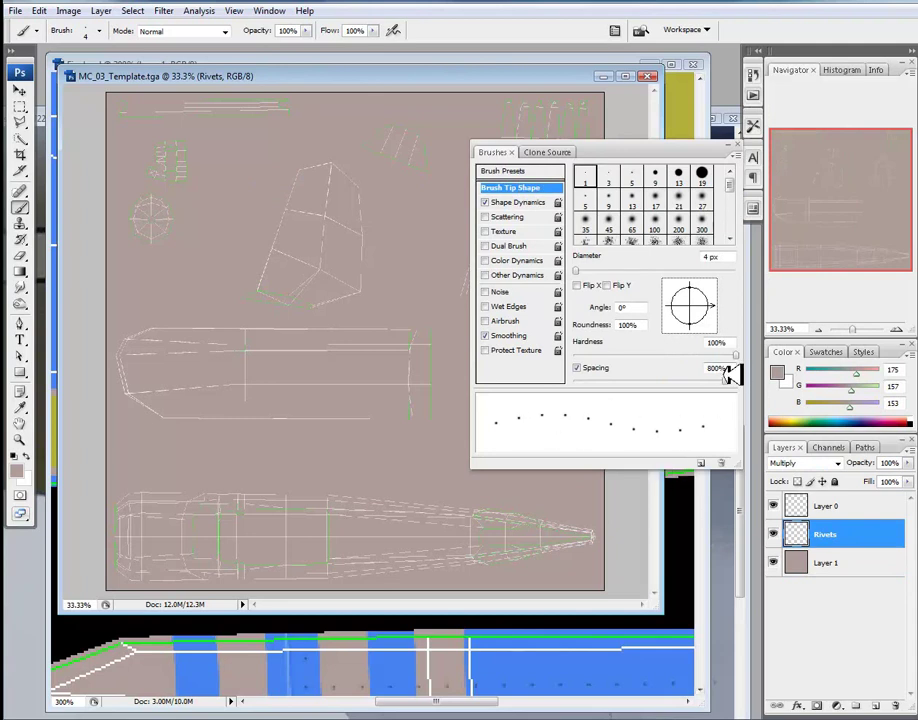
click(750, 145)
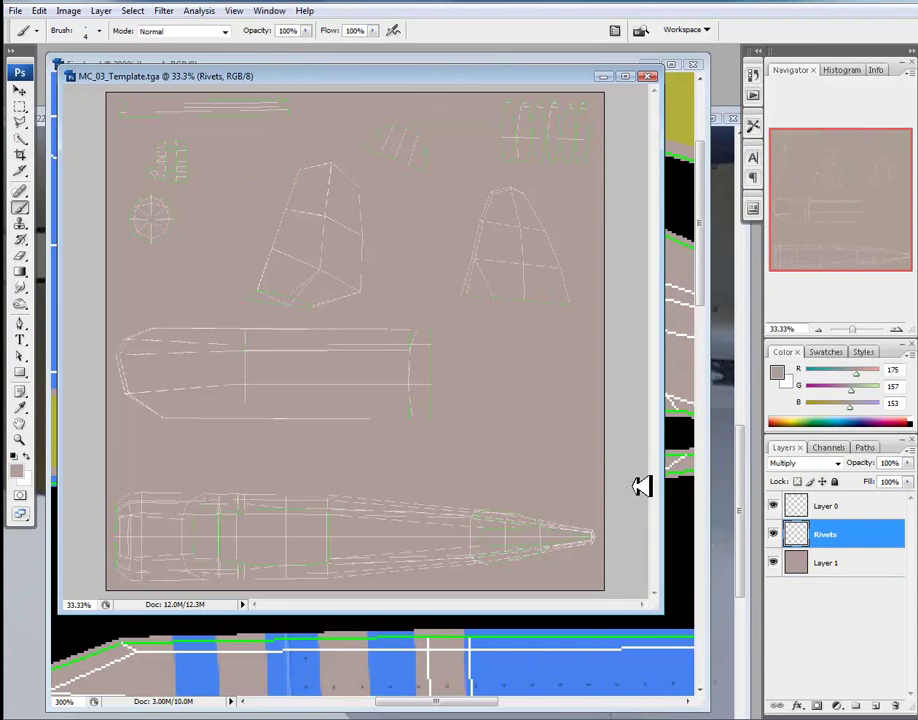
Step: Switch to 3ds Max and examine the rivet rows around the plane's nose from the side with edged faces shown
key(ctrl+plus)
key(ctrl+plus)
drag(441, 508, 541, 332)
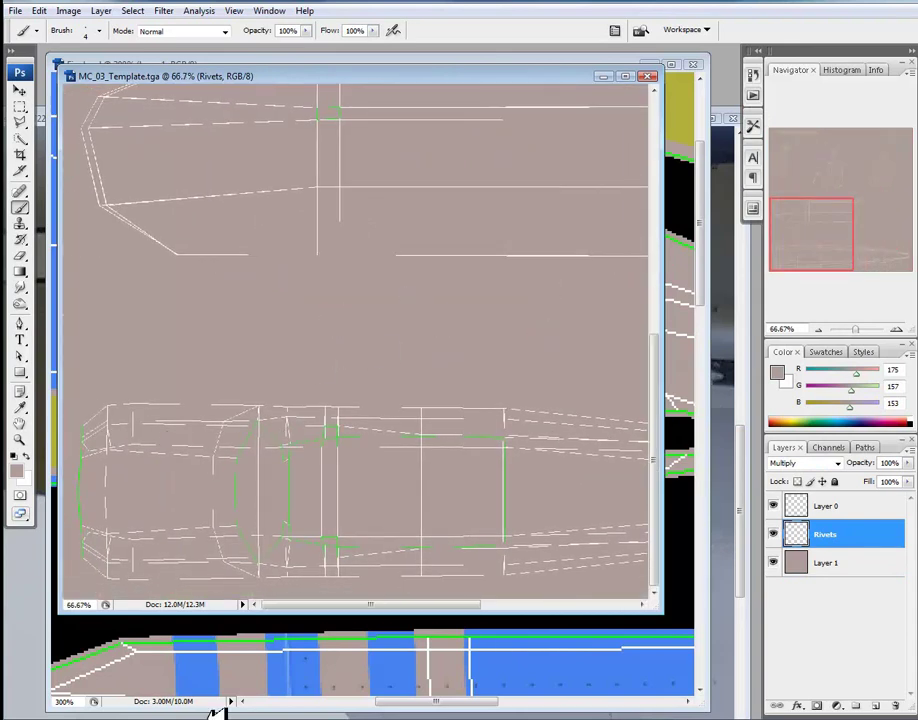
click(410, 685)
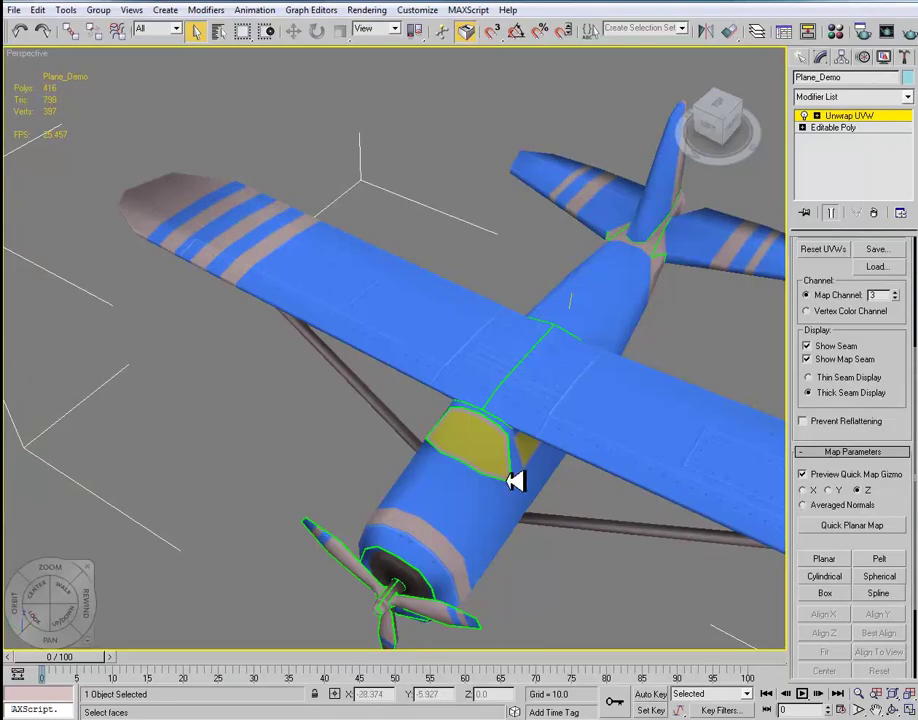
alt+middle_drag(500, 489, 456, 431)
scroll(334, 468, up, 5)
middle_drag(334, 468, 453, 409)
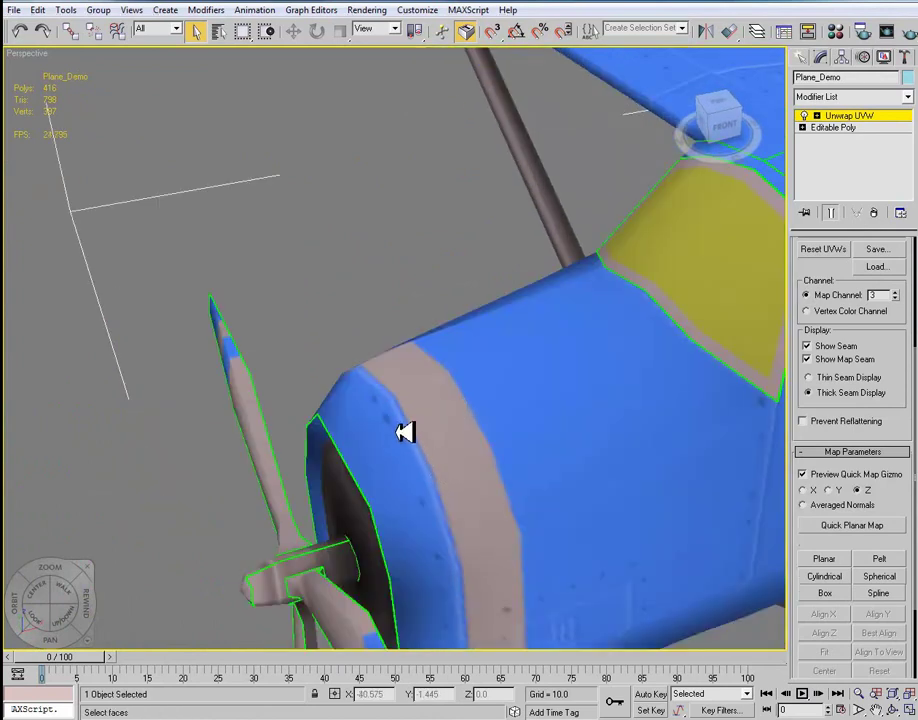
key(F4)
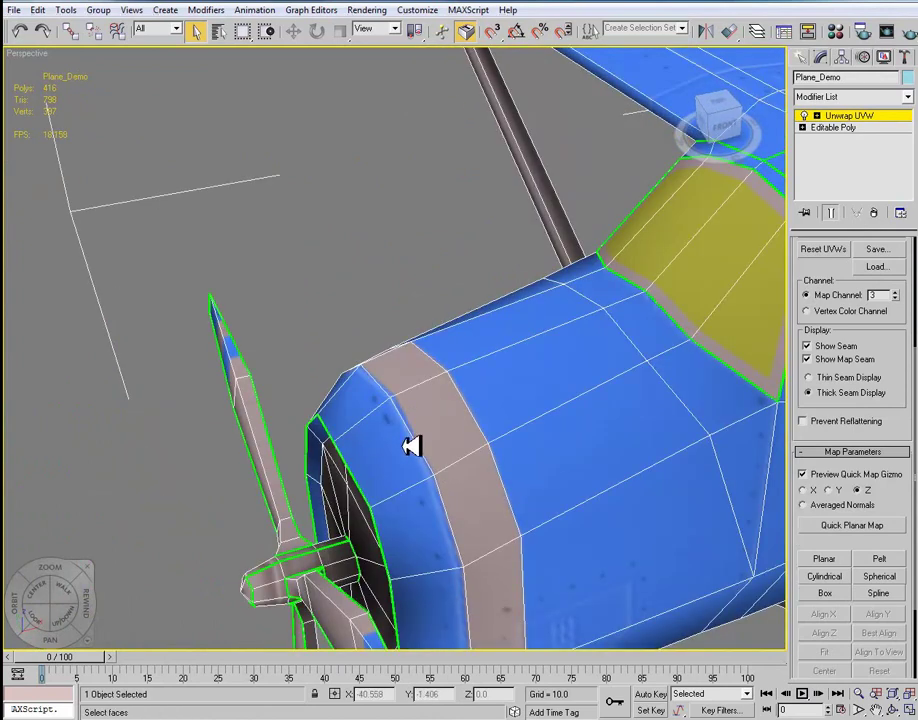
alt+middle_drag(463, 515, 438, 479)
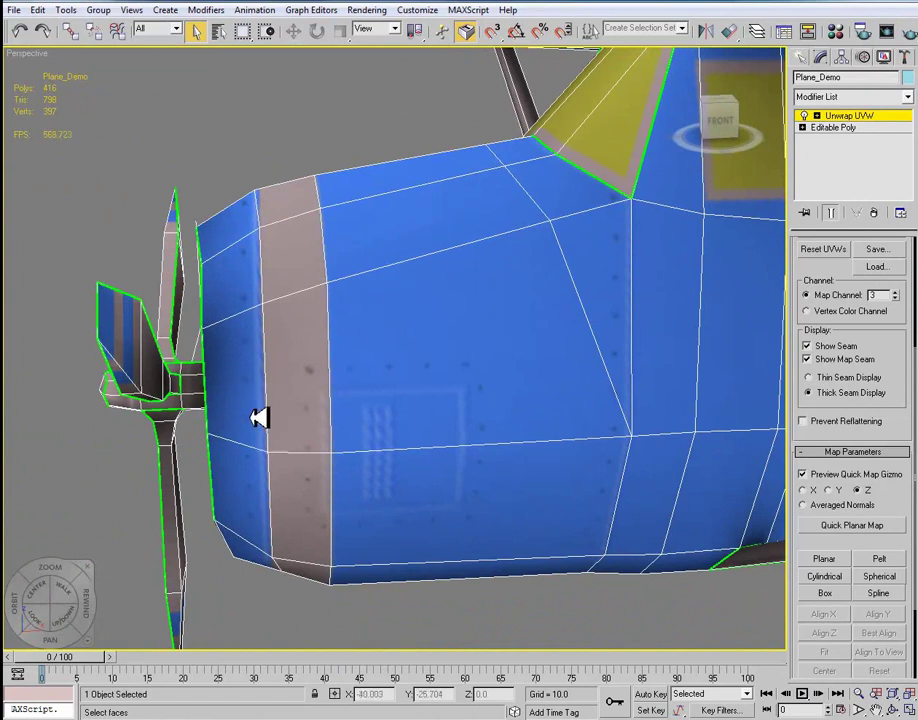
Step: Back in Photoshop, draw a straight vertical Pen path across the fuselage nose, just ahead of the first full wireframe edge
key(alt+Tab)
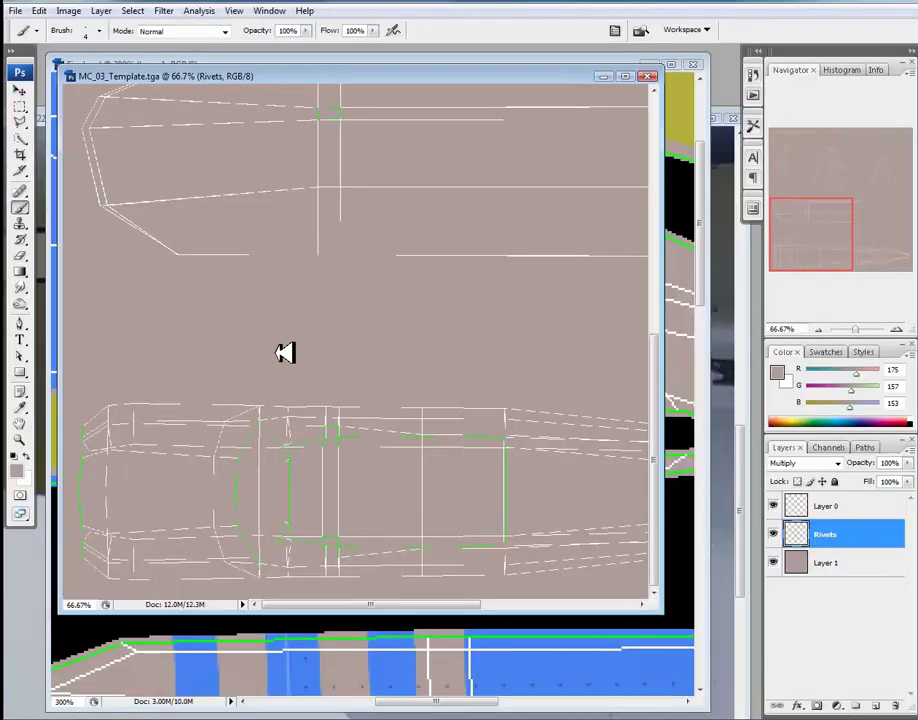
key(ctrl+plus)
key(ctrl+plus)
drag(285, 352, 696, 182)
drag(263, 537, 445, 288)
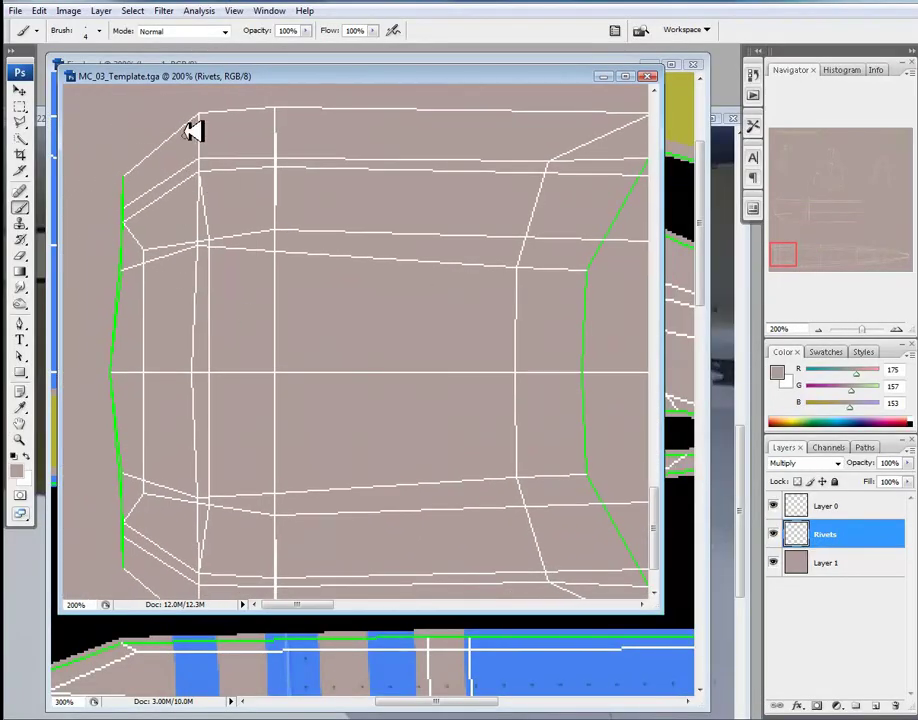
scroll(164, 389, down, 3)
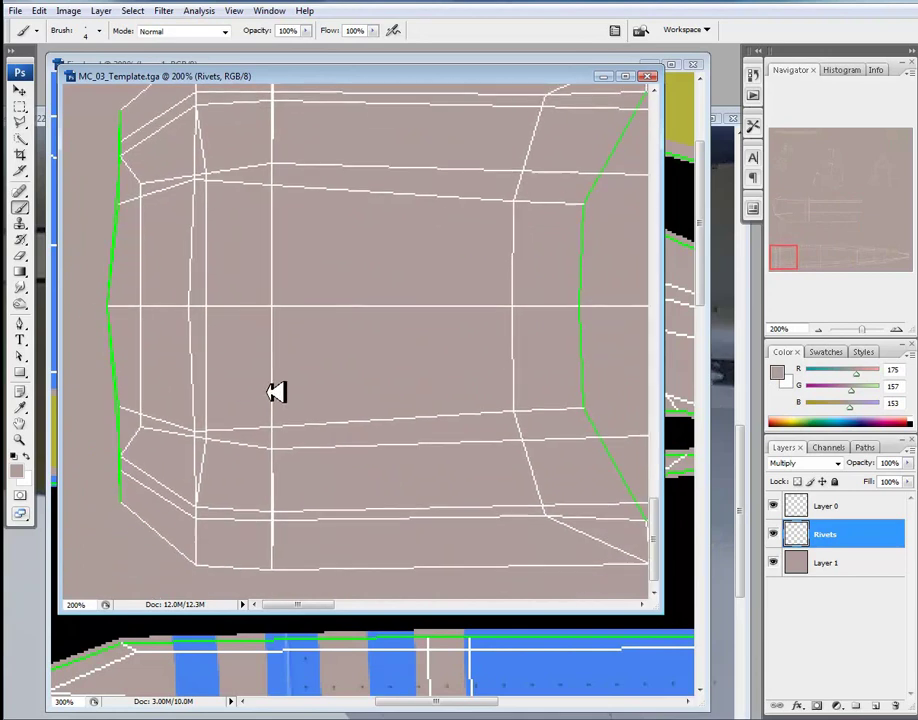
alt+scroll(278, 390, down, 1)
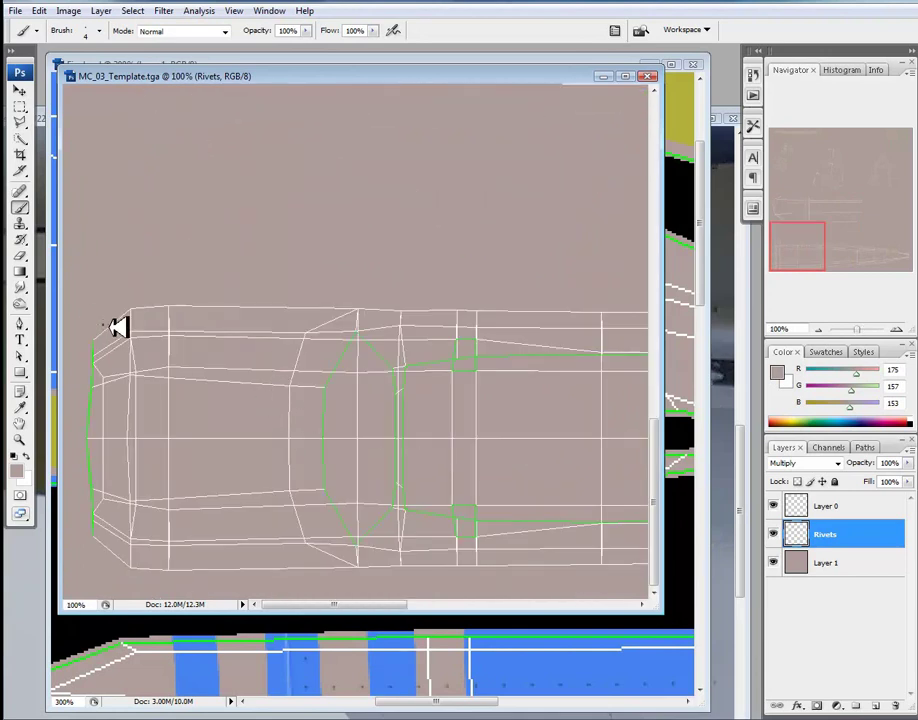
click(19, 323)
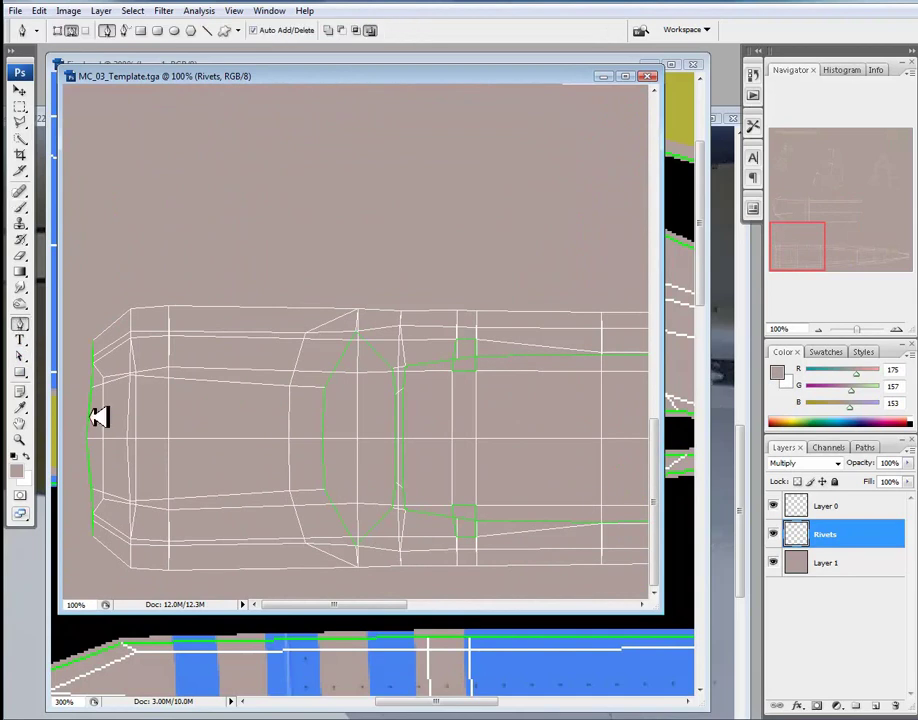
click(124, 575)
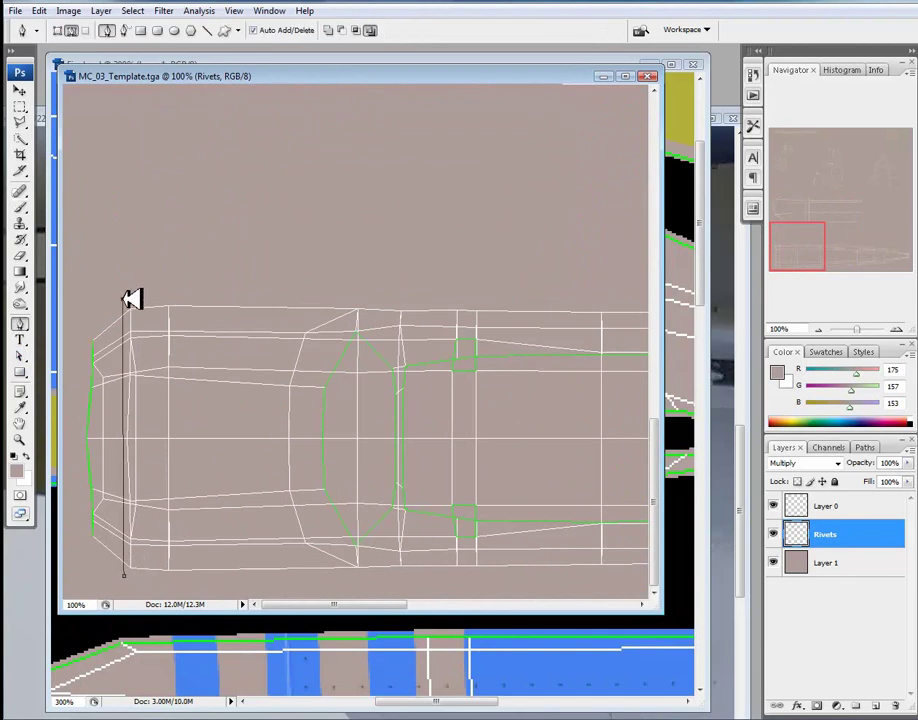
Step: Stroke the nose path with the rivet brush on the Rivets layer and delete the path
right_click(135, 345)
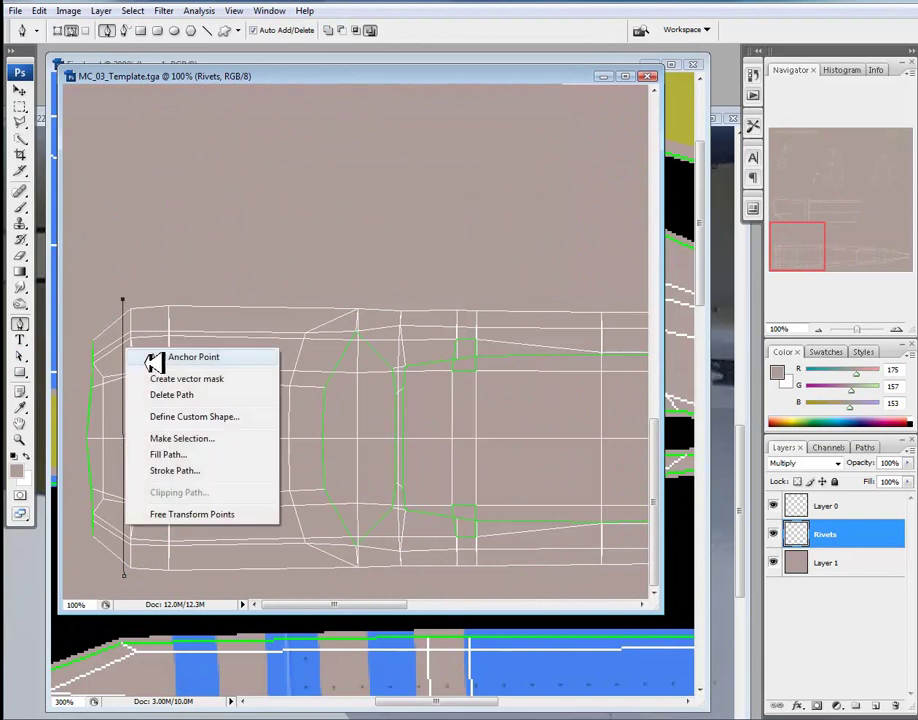
click(178, 470)
click(410, 229)
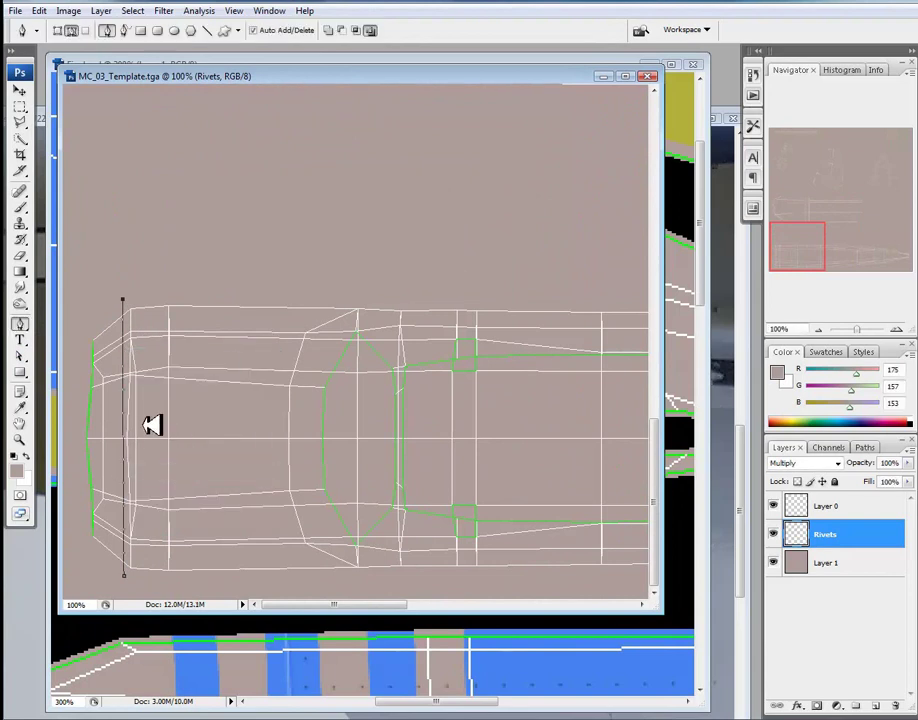
right_click(135, 432)
click(180, 478)
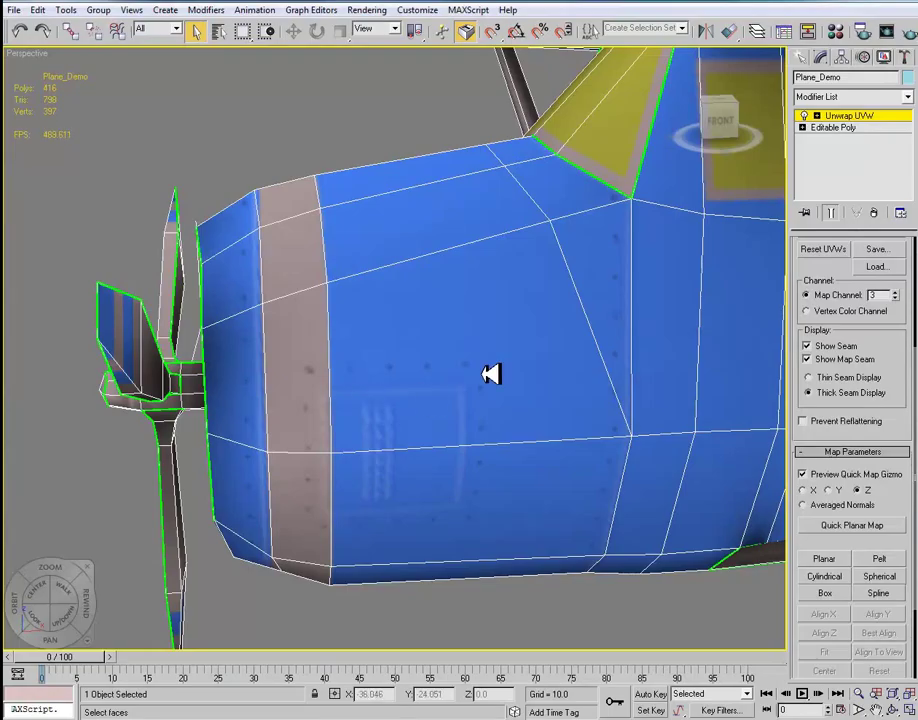
Step: In 3ds Max, examine the rivets and panel details along the fuselage side back to the tail
alt+middle_drag(492, 373, 150, 303)
alt+middle_drag(178, 447, 348, 370)
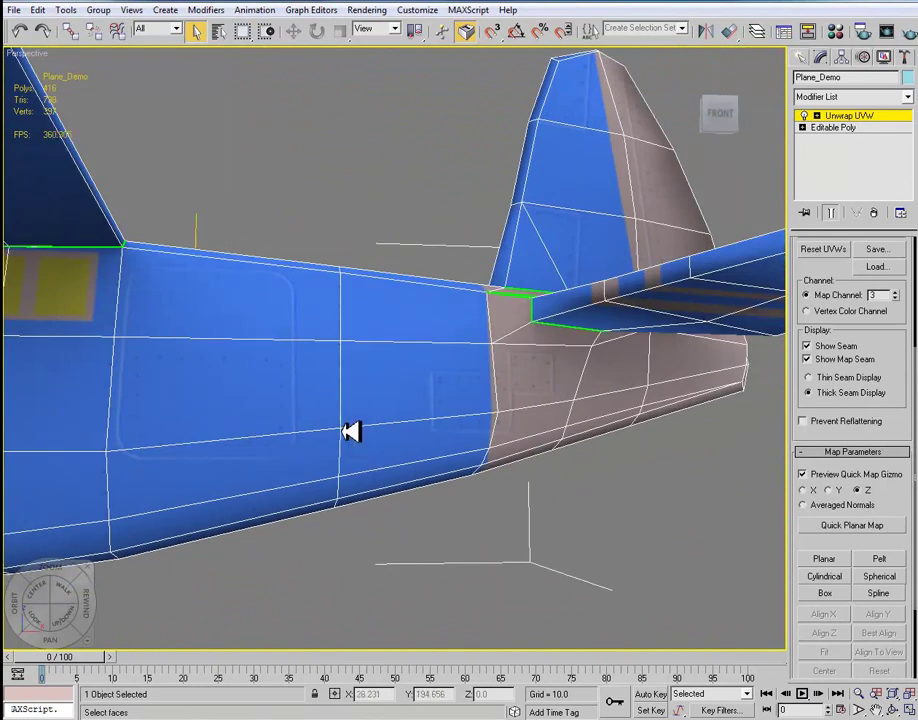
alt+middle_drag(352, 426, 277, 397)
Step: In Photoshop, stroke a straight vertical rivet row along the fuselage edge where the tail taper begins, and delete its path
key(alt+Tab)
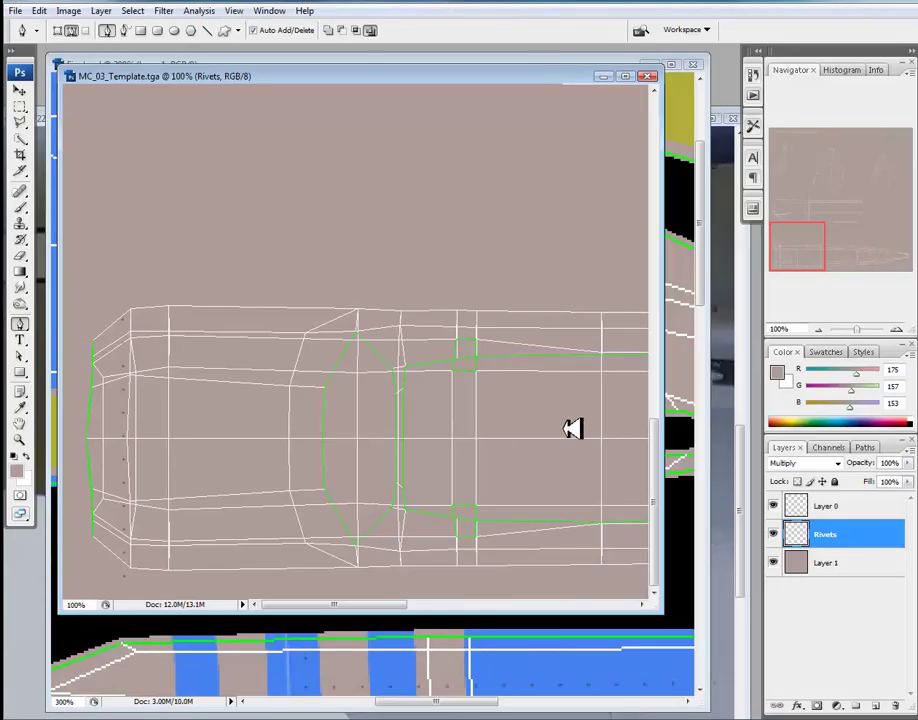
drag(579, 431, 346, 401)
drag(446, 401, 282, 380)
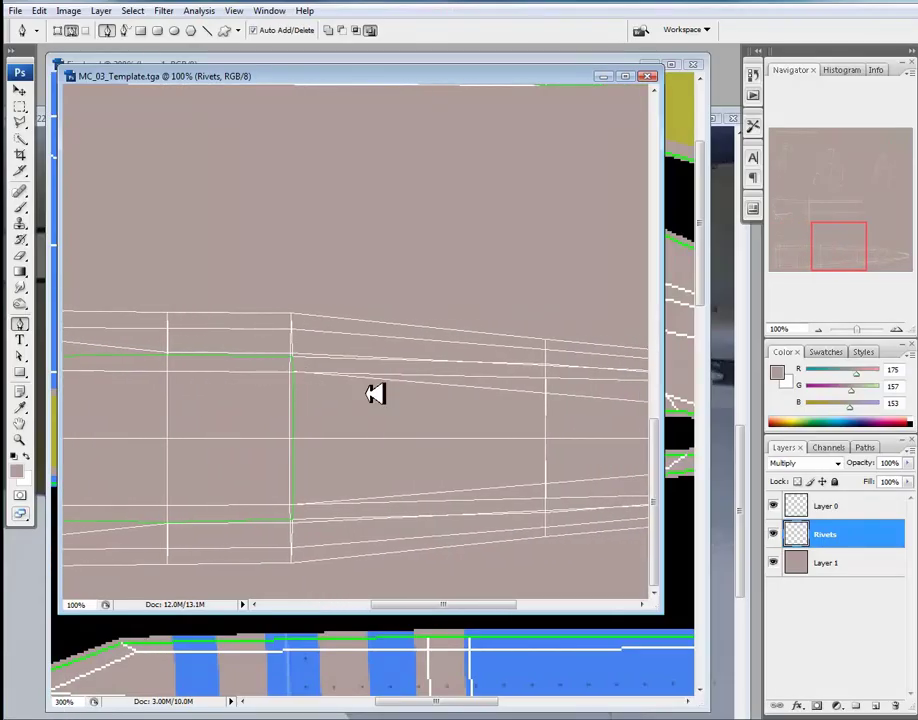
click(292, 309)
click(292, 571)
right_click(292, 521)
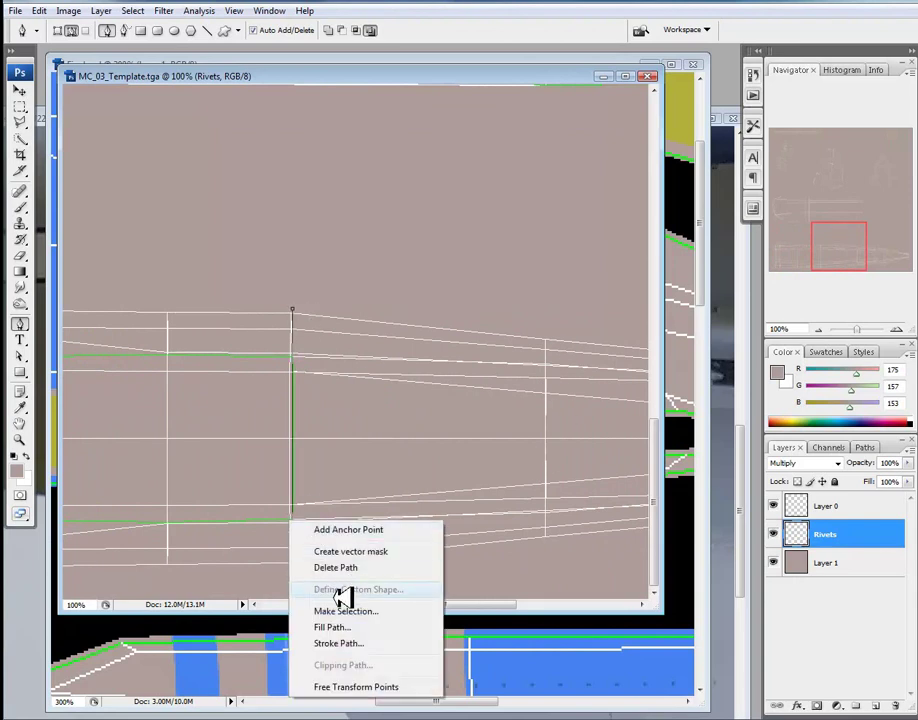
click(358, 643)
click(404, 228)
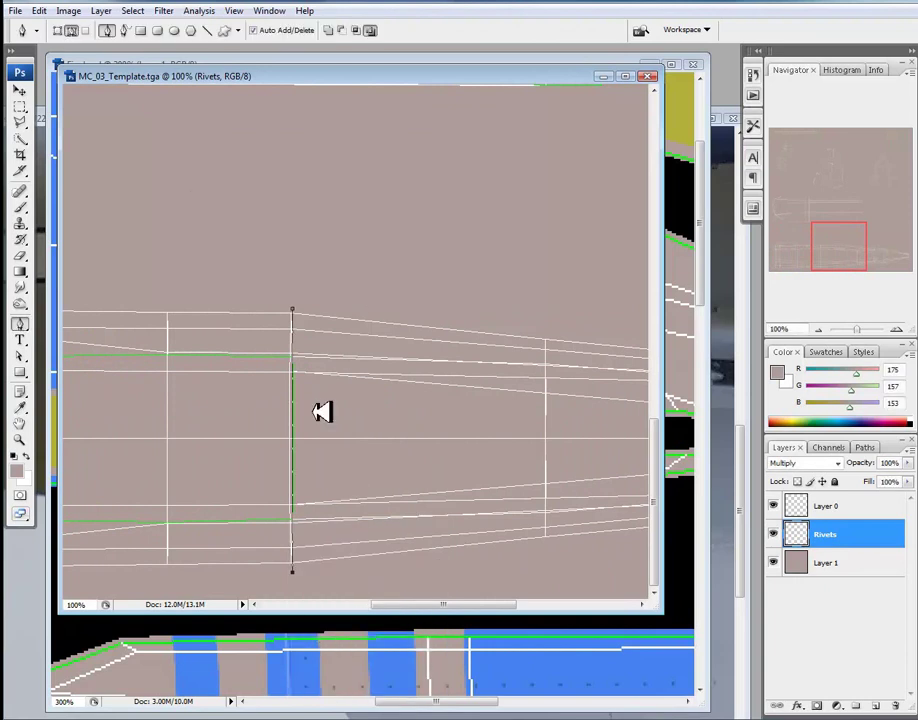
right_click(289, 417)
click(414, 438)
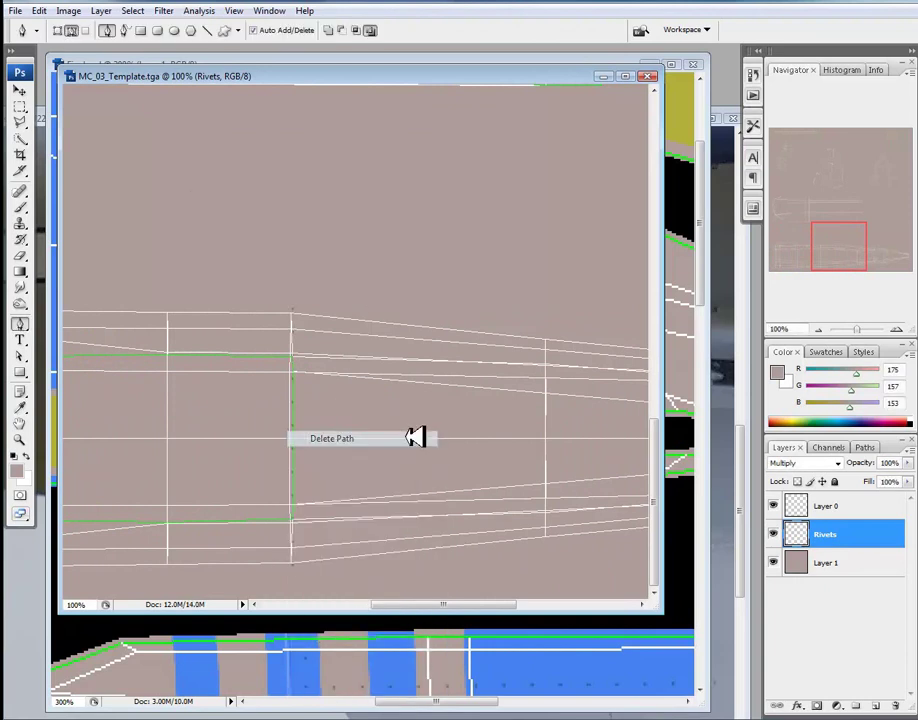
Step: Stroke another vertical rivet row along the next cross edge toward the tail, and delete its path
click(545, 325)
click(545, 548)
right_click(540, 480)
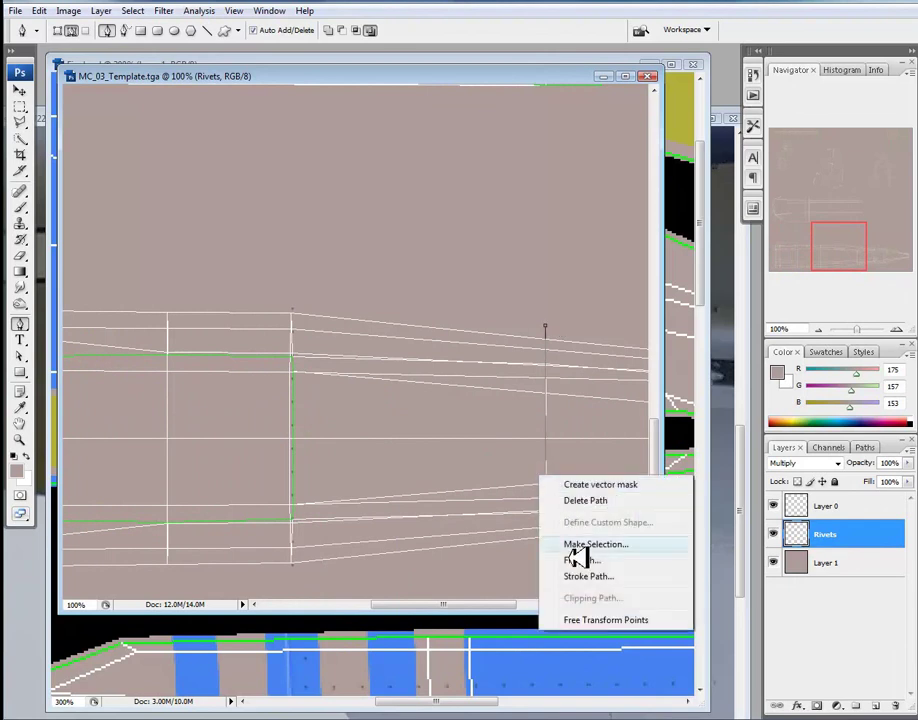
click(585, 576)
click(420, 230)
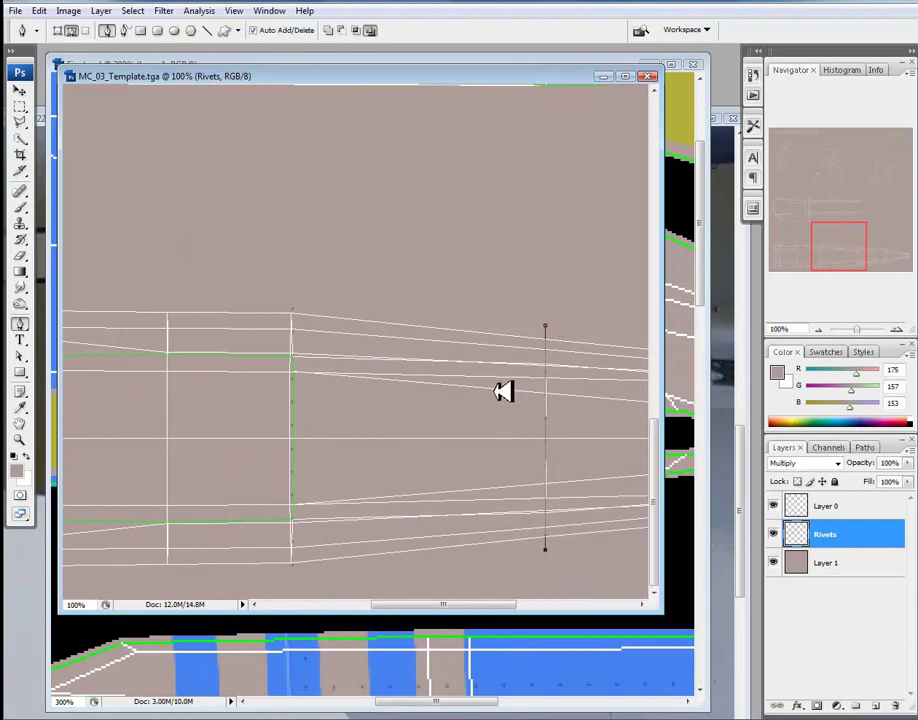
right_click(497, 390)
click(545, 414)
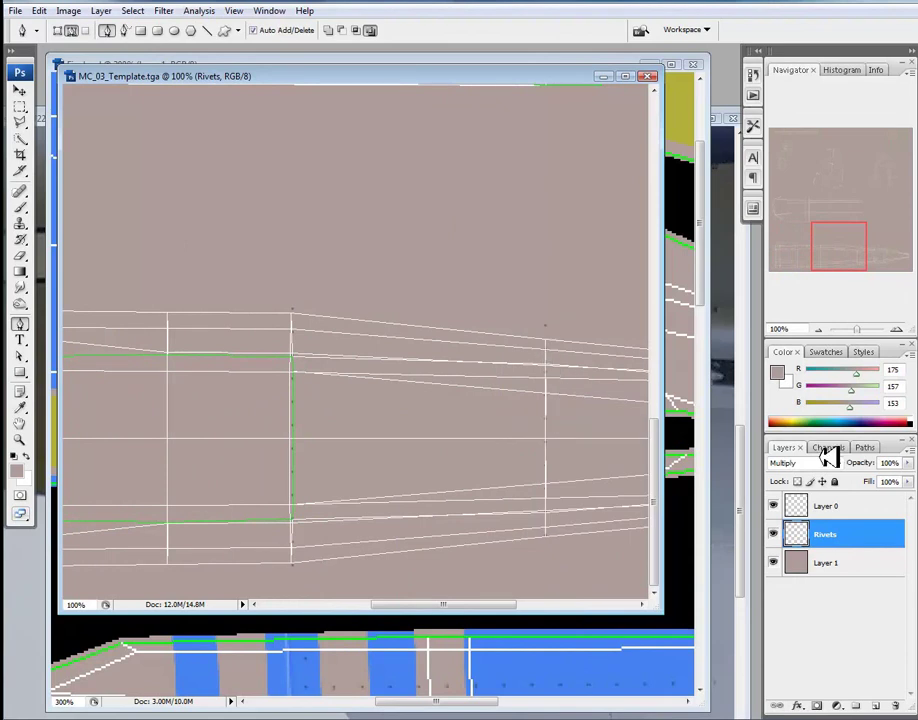
Step: Hide the wireframe Layer 0 to view the rivet rows at 50% zoom
click(774, 506)
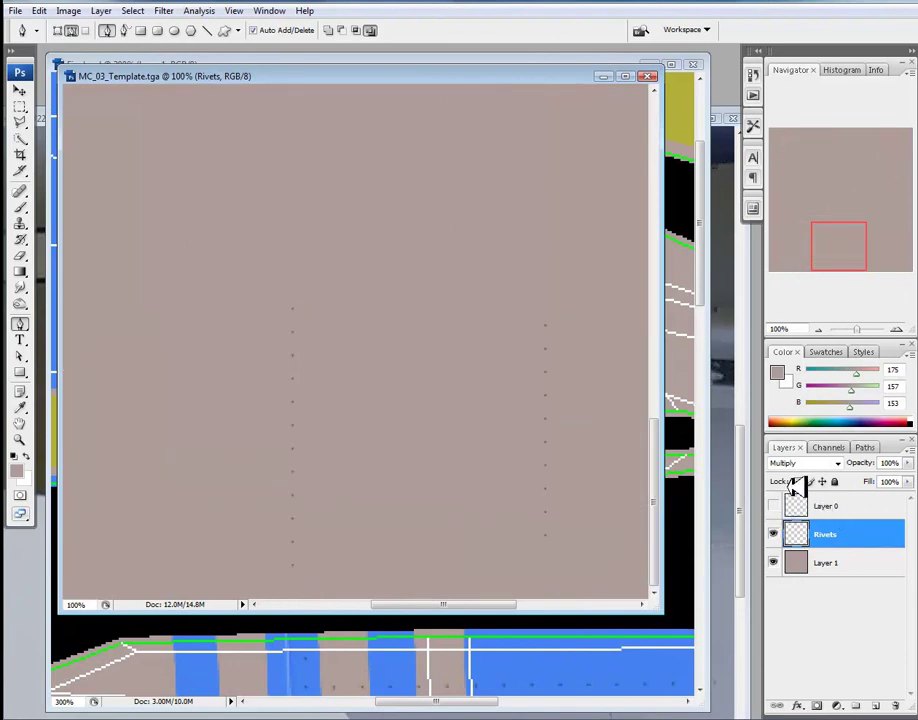
key(ctrl+minus)
key(ctrl+minus)
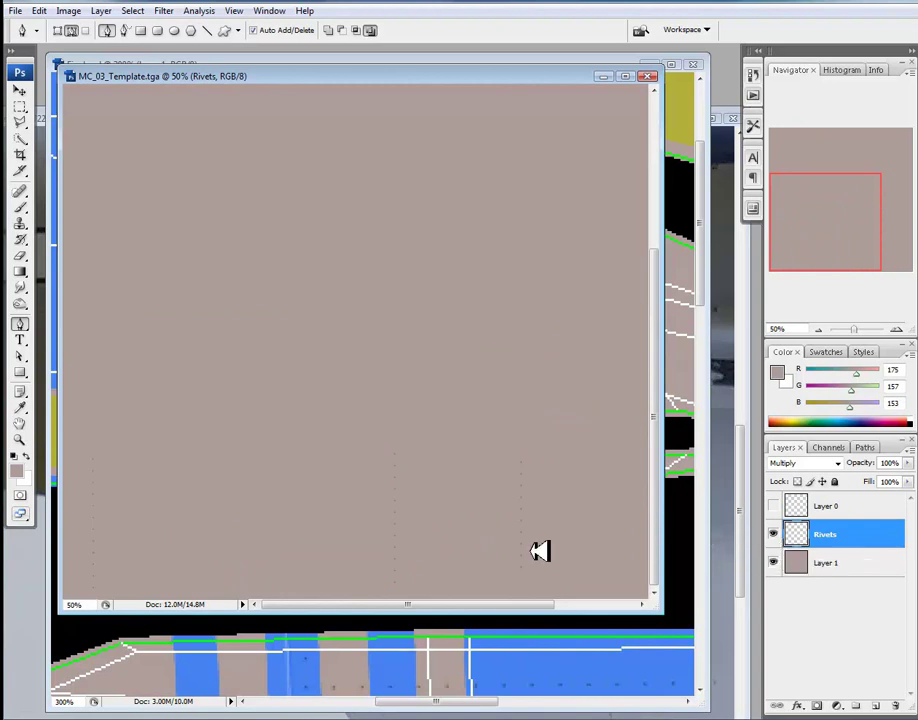
Step: In Final.psd, examine the fuselage texture's rivets and panels from the tail section forward to the nose
click(521, 665)
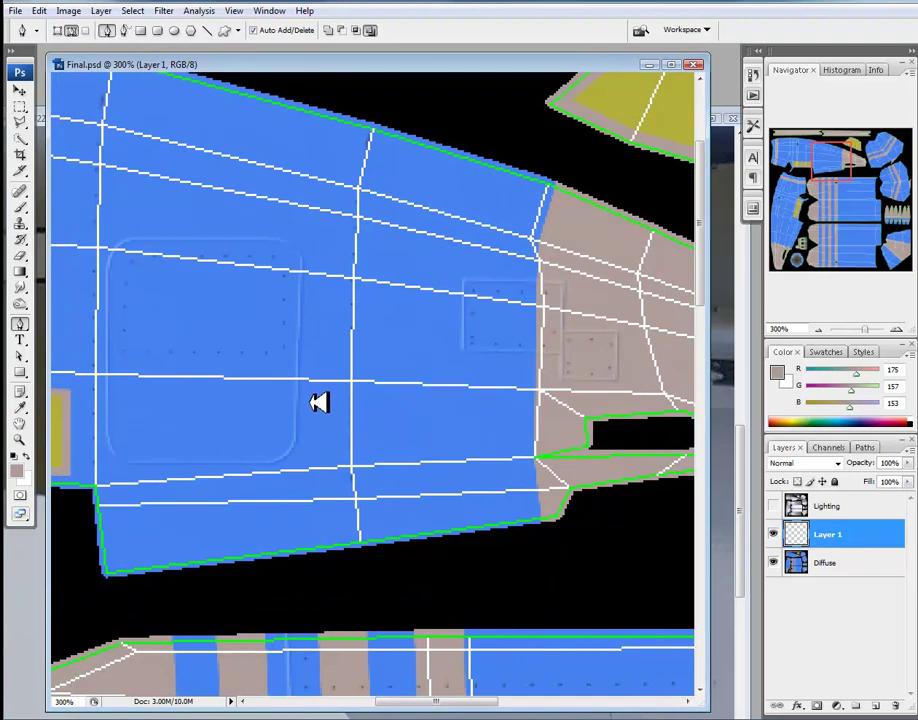
drag(344, 393, 600, 350)
drag(420, 330, 640, 320)
drag(440, 265, 603, 298)
scroll(405, 264, up, 5)
scroll(442, 317, right, 1)
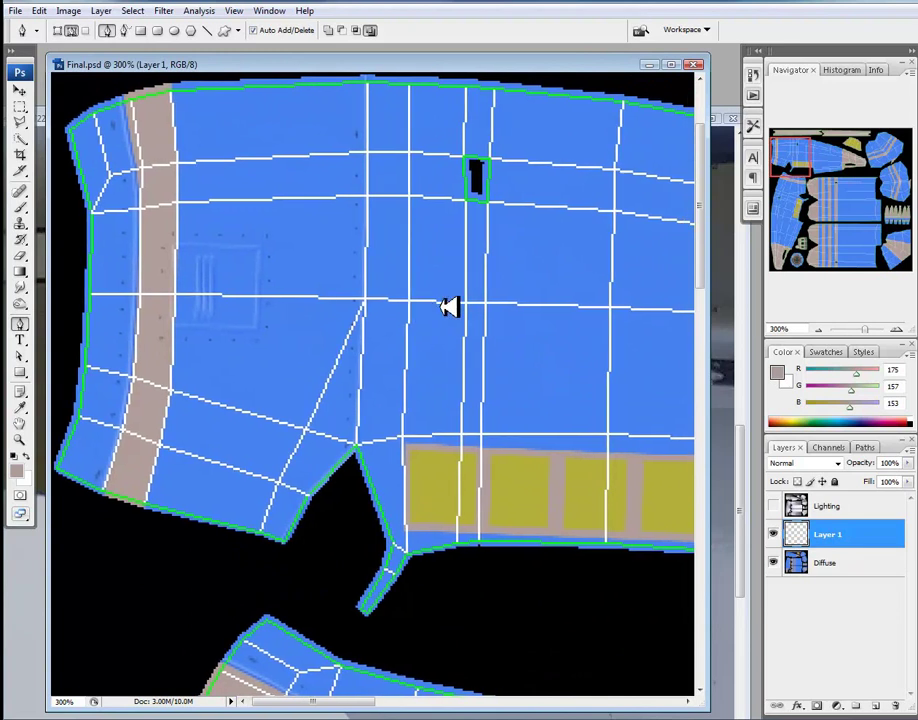
Step: Sample the fuselage's blue (RGB 70, 130, 240) from Final.psd as the foreground colour
click(22, 405)
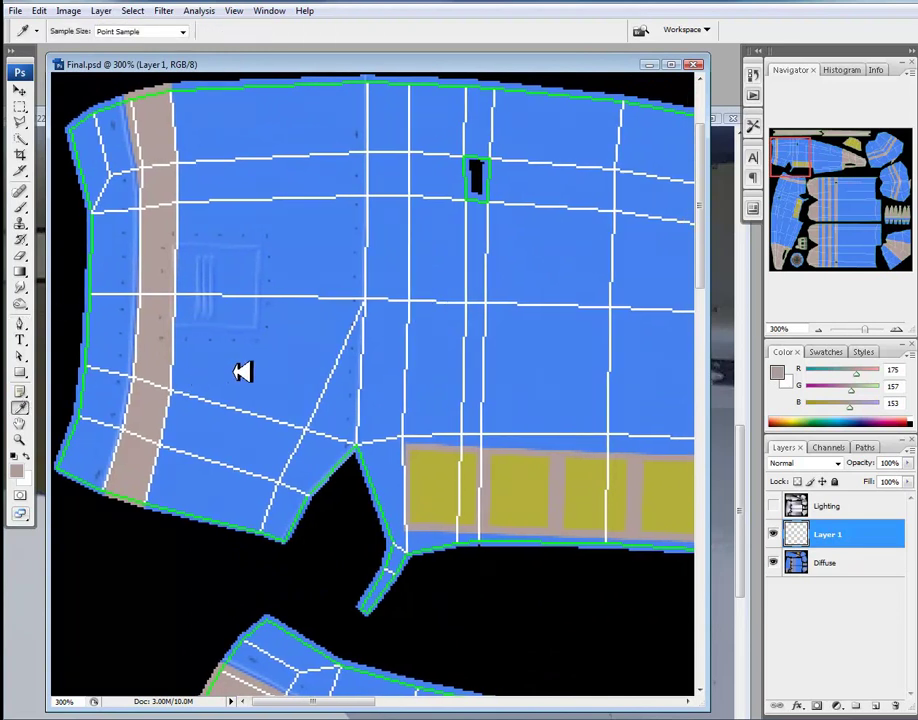
click(322, 367)
scroll(258, 334, right, 5)
drag(258, 334, 201, 377)
drag(295, 364, 377, 309)
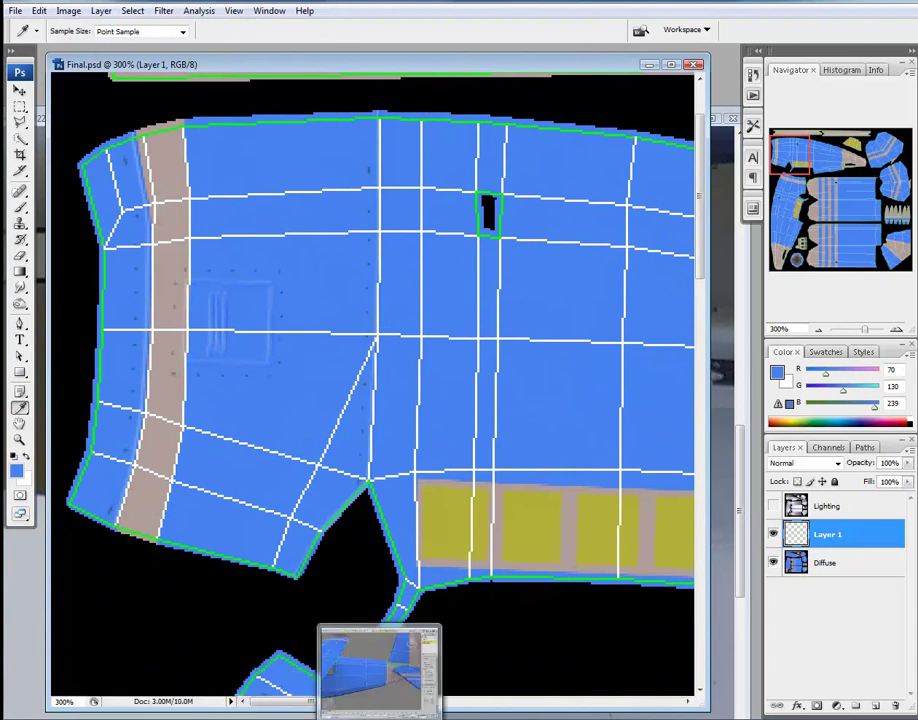
click(379, 718)
click(264, 718)
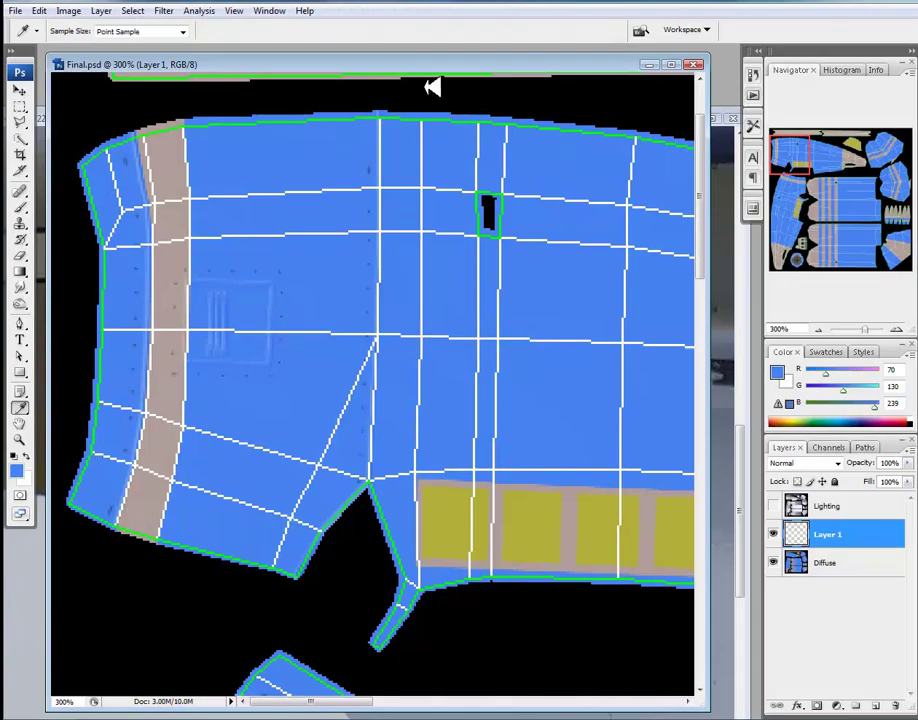
click(728, 141)
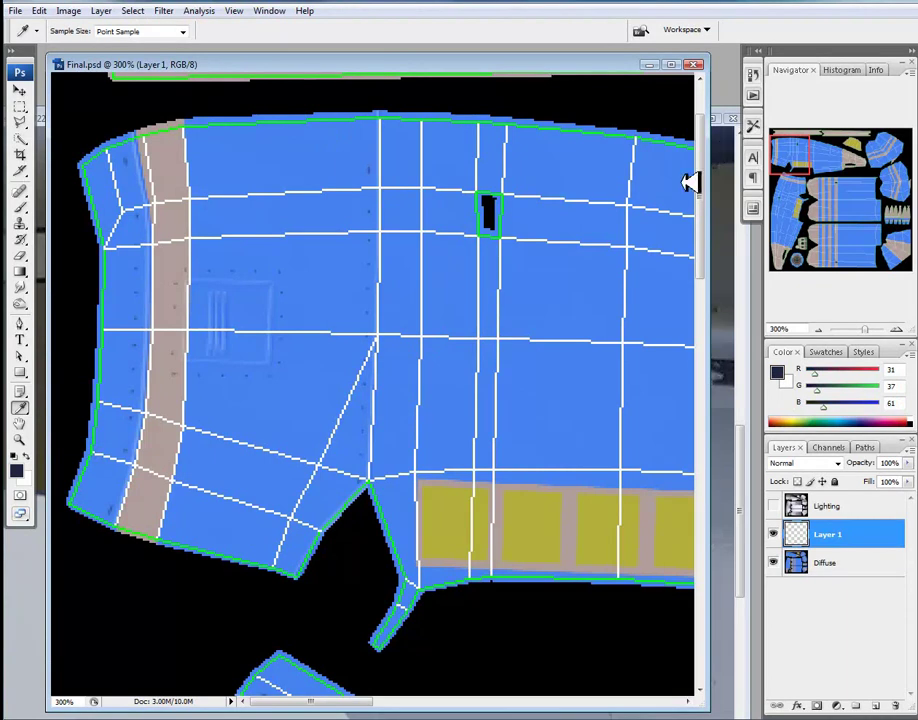
click(140, 541)
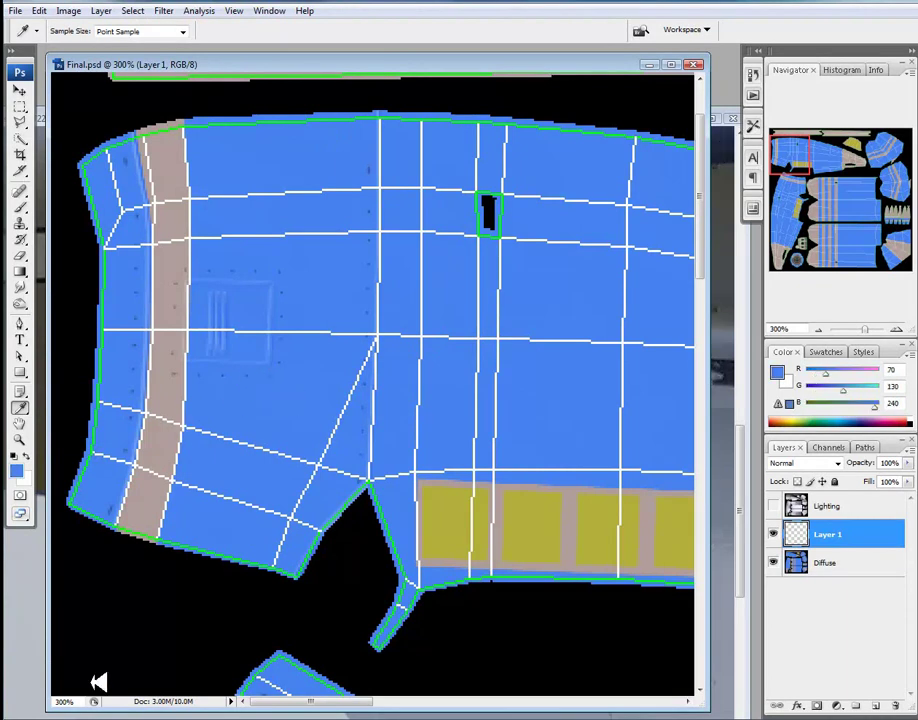
Step: Fill Layer 1 of MC_03_Template.tga with the sampled blue foreground colour
click(280, 10)
click(369, 385)
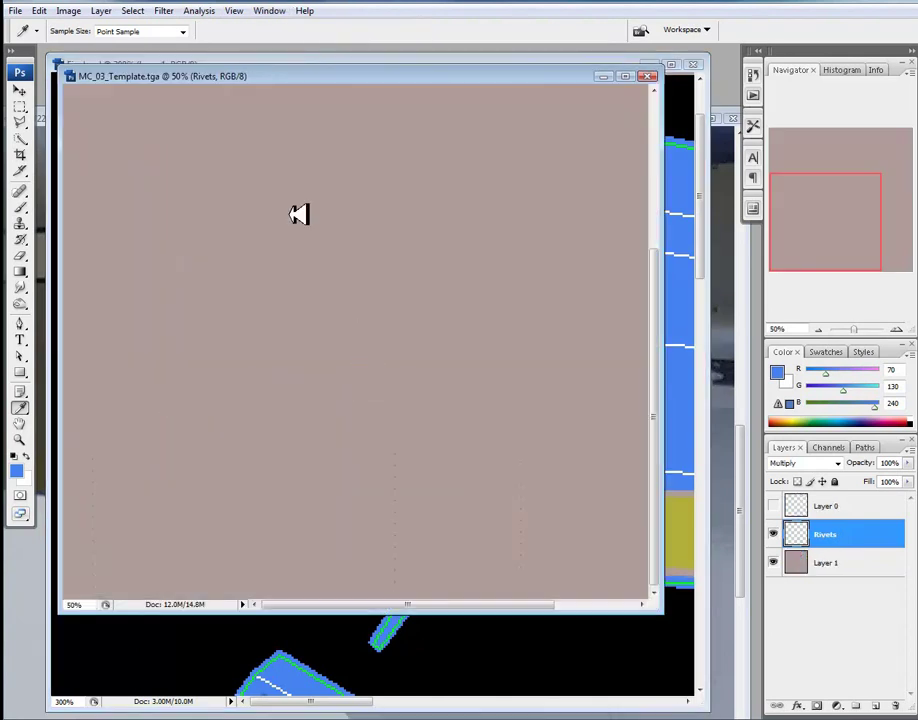
click(810, 562)
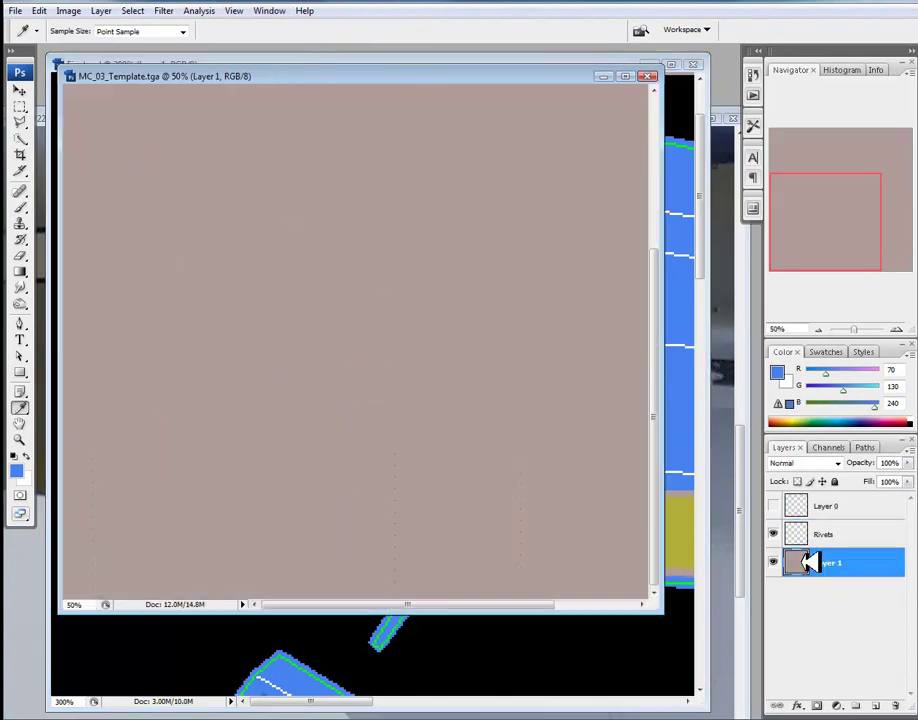
key(alt+BackSpace)
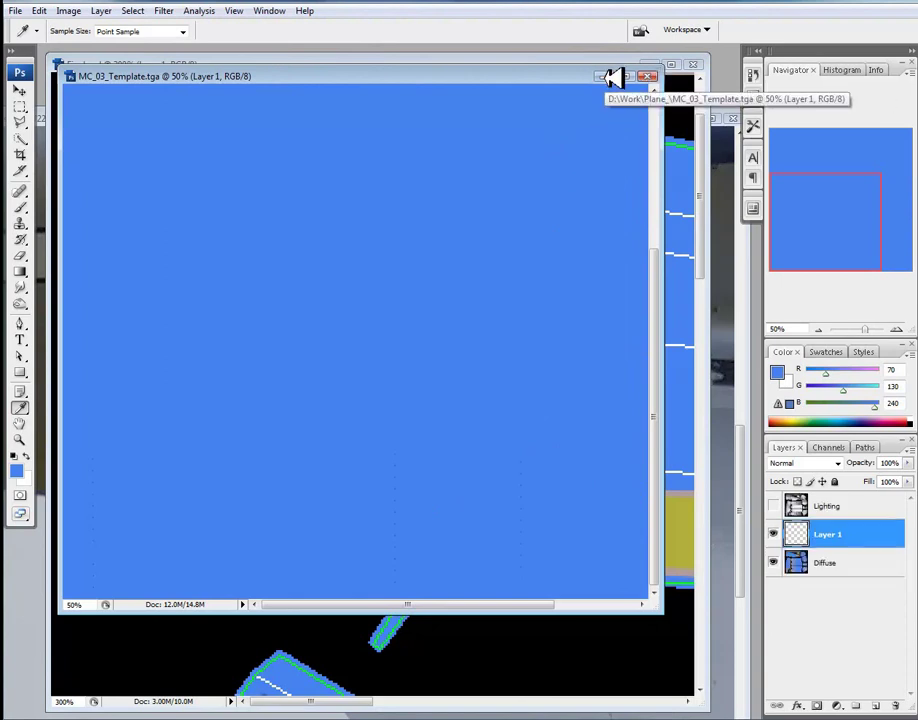
Step: Move the Final.psd window aside and bring the MC_03_Template.tga window back to the front
click(644, 77)
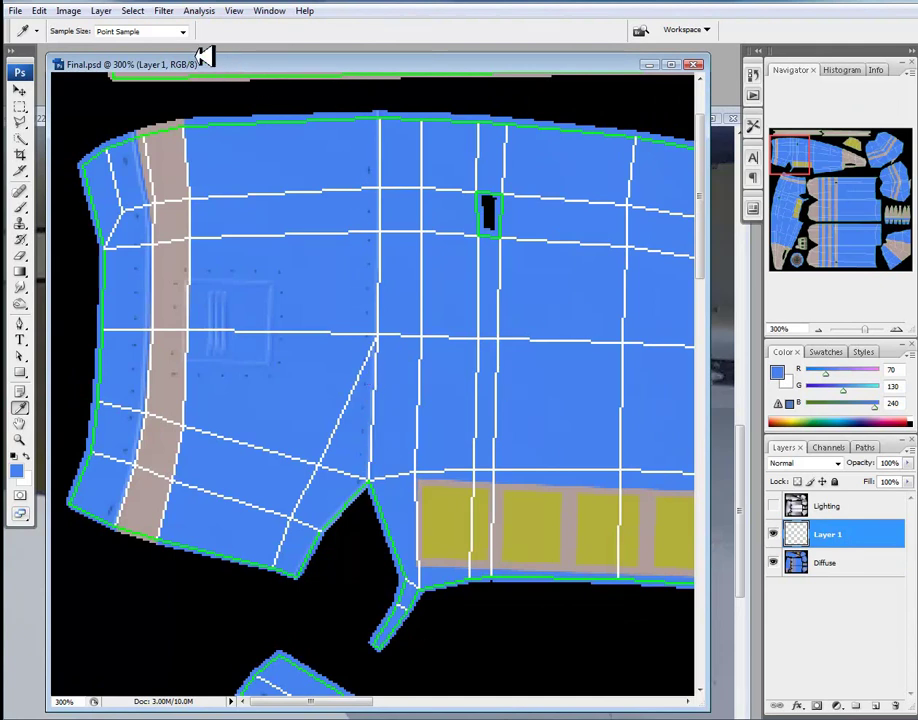
drag(199, 62, 301, 98)
drag(410, 100, 609, 30)
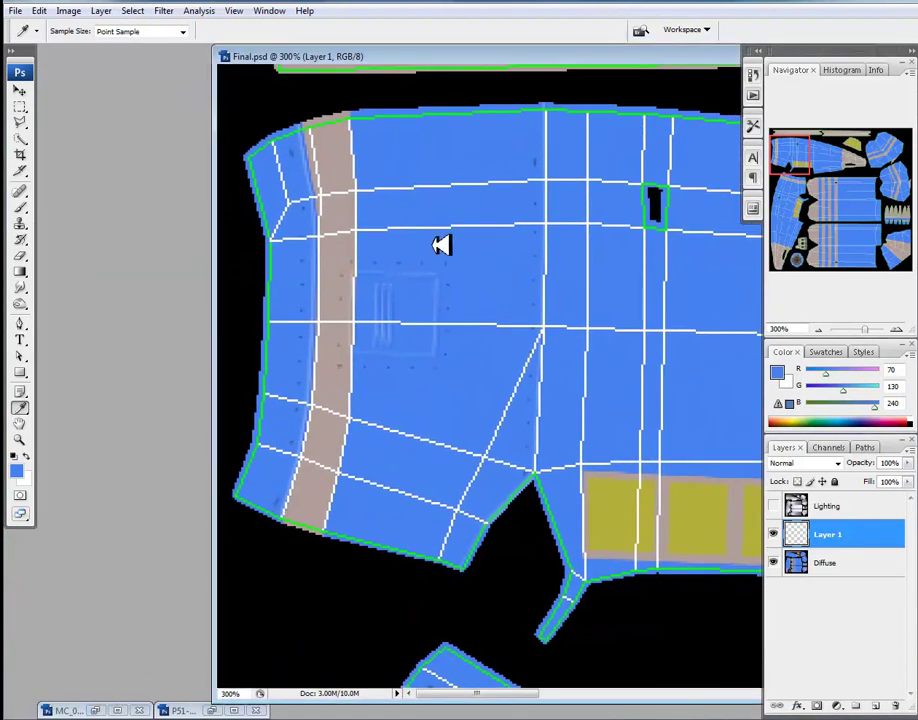
click(113, 710)
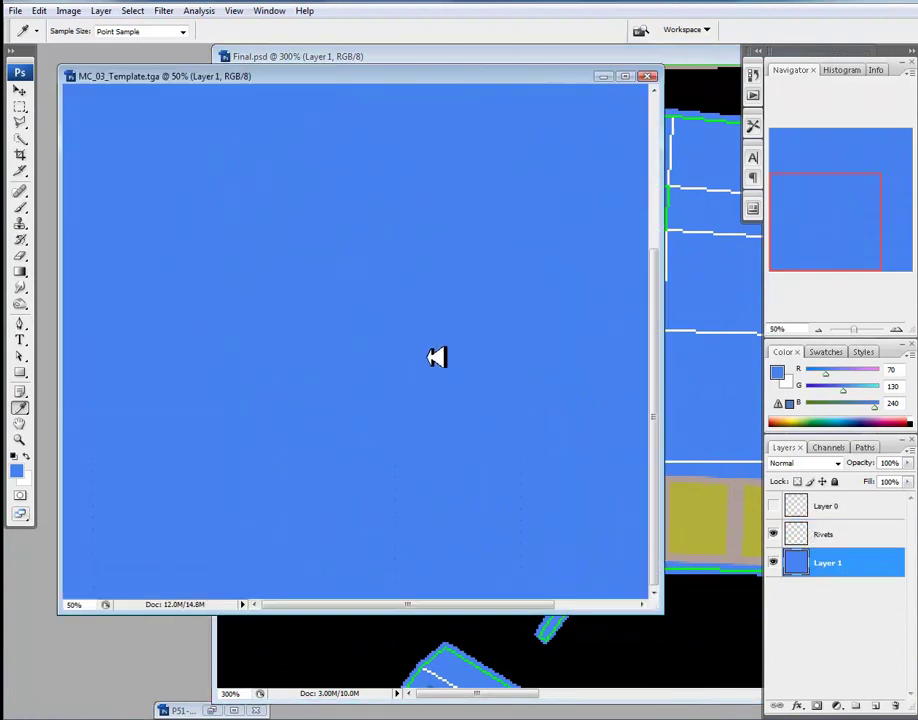
Step: Show the wireframe Layer 0 and undo the blue fill of Layer 1, with the Rivets layer active
click(776, 505)
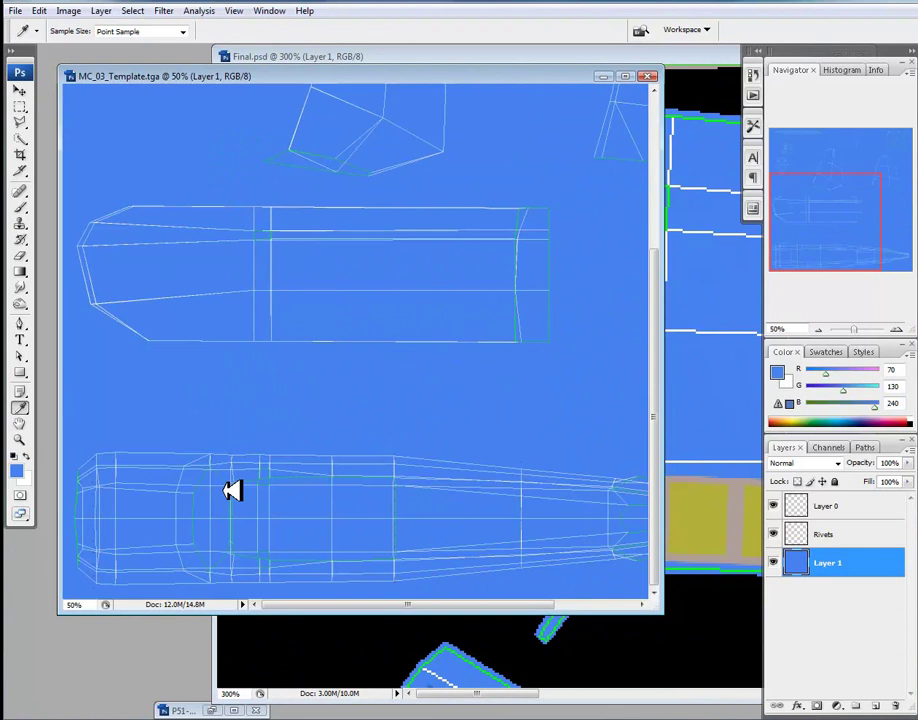
key(ctrl+plus)
key(ctrl+plus)
drag(232, 490, 468, 185)
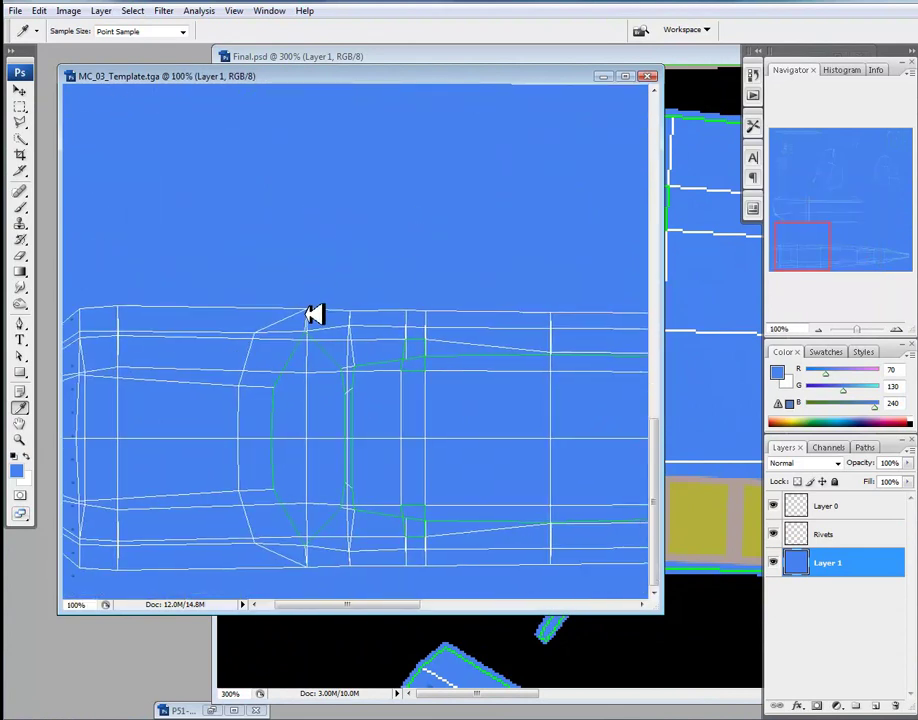
click(19, 323)
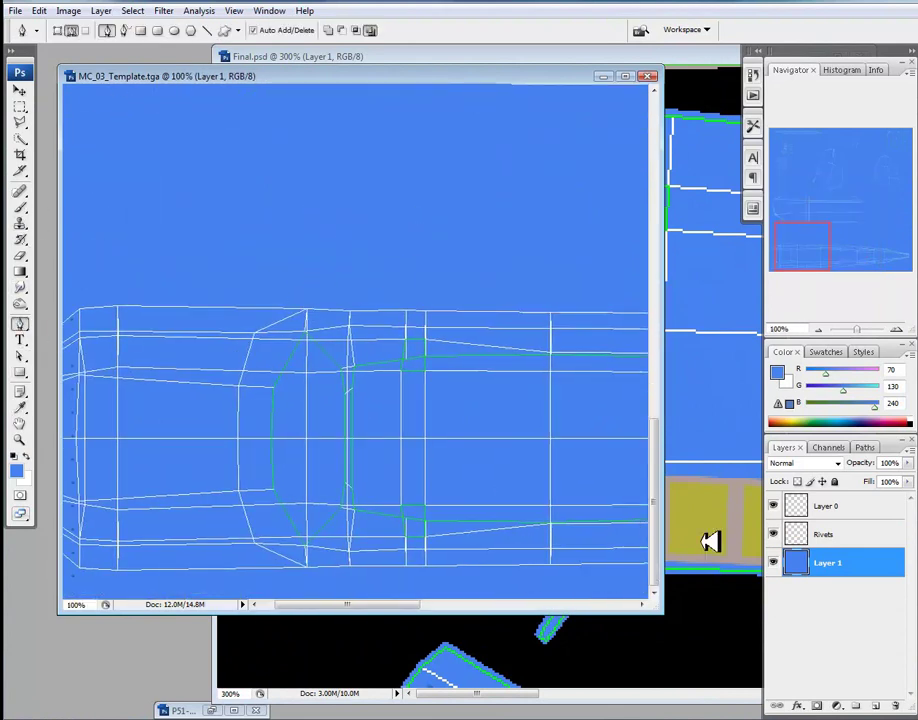
click(815, 533)
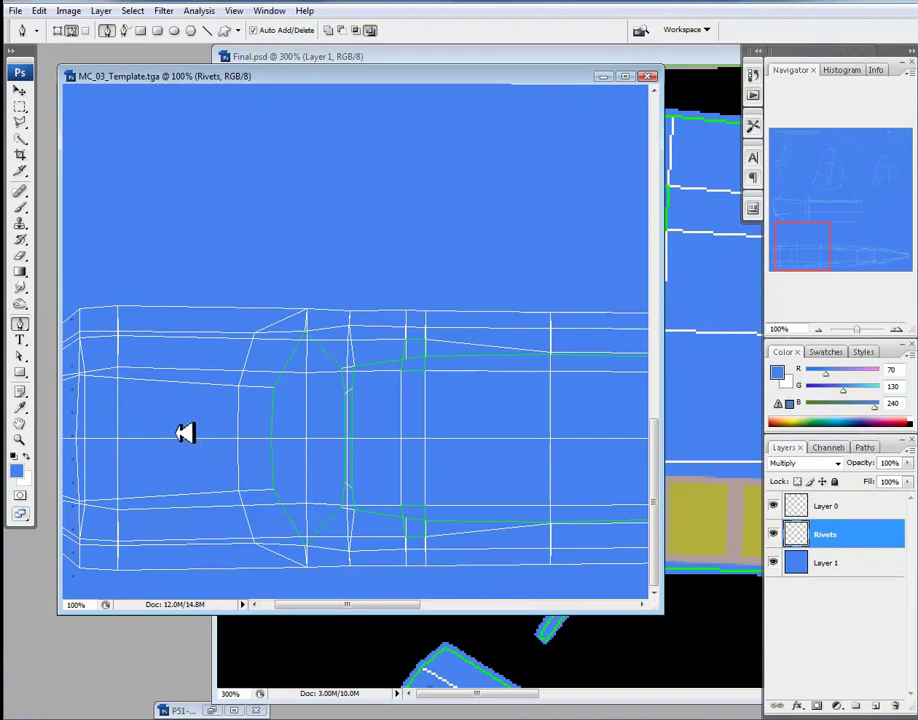
key(ctrl+z)
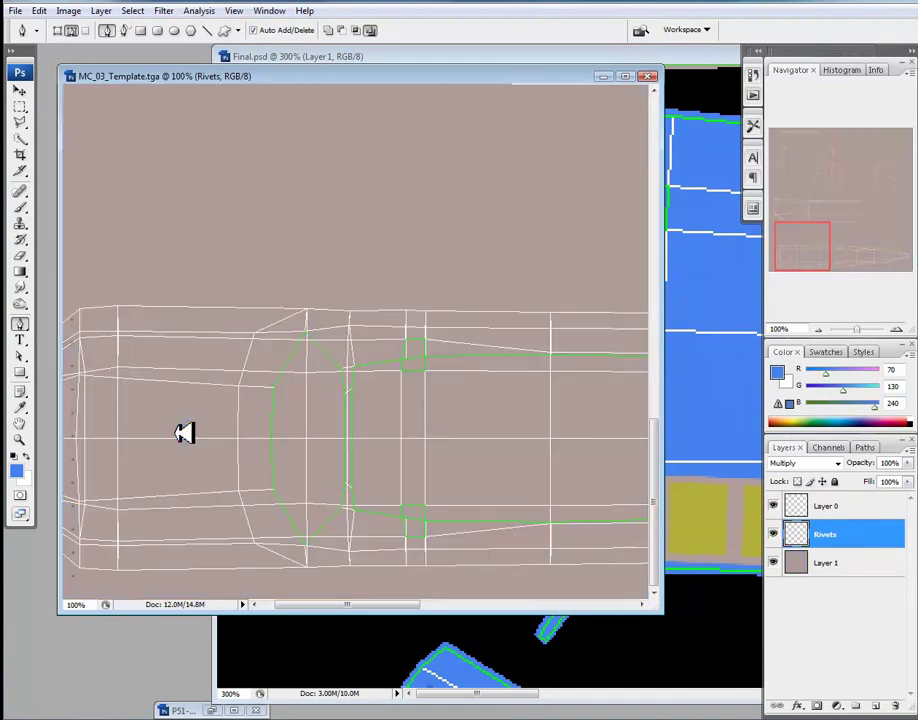
Step: Make the blue the background colour and sample the template's grey-brown (RGB 175, 157, 153) as the foreground colour
click(27, 456)
click(19, 407)
click(199, 473)
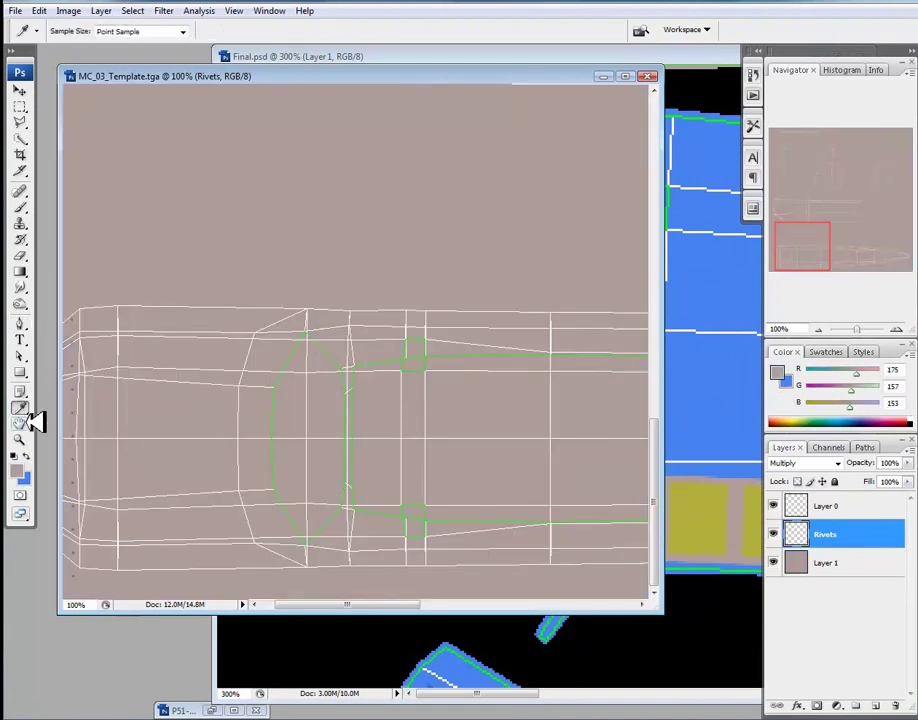
click(28, 322)
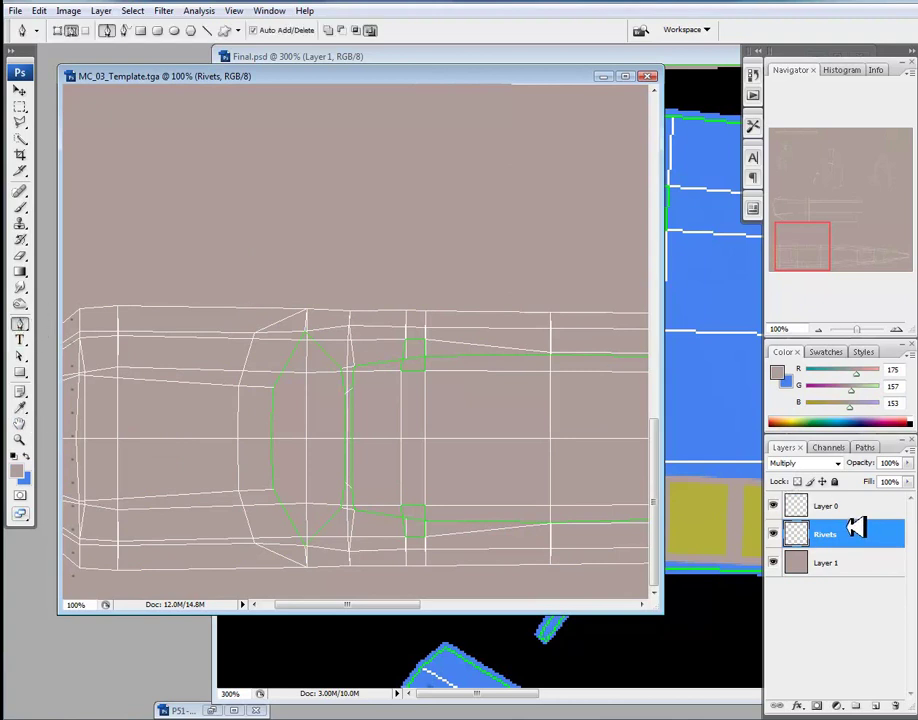
Step: On the Rivets layer, stroke a straight vertical brush path along the cross edge through the green cockpit outline's widest points, and delete the path
click(302, 301)
shift+click(304, 573)
right_click(311, 488)
click(348, 581)
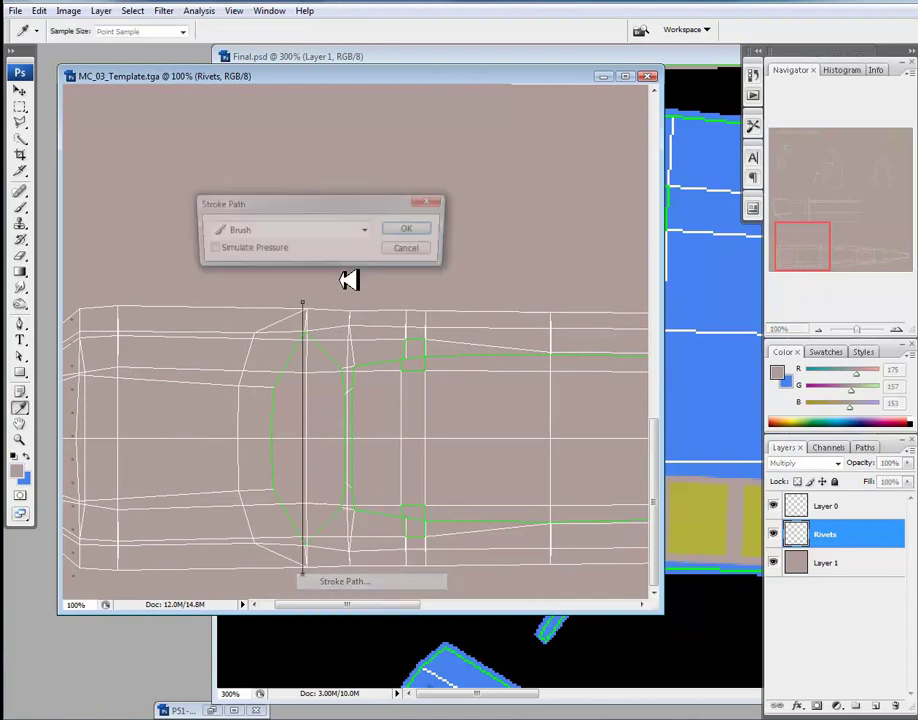
click(406, 228)
key(p)
right_click(293, 446)
click(336, 468)
Step: Fill Layer 1 with the blue background colour and hide the wireframe Layer 0
click(850, 562)
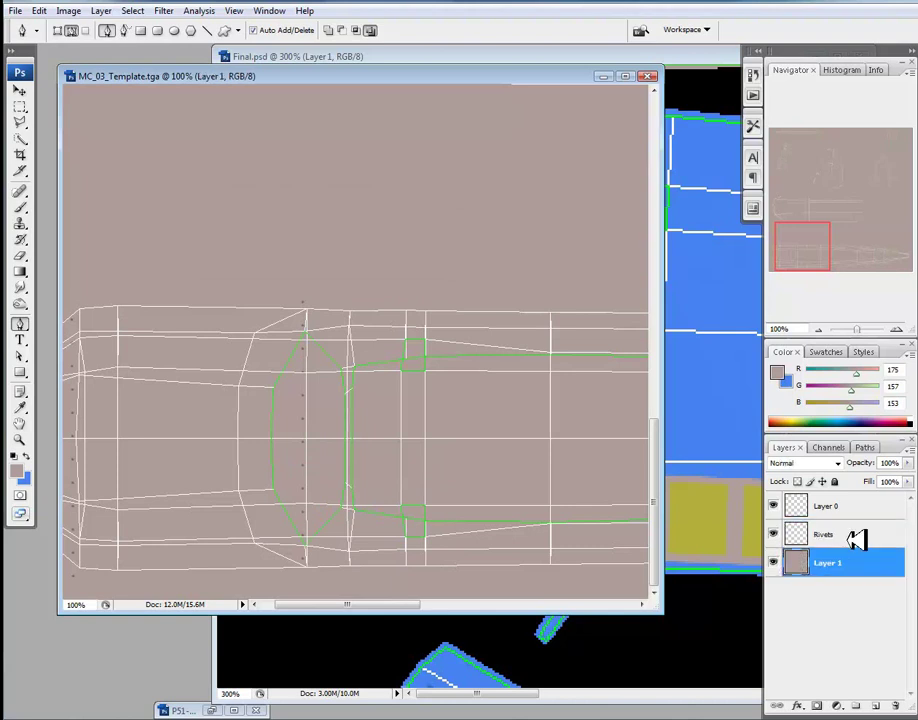
key(ctrl+BackSpace)
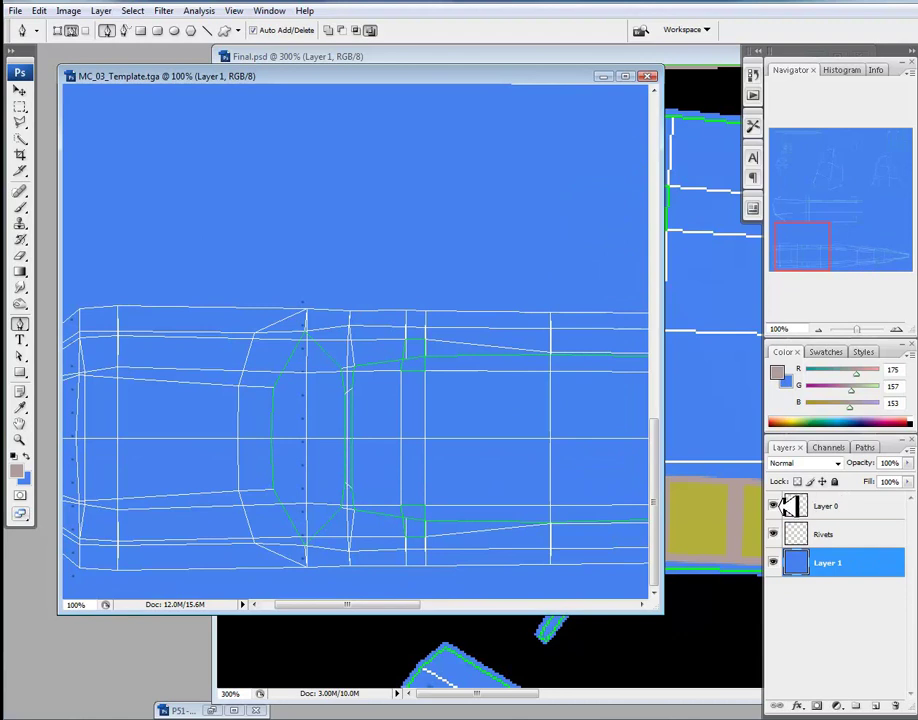
click(775, 506)
key(ctrl+minus)
key(ctrl+minus)
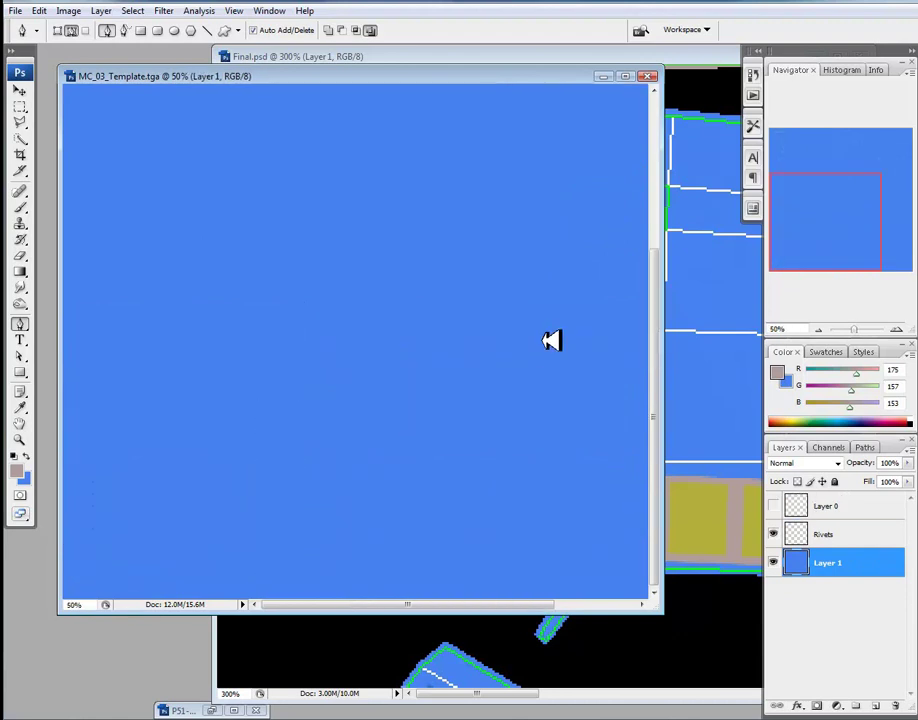
Step: Save a Targa copy of the texture as MC_03_Diffuse.tga in the Plane_ folder at 24 bits/pixel
click(15, 9)
click(78, 190)
click(262, 376)
click(262, 548)
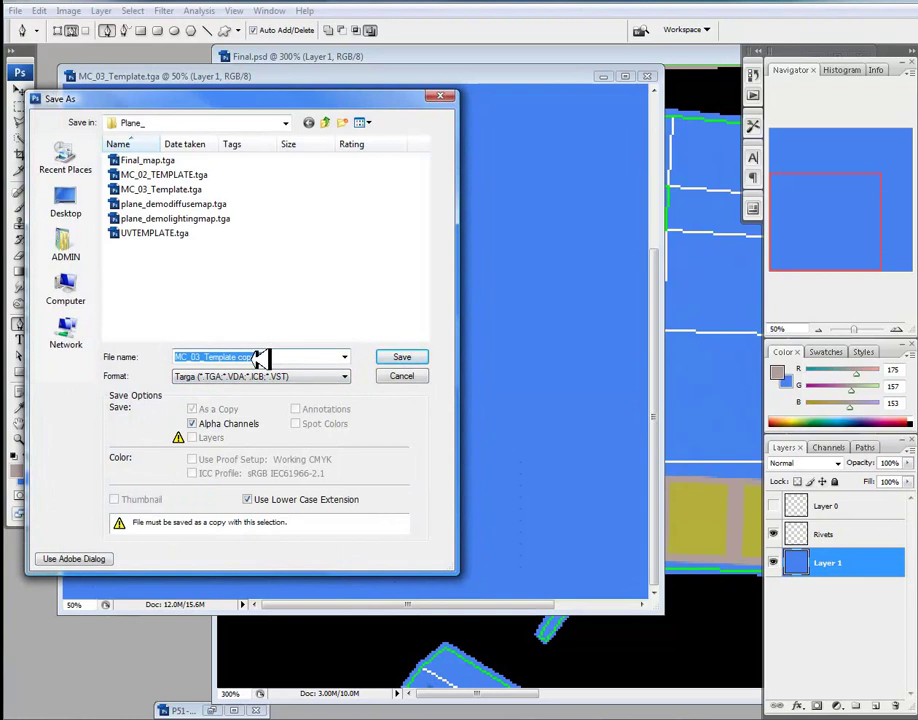
drag(262, 357, 204, 360)
key(Return)
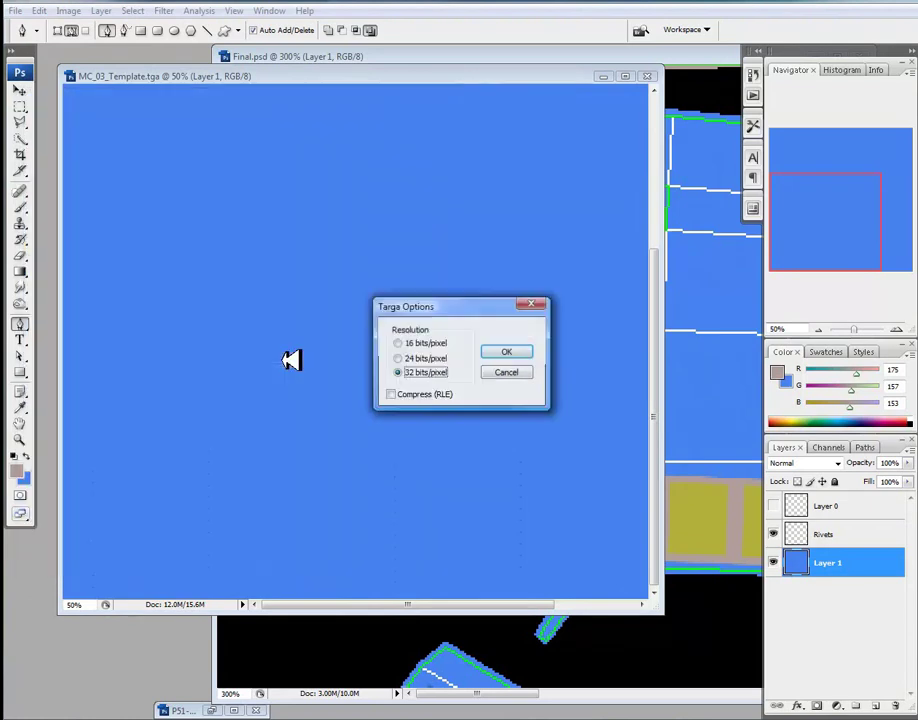
click(432, 358)
click(507, 353)
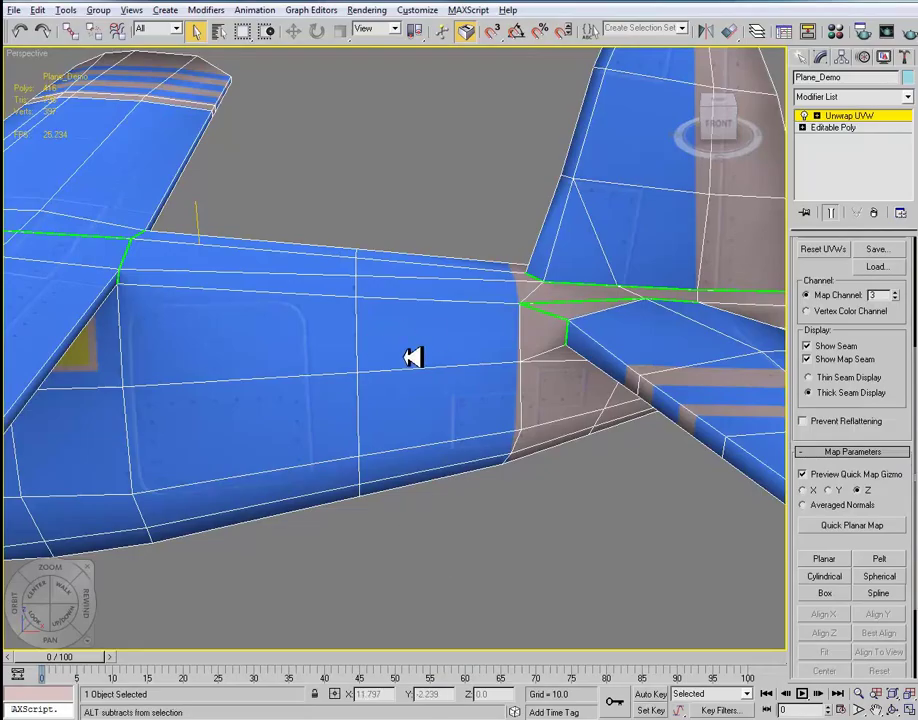
Step: In 3ds Max, view the whole plane and open Render To Texture and the Material Editor
alt+middle_drag(410, 357, 537, 352)
key(0)
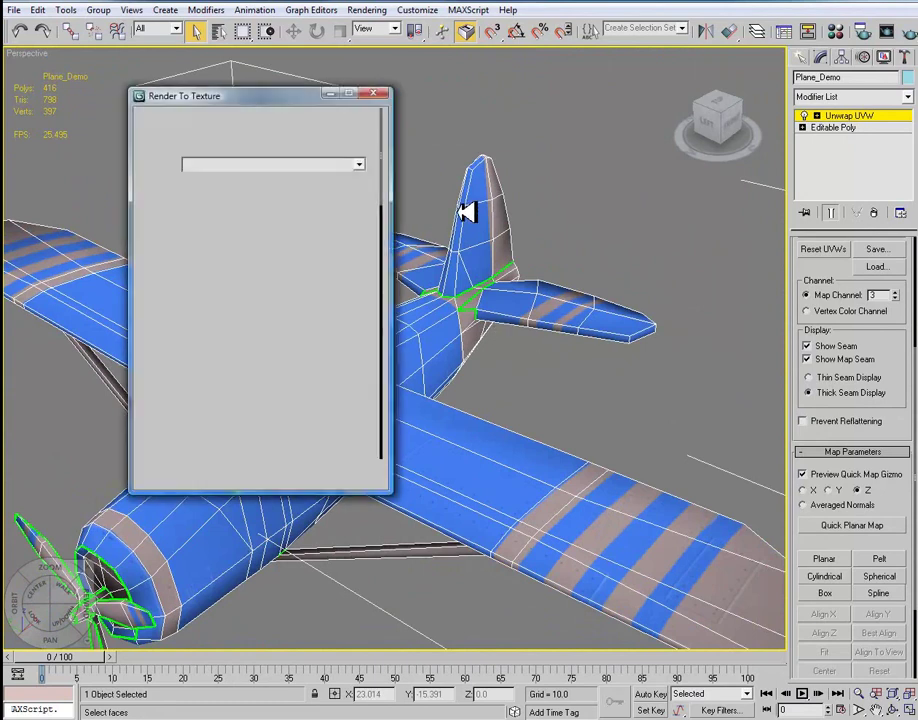
click(842, 31)
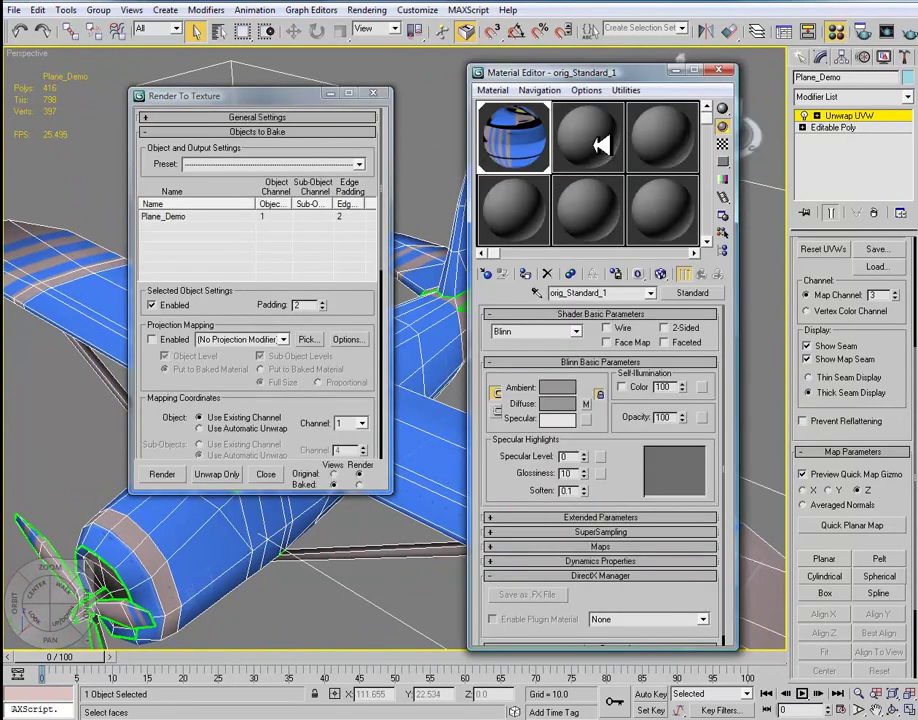
Step: Load MC_03_Diffuse.tga from D:\Work\Plane_ as the second material's diffuse bitmap on map channel 3, and assign the material to Plane_Demo
click(587, 401)
double_click(316, 38)
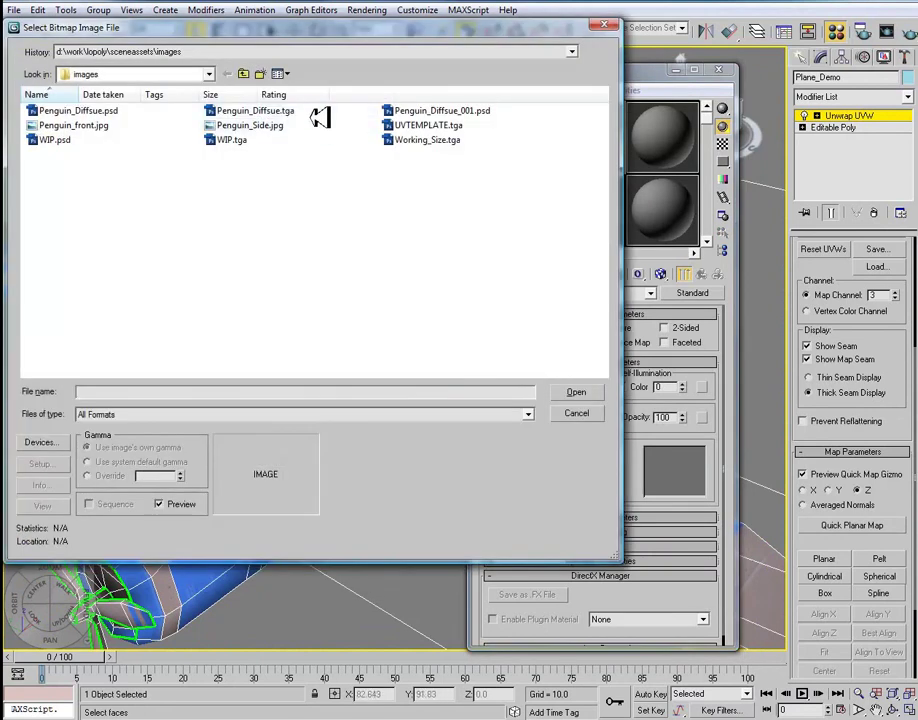
click(268, 413)
click(230, 106)
click(212, 74)
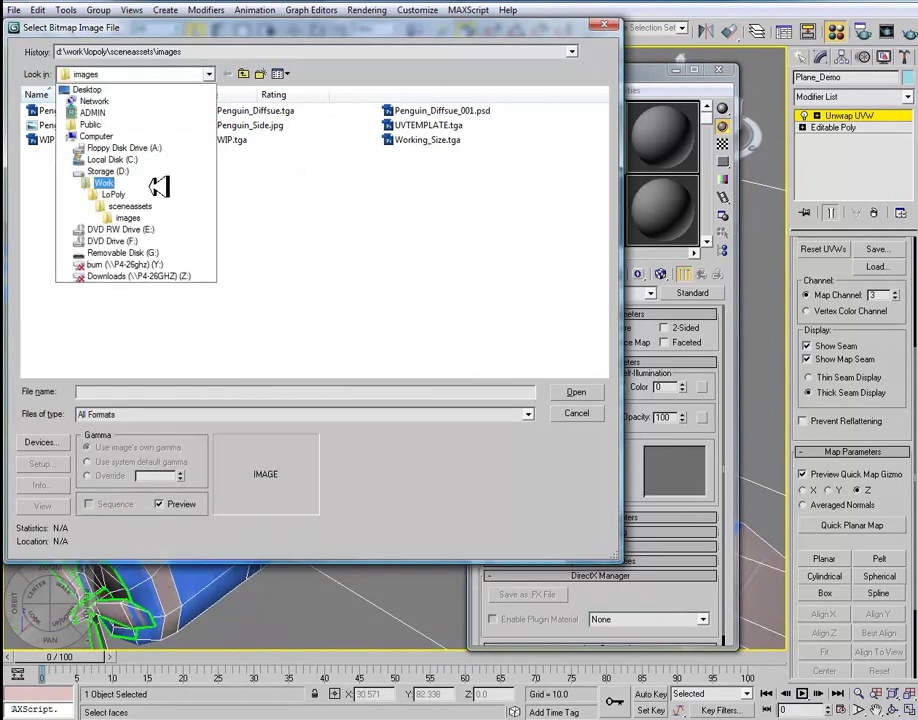
click(146, 180)
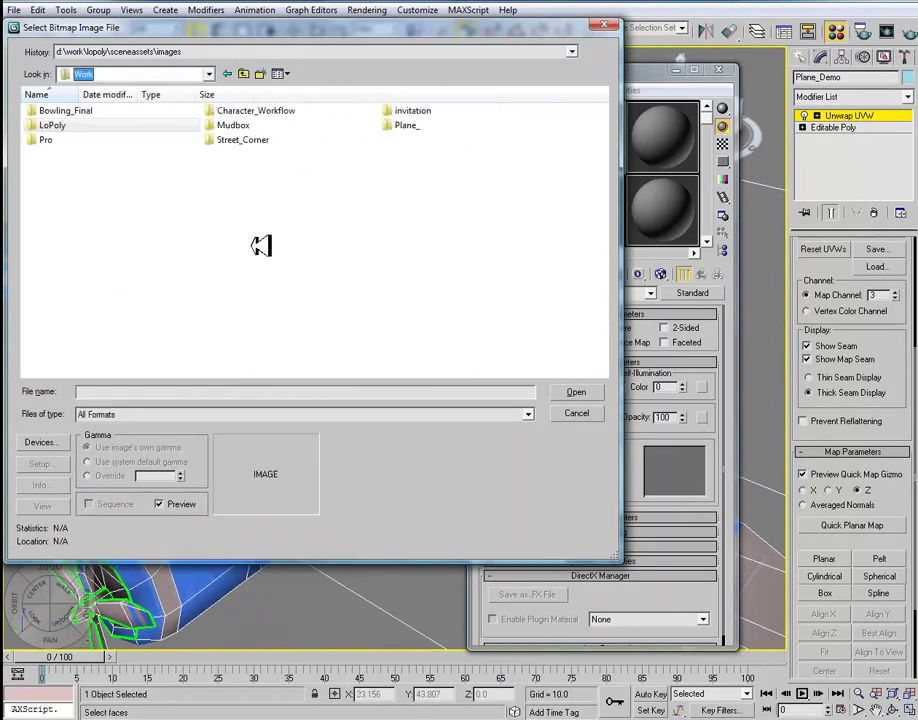
double_click(401, 127)
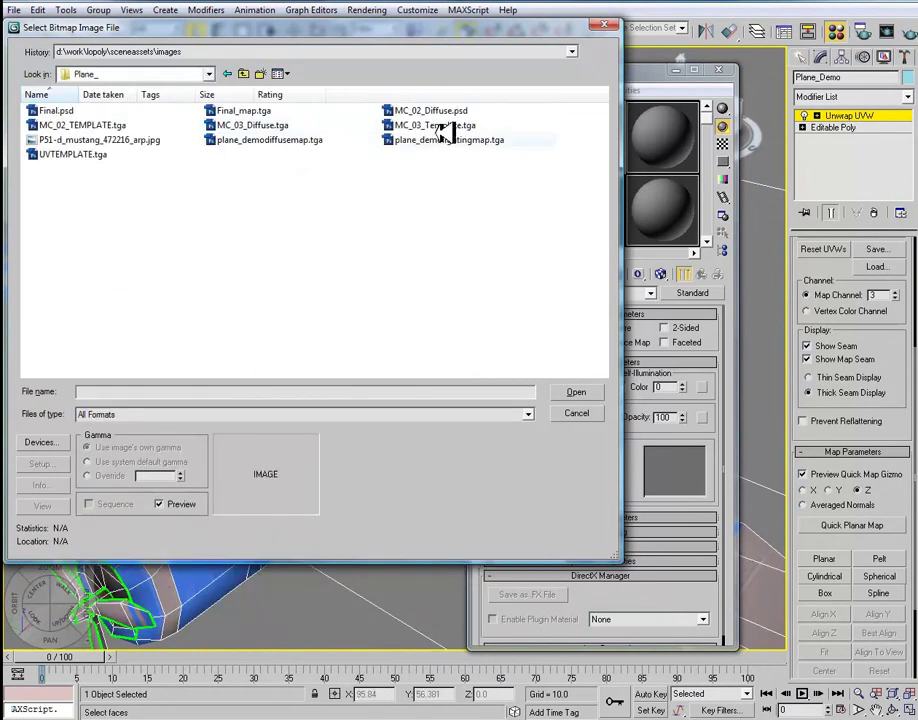
click(247, 128)
click(580, 391)
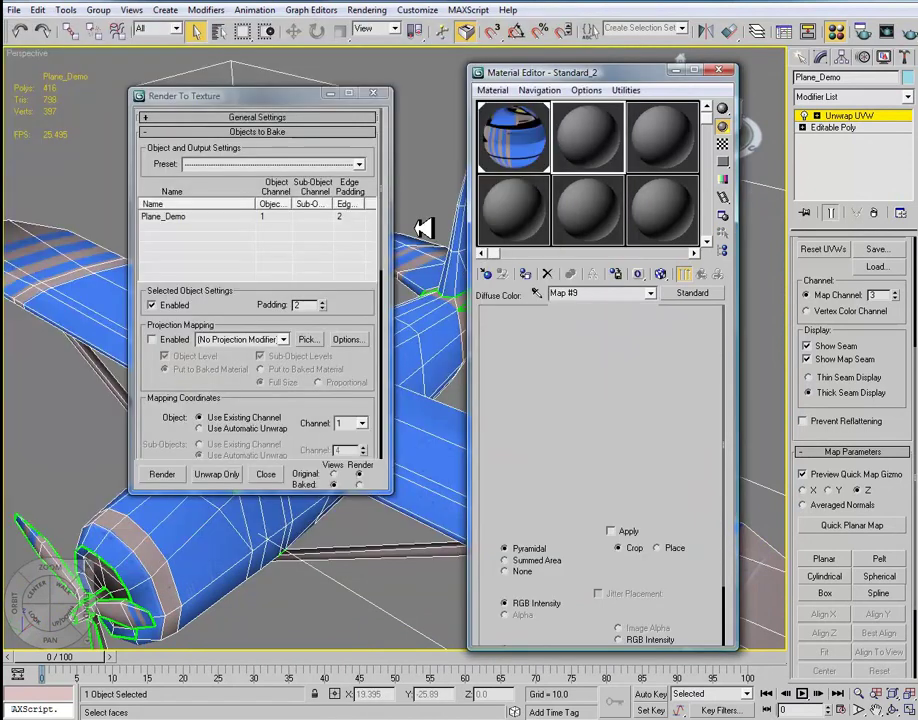
click(530, 273)
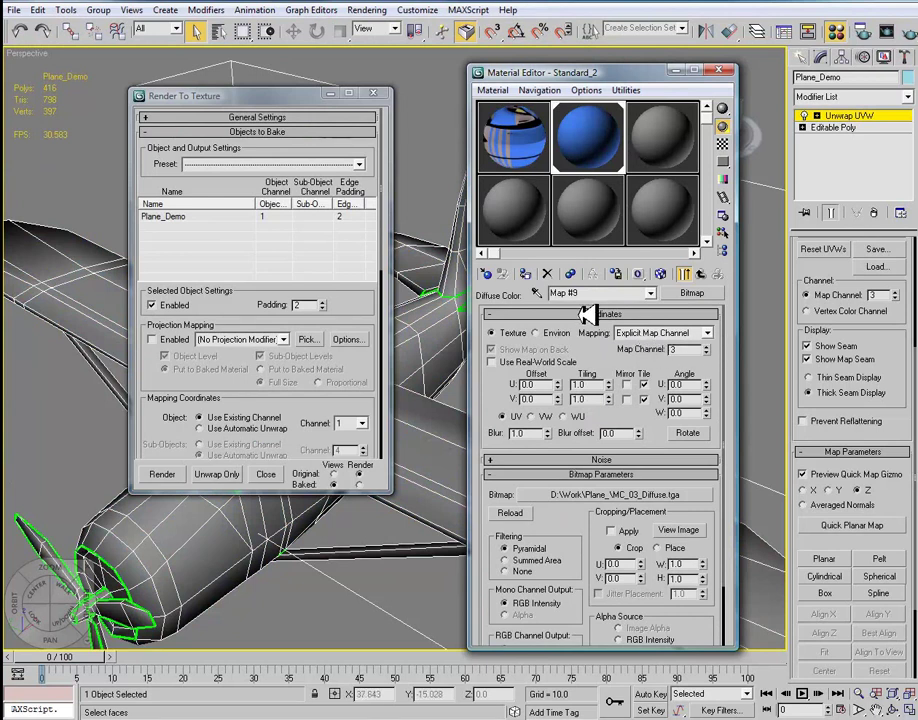
Step: Show the MC_03_Diffuse map on the plane in the viewport and inspect the fuselage, tail and wings
click(660, 273)
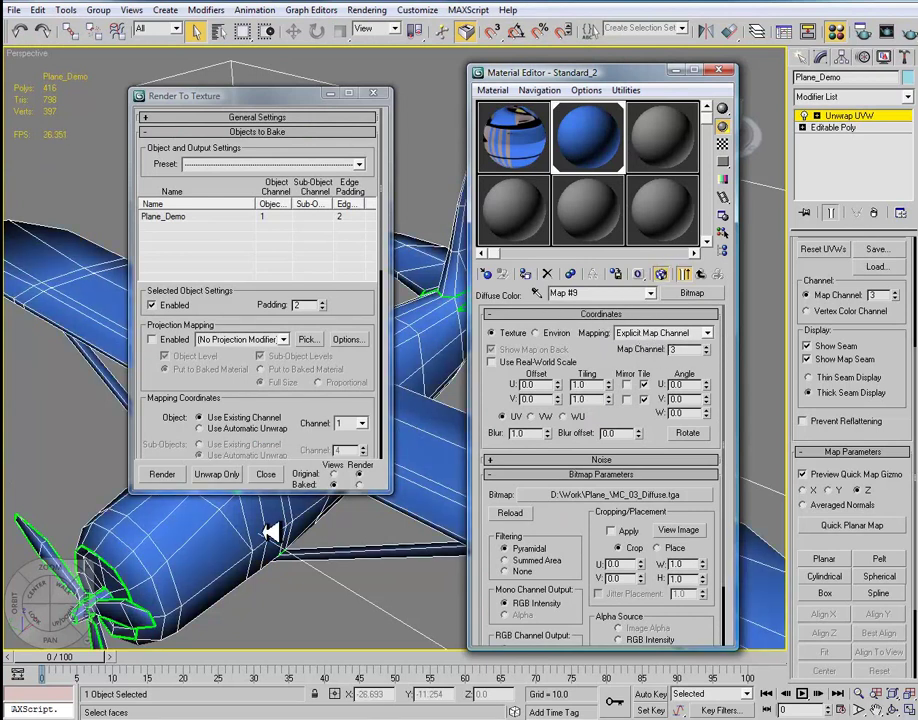
alt+middle_drag(201, 558, 293, 558)
alt+middle_drag(333, 525, 348, 675)
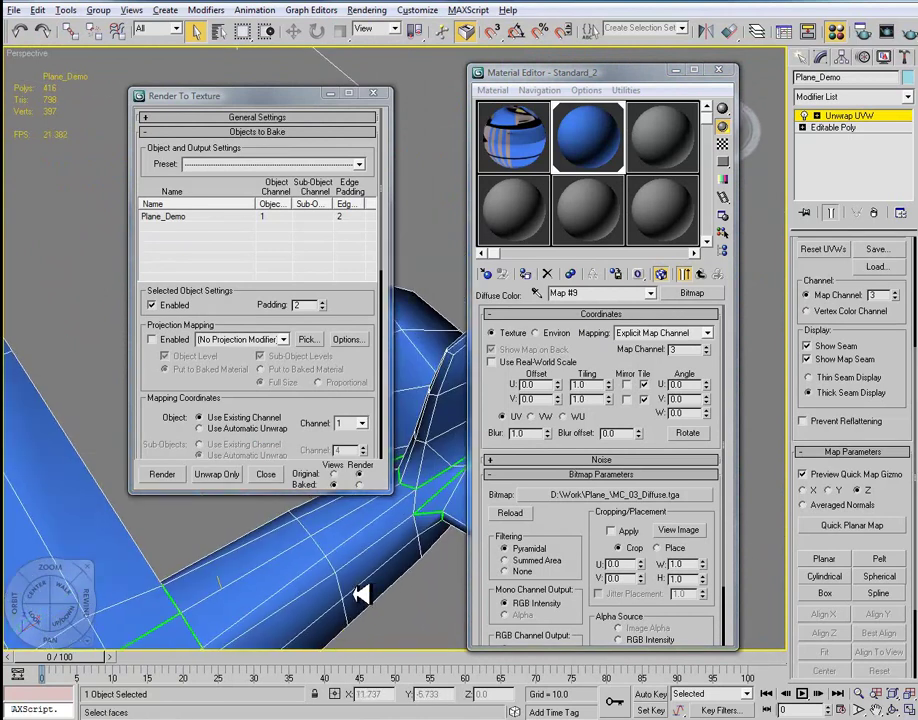
alt+middle_drag(356, 592, 352, 506)
click(345, 92)
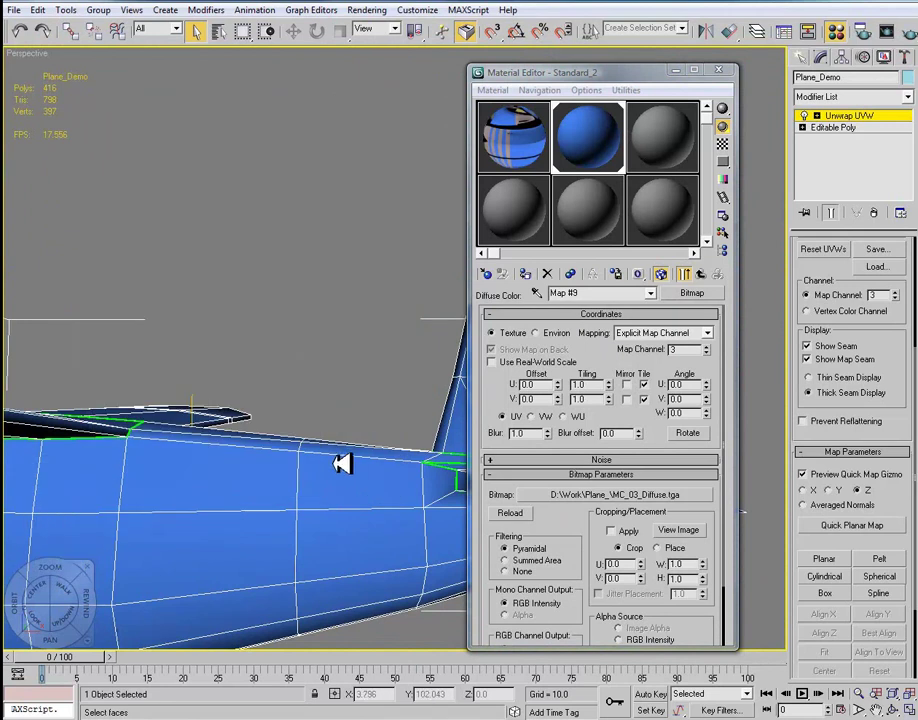
middle_drag(344, 463, 375, 436)
key(F4)
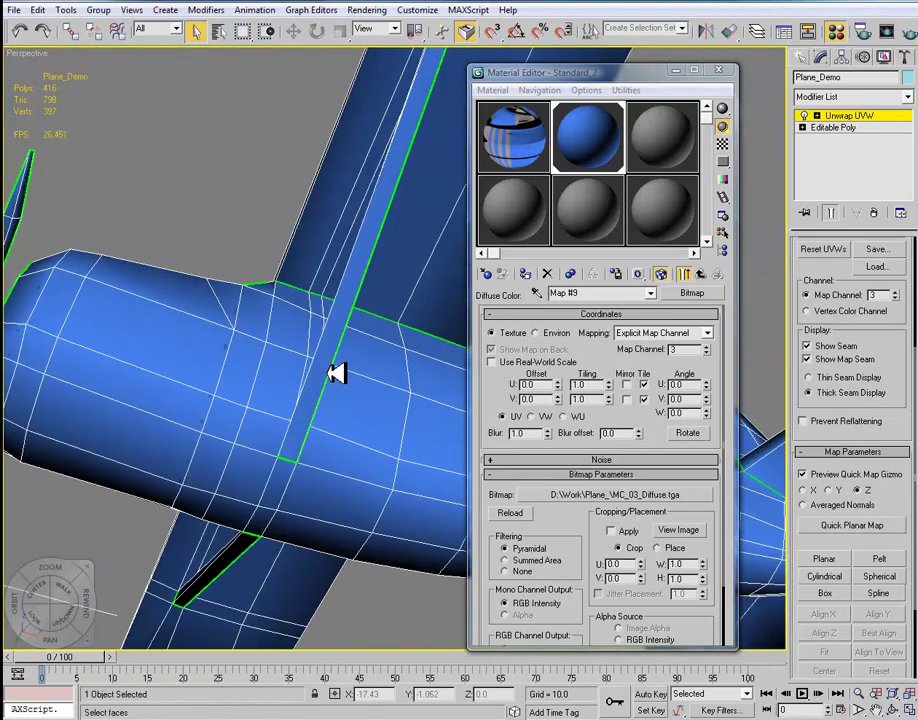
alt+middle_drag(358, 395, 343, 419)
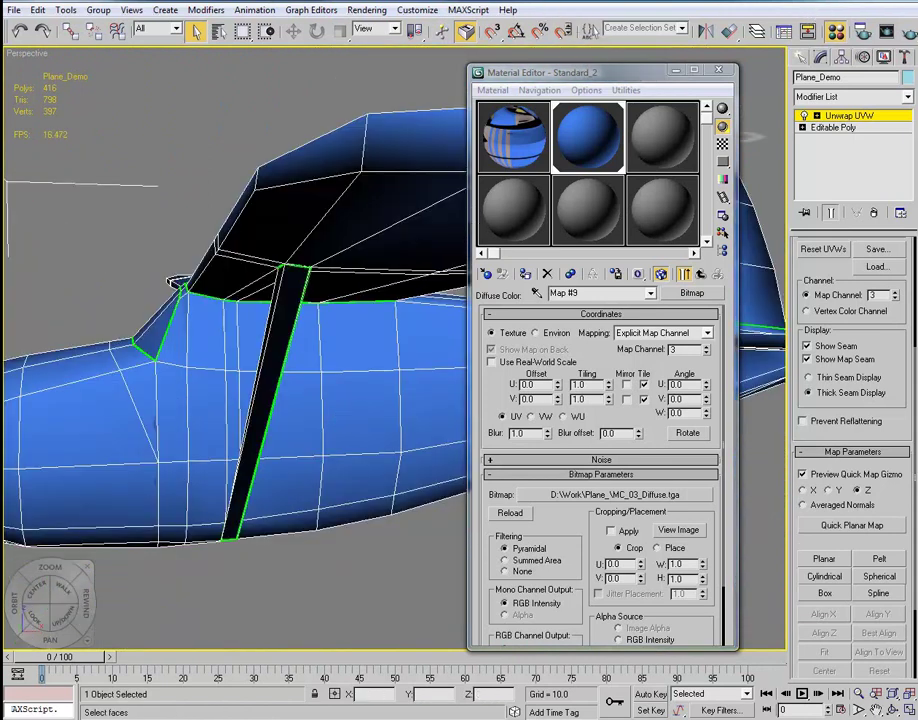
Step: Bring back Render To Texture for Plane_Demo and delete its existing output element
click(379, 11)
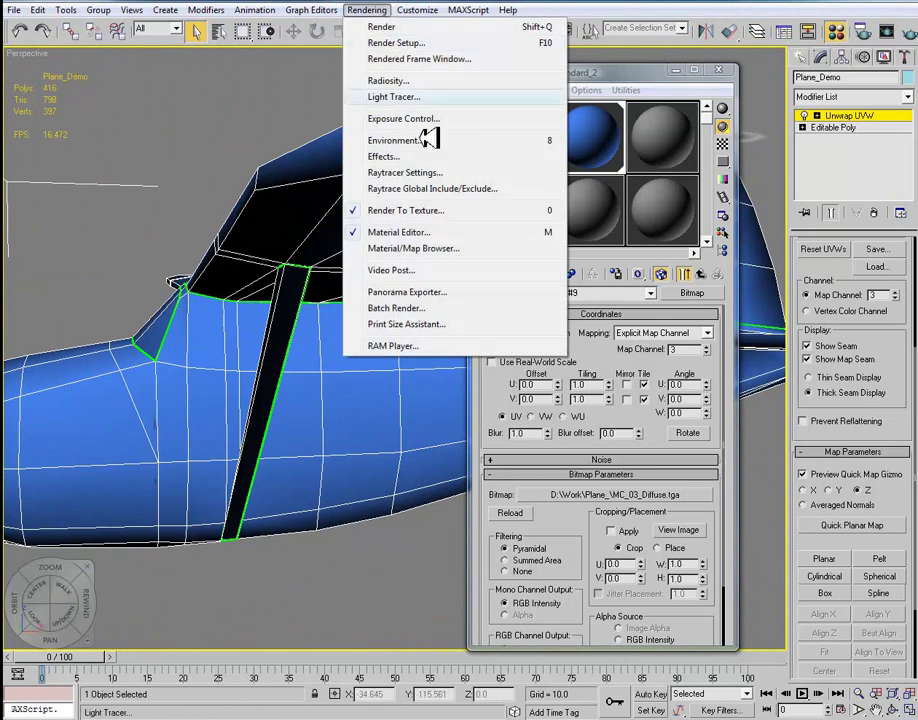
click(268, 180)
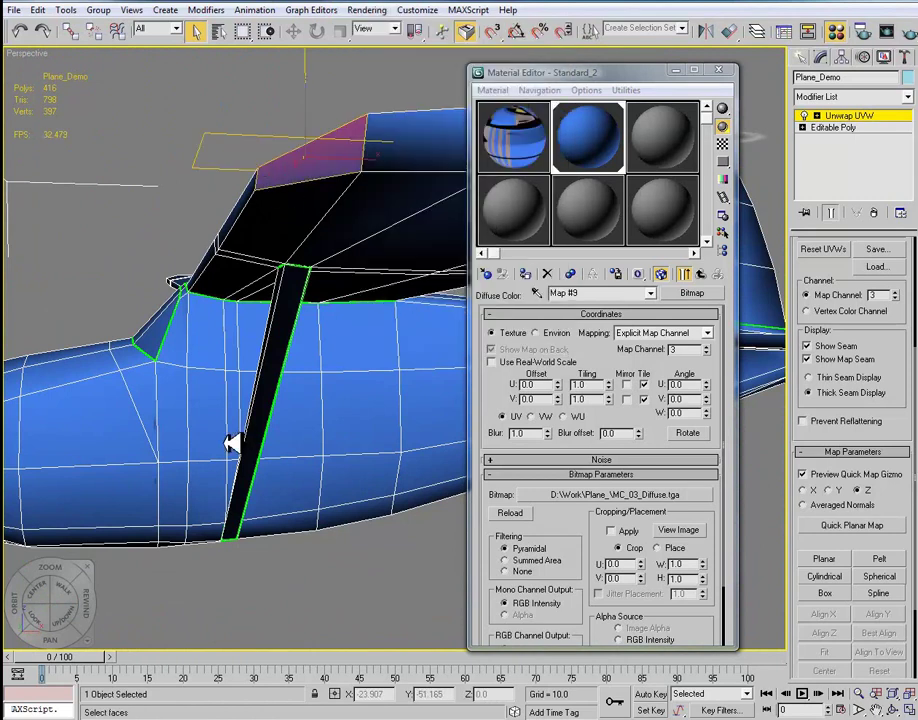
scroll(246, 438, down, 3)
key(0)
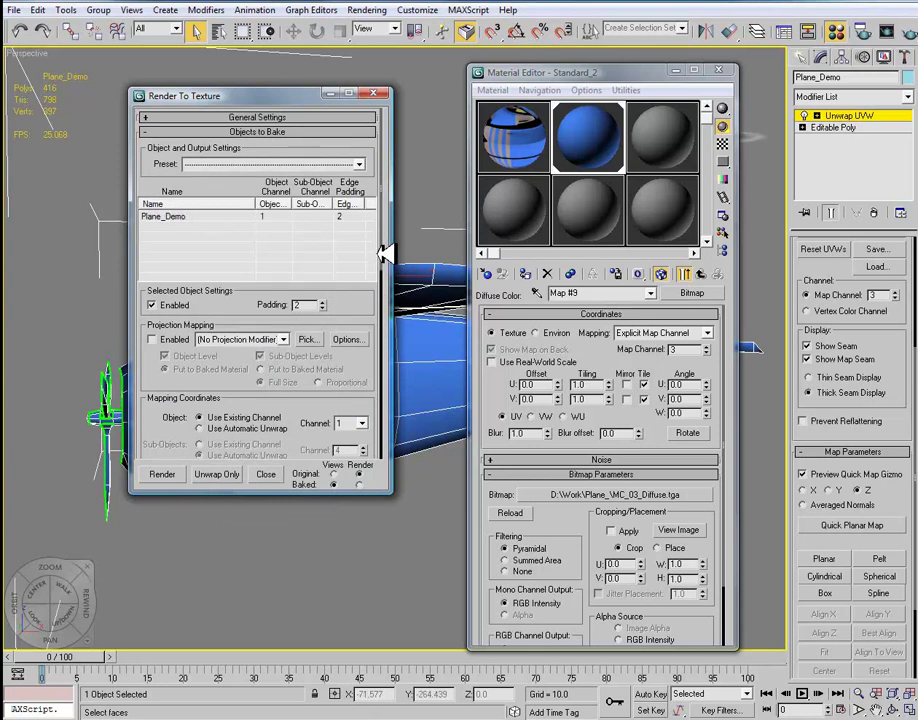
scroll(380, 254, down, 2)
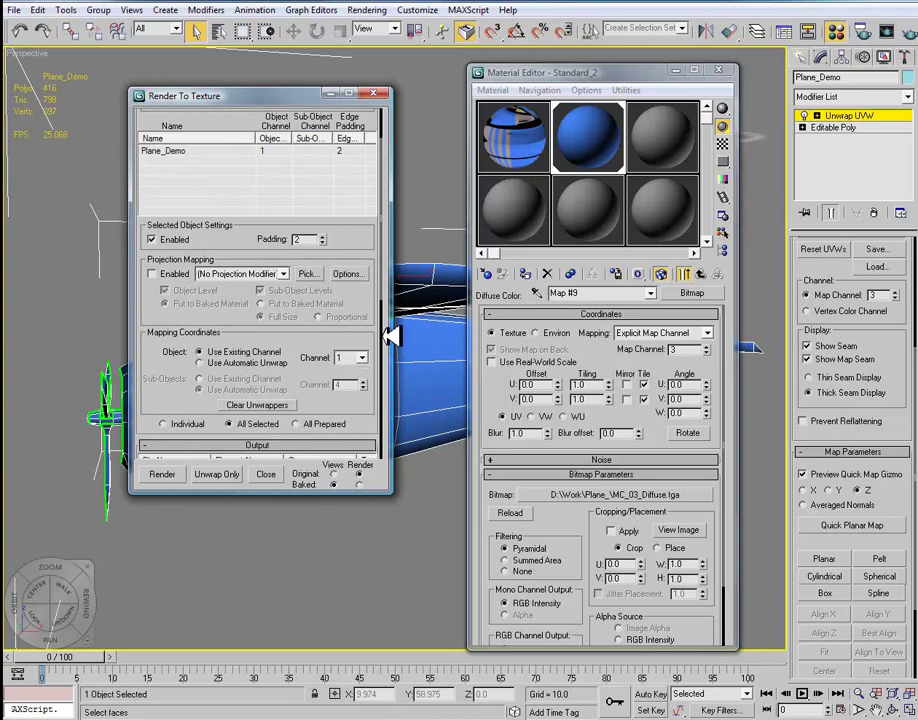
scroll(390, 288, down, 5)
click(230, 298)
click(312, 372)
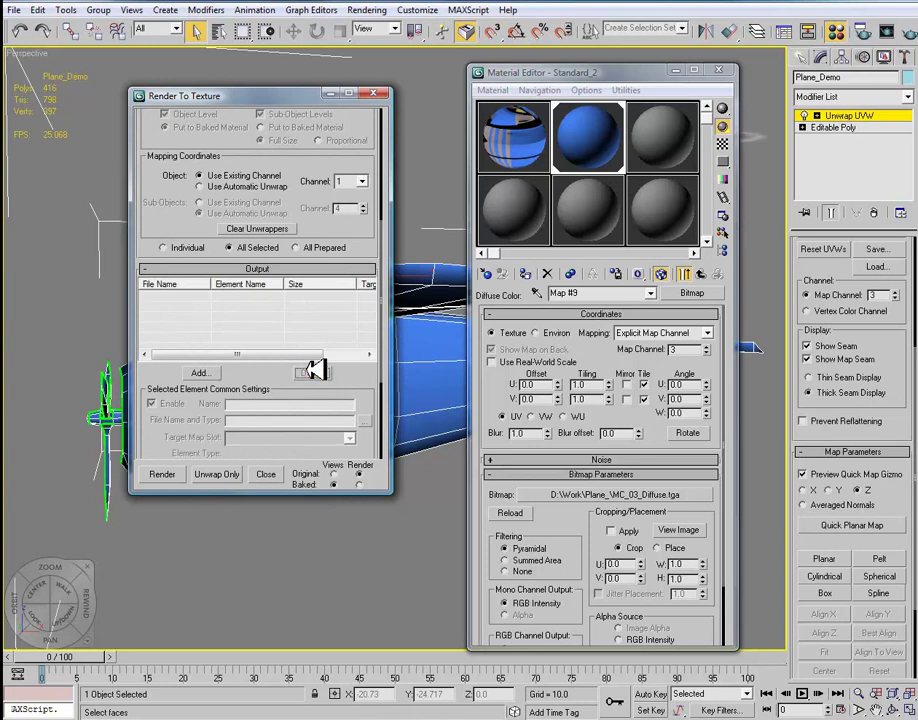
Step: Add a DiffuseMap element to the bake output of Plane_Demo
click(200, 372)
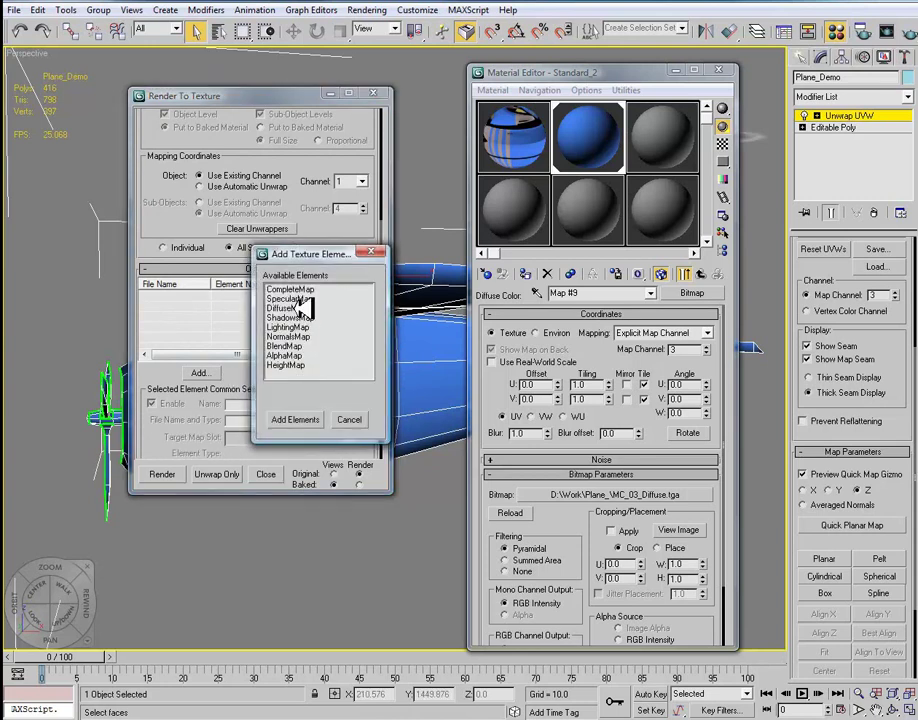
click(300, 309)
click(300, 419)
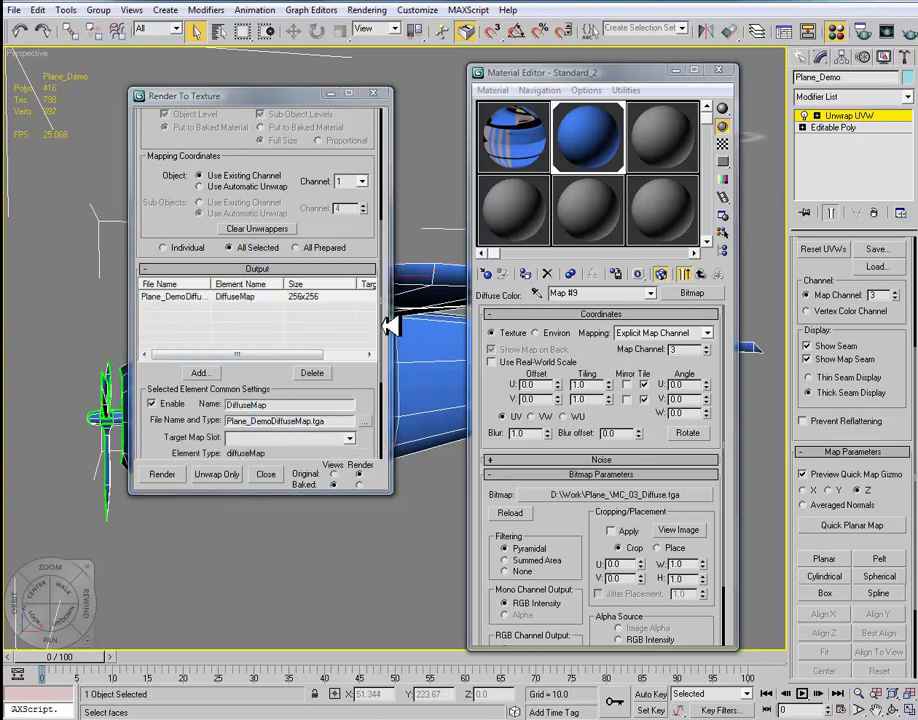
Step: Set the DiffuseMap output file to Plane_PROJ_MC3.tga in D:\Work\Plane_, as a compressed 32 bits-per-pixel Targa
scroll(211, 322, down, 3)
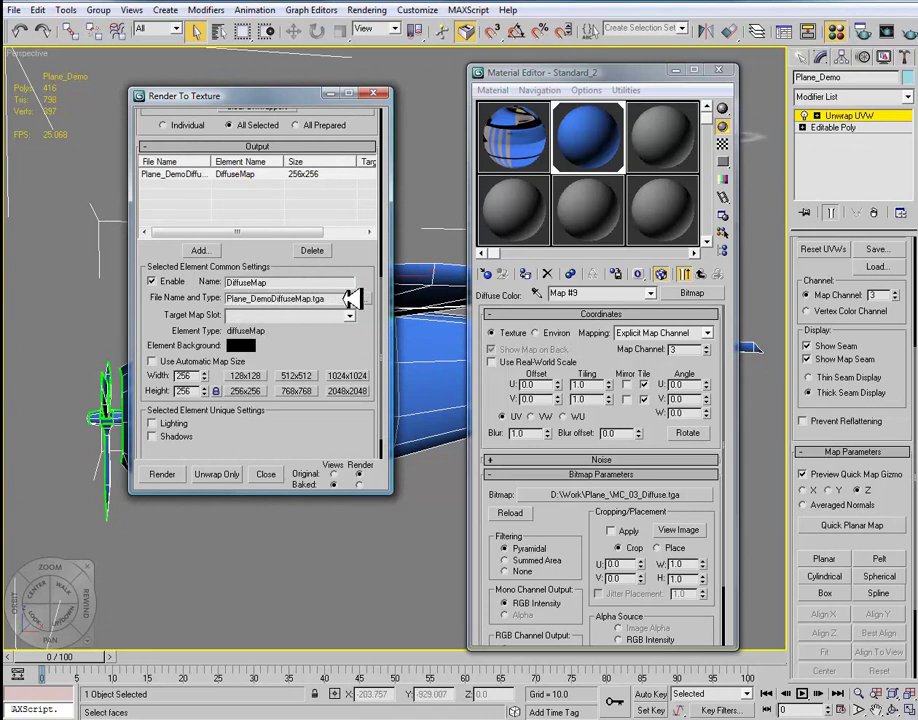
click(365, 299)
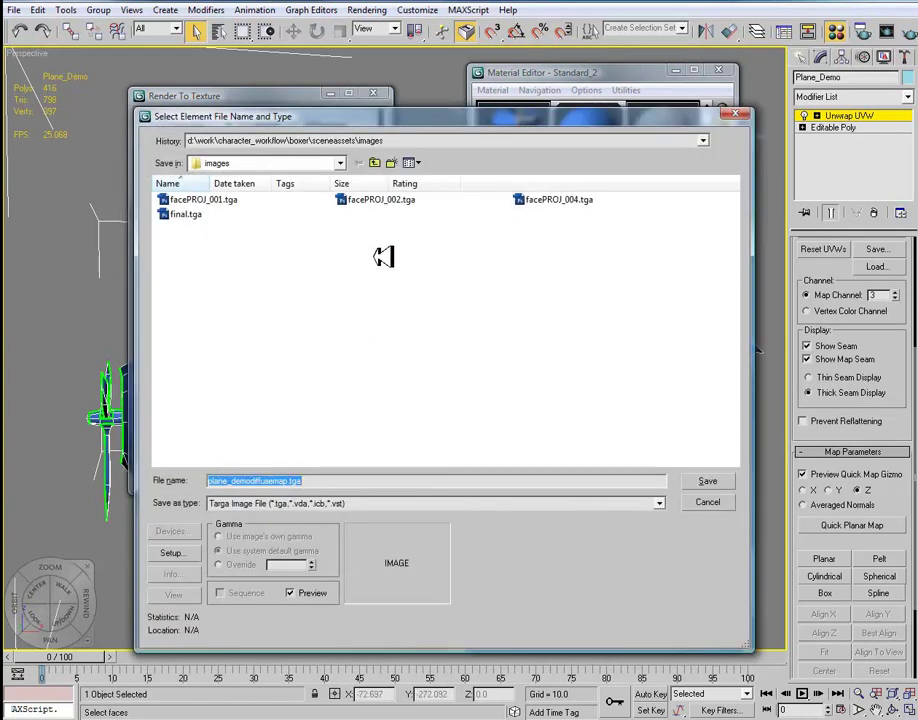
click(342, 162)
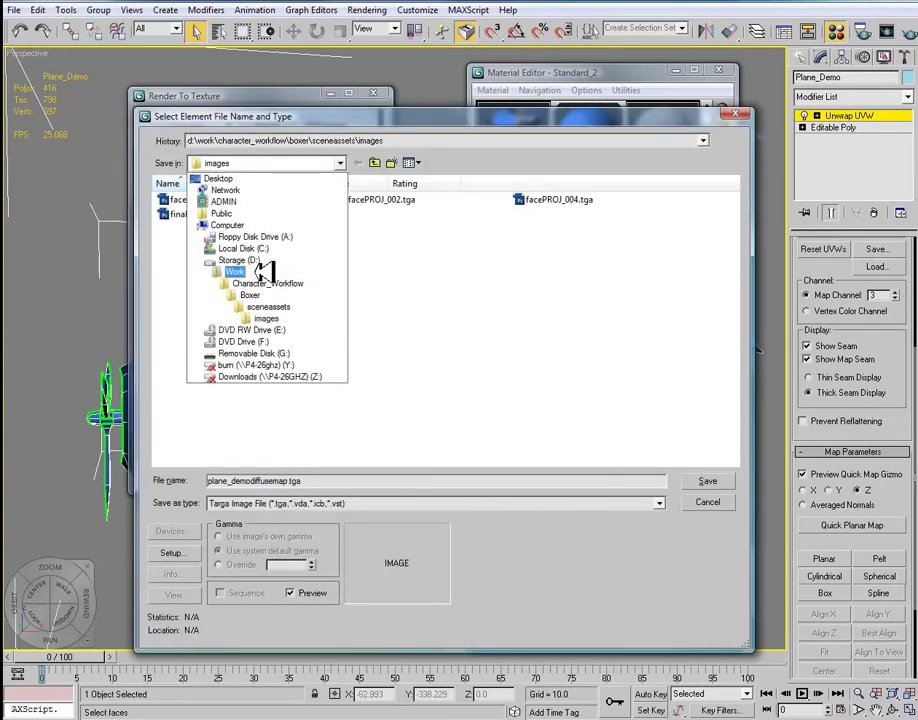
click(285, 269)
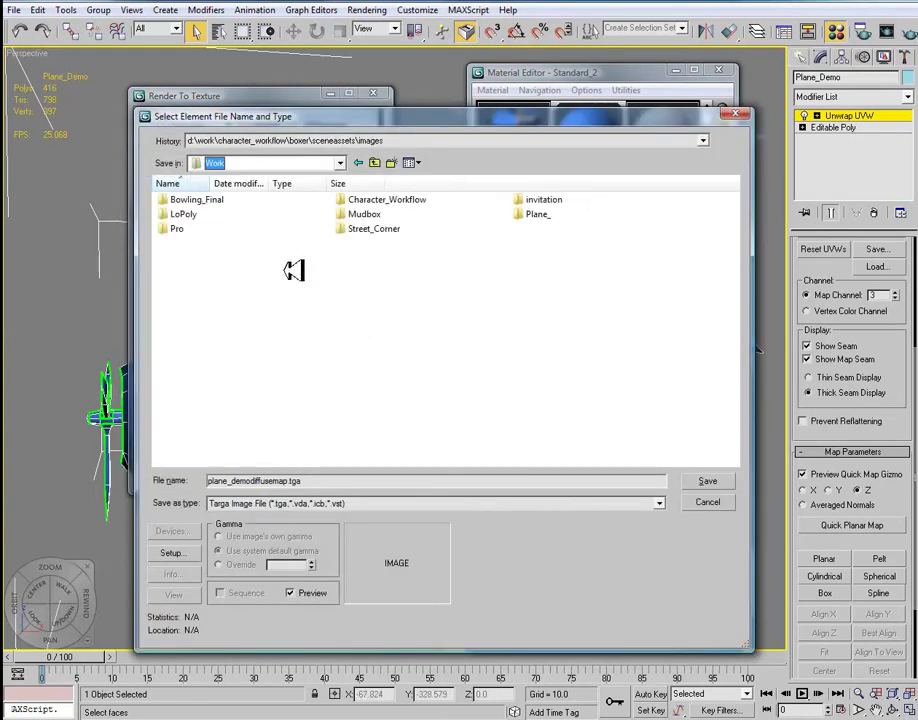
double_click(537, 214)
drag(296, 480, 202, 483)
key(BackSpace)
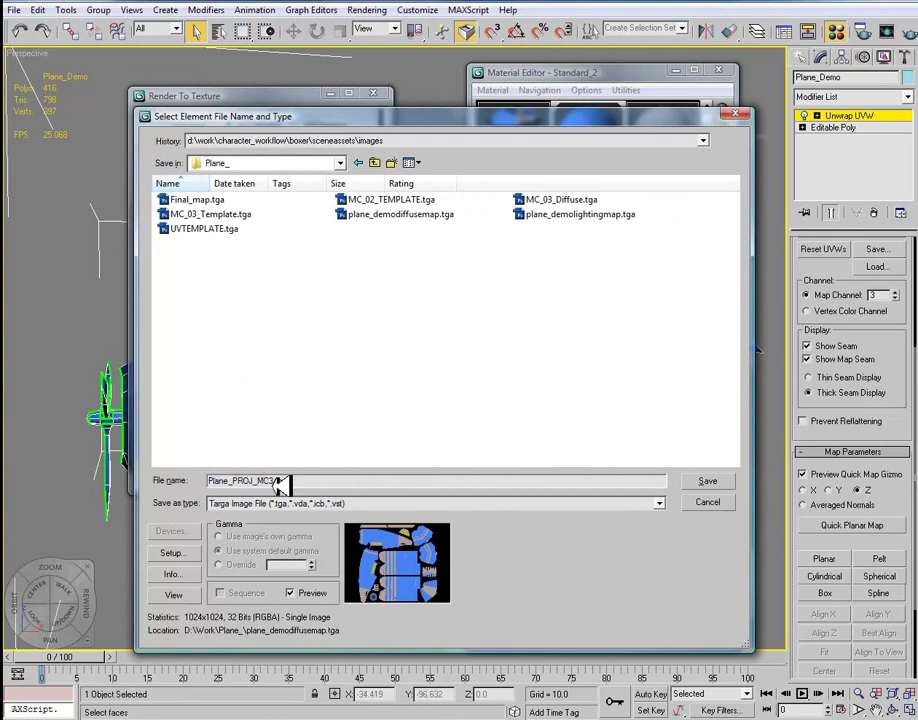
click(710, 481)
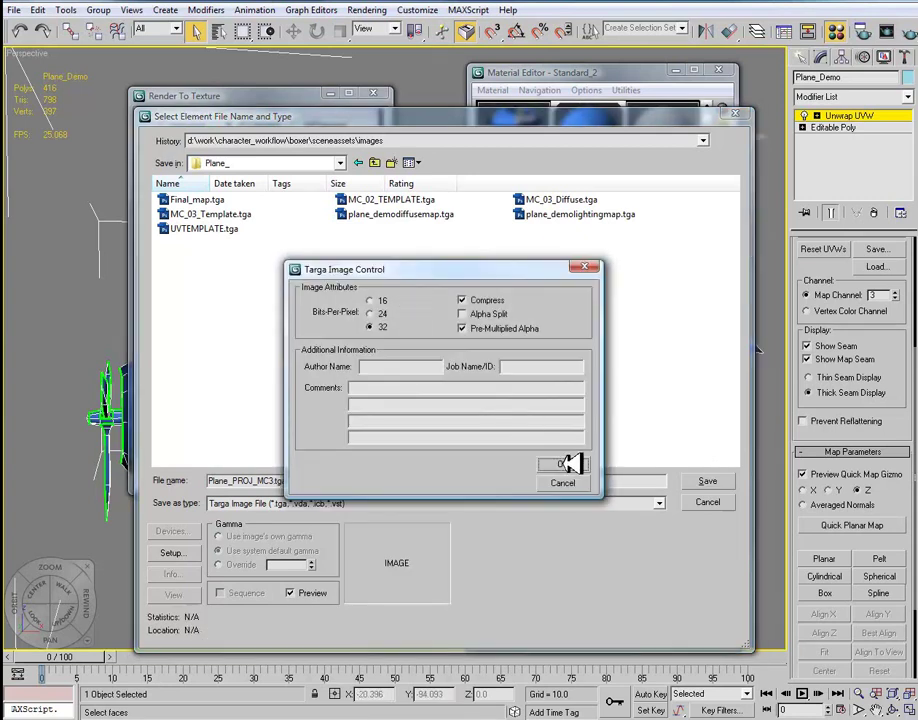
click(563, 463)
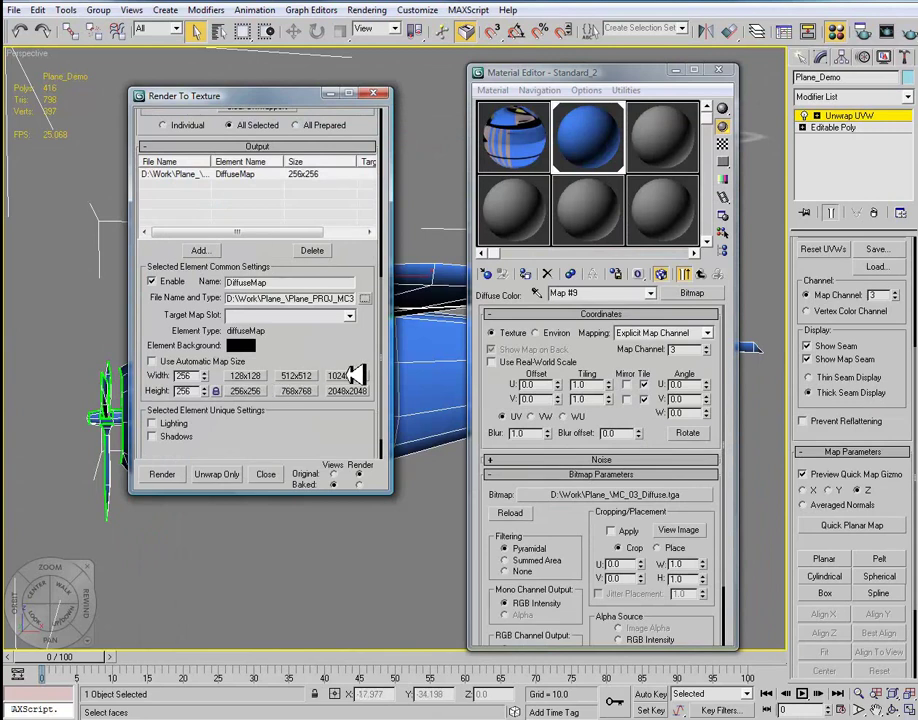
Step: Bake the diffuse map at 1024x1024 without a target map slot, and close the rendered frame, Material Editor and Render To Texture
click(354, 376)
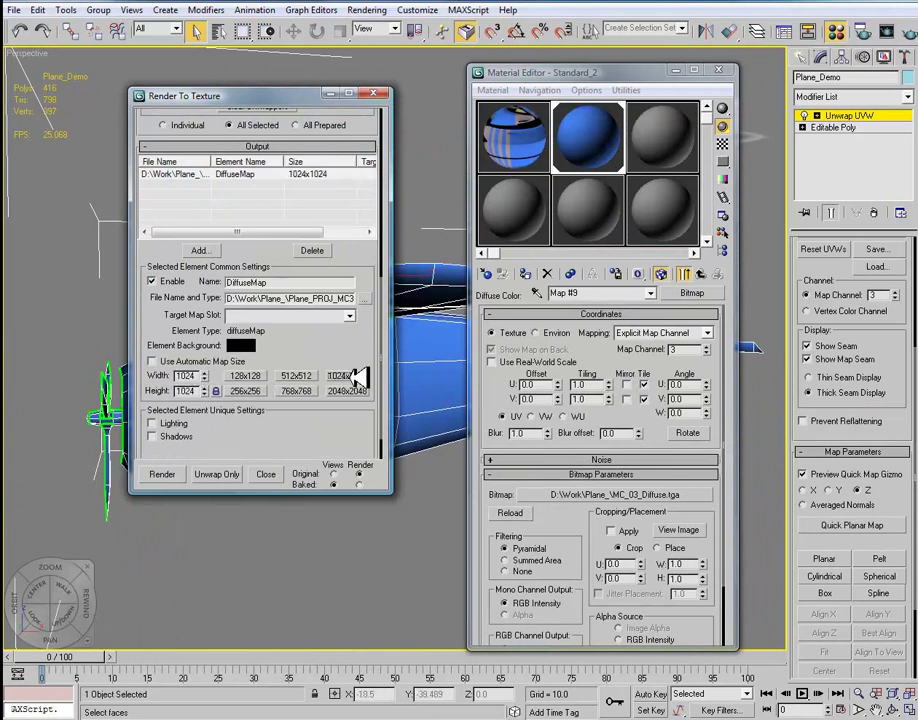
click(162, 474)
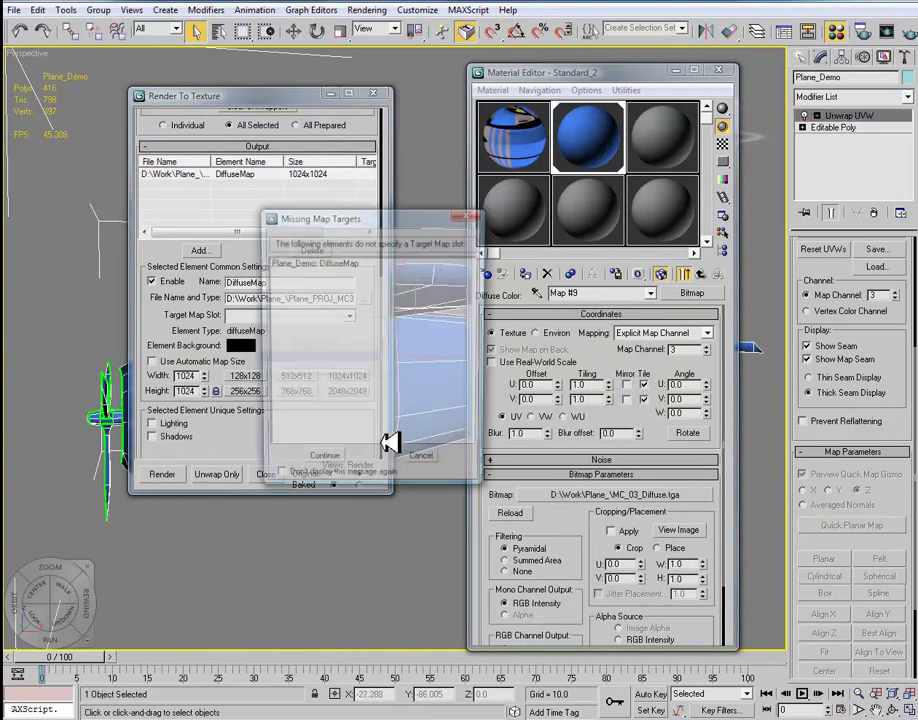
click(322, 461)
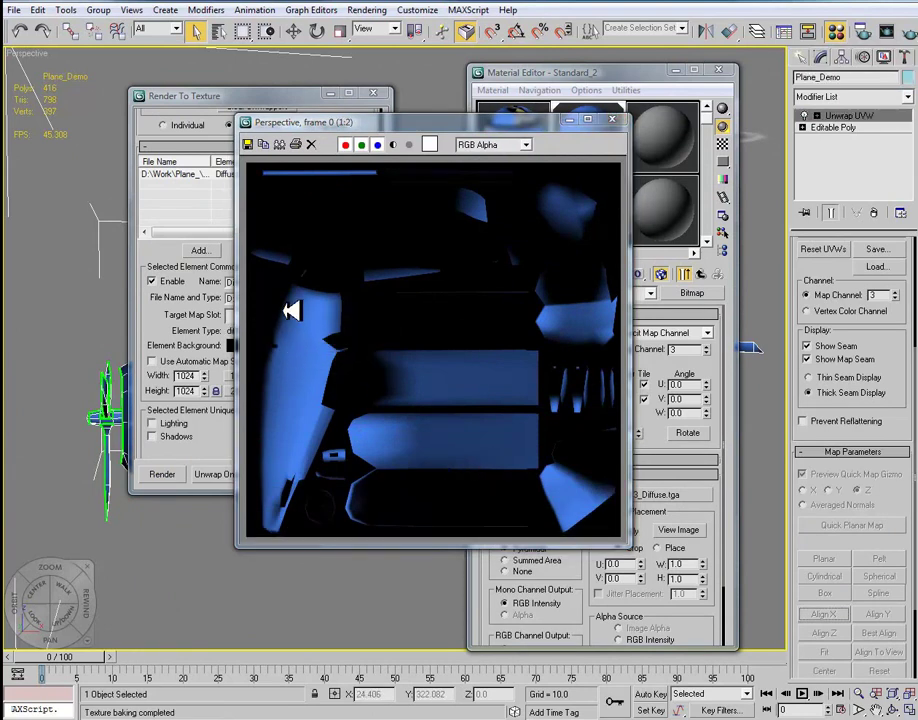
click(617, 119)
drag(466, 82, 424, 107)
click(373, 93)
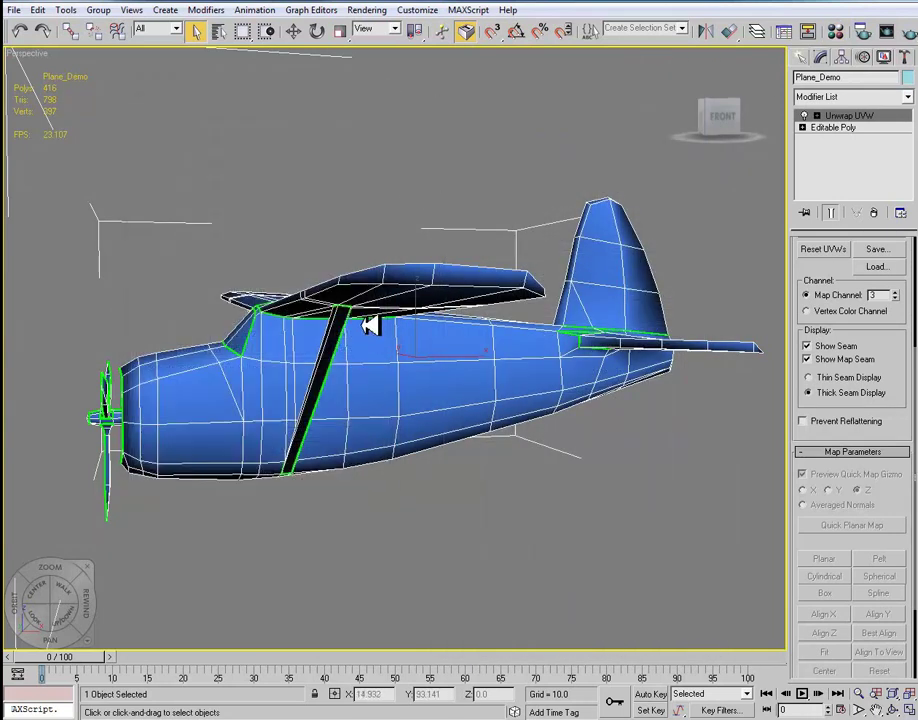
Step: In Photoshop, save the layered MC_03_Template document as MC_03_Template.psd in the Plane_ folder and close it
click(132, 716)
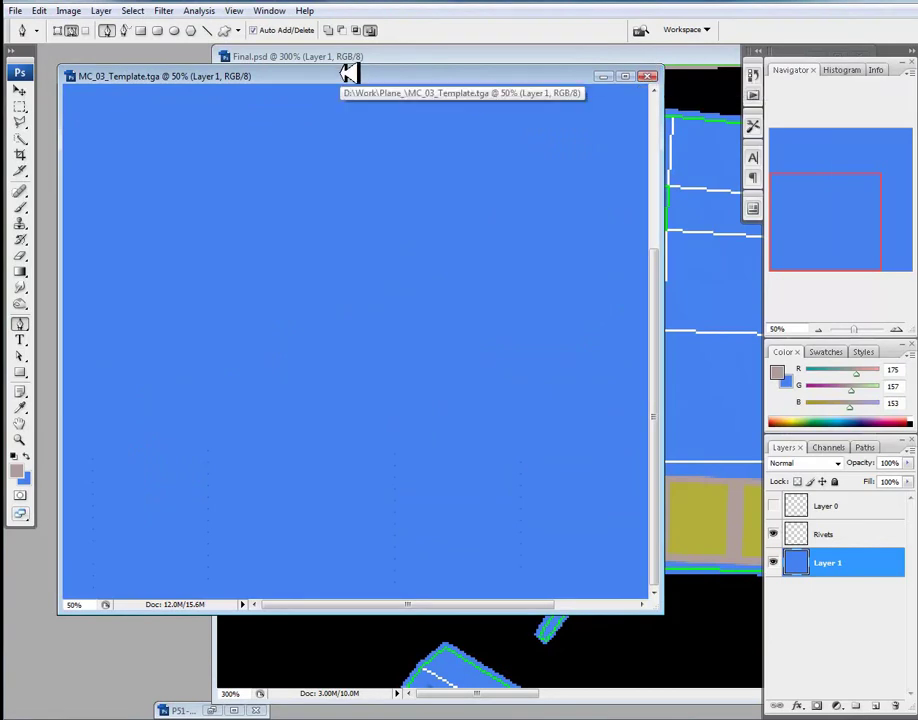
click(15, 10)
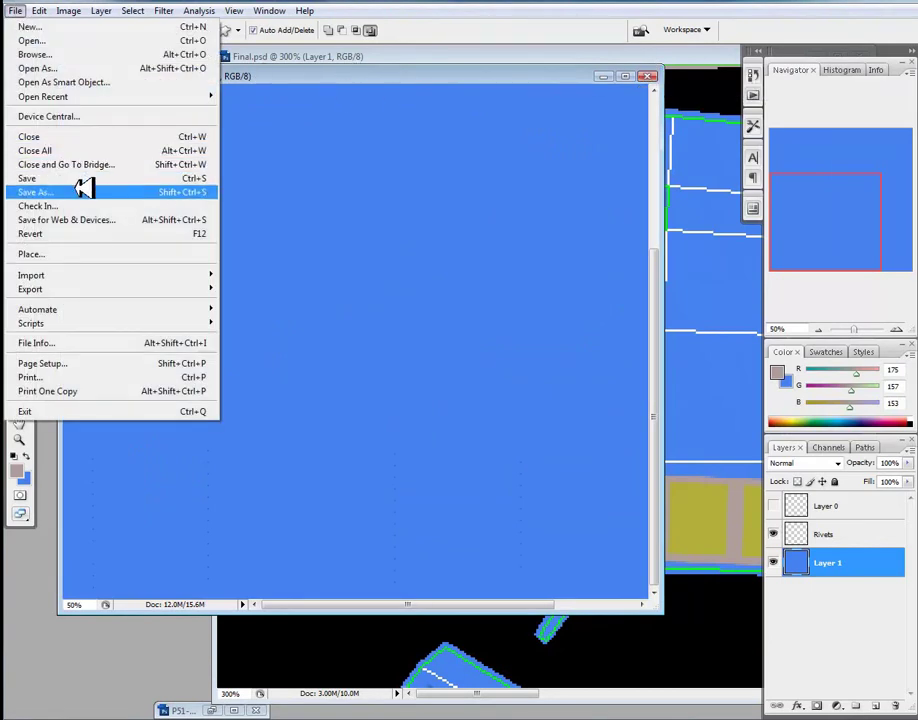
click(136, 191)
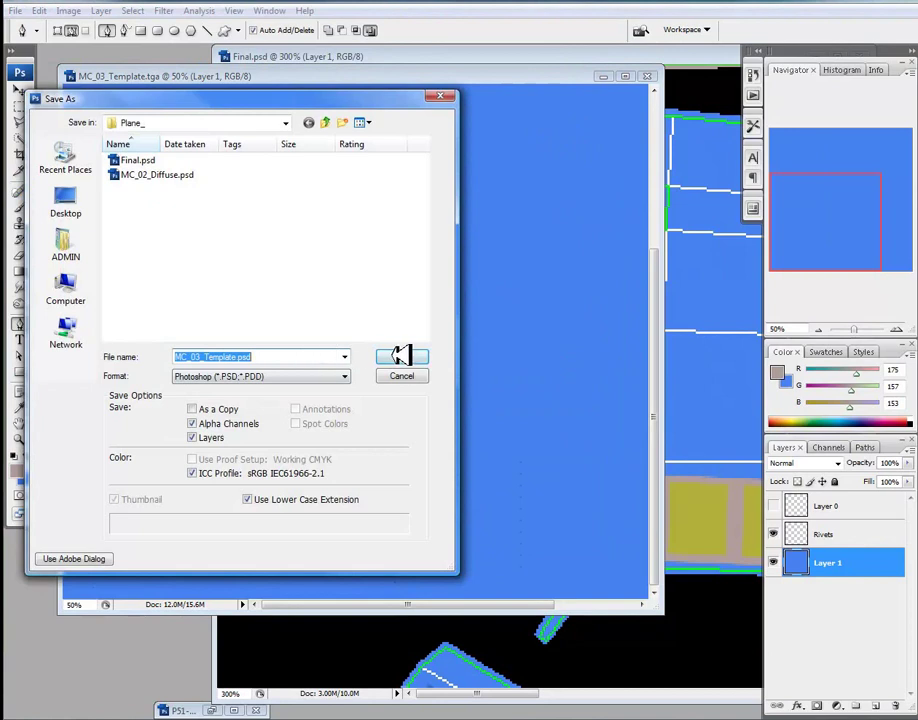
click(399, 356)
click(497, 214)
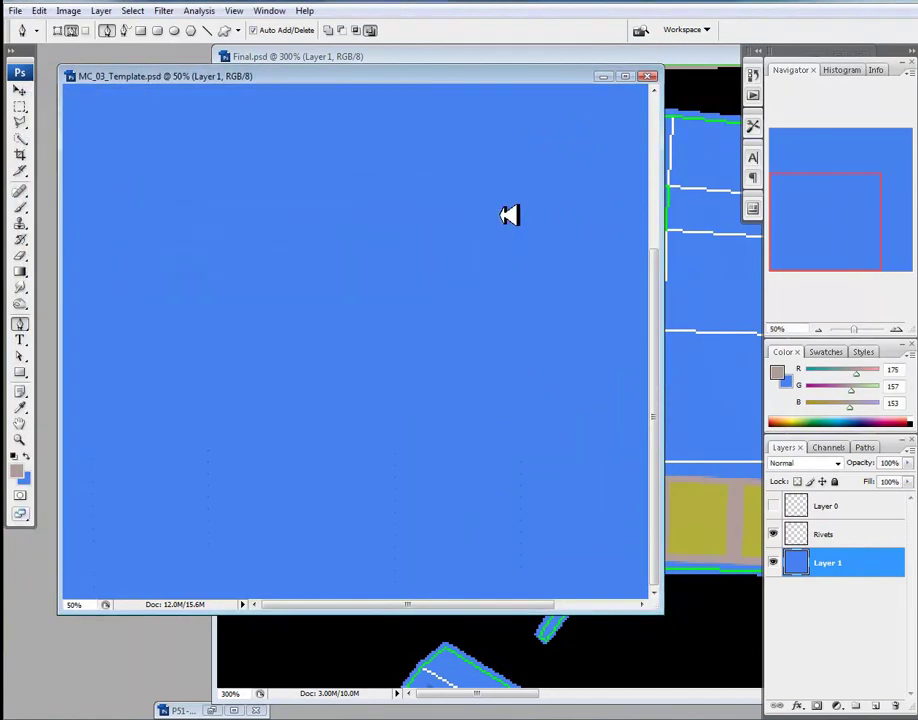
click(648, 76)
Step: Open the baked texture Plane_PROJ_MC3.tga from the Plane_ folder
drag(657, 57, 453, 56)
click(17, 11)
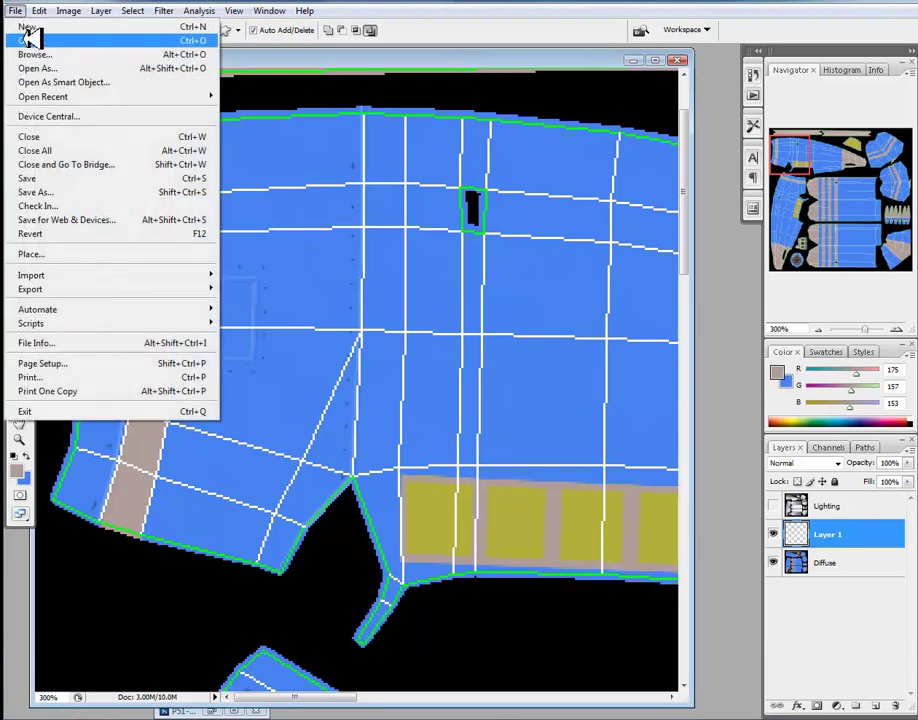
click(28, 38)
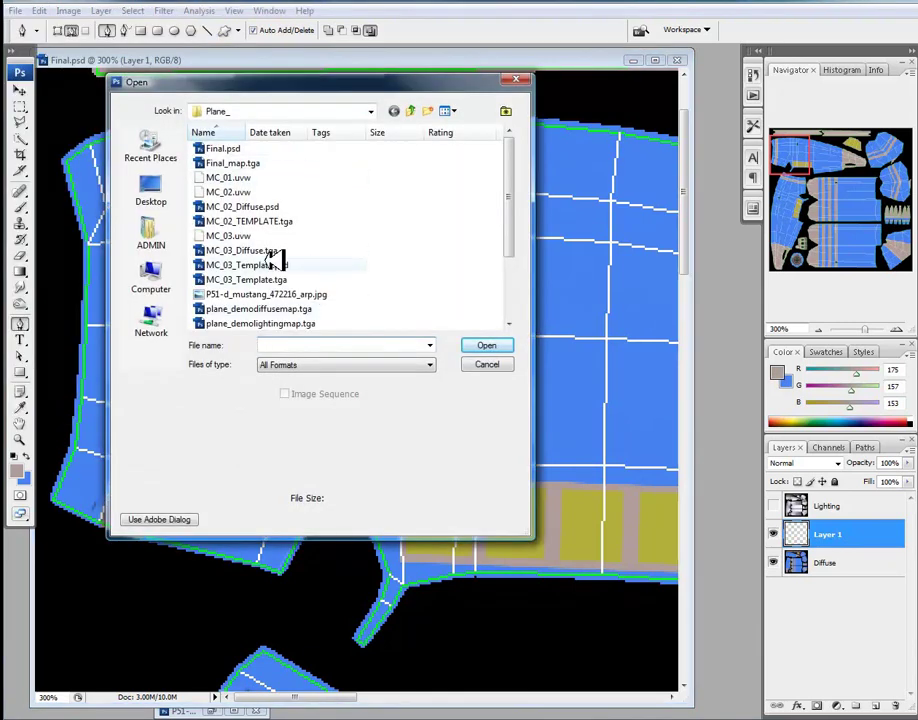
scroll(490, 290, down, 3)
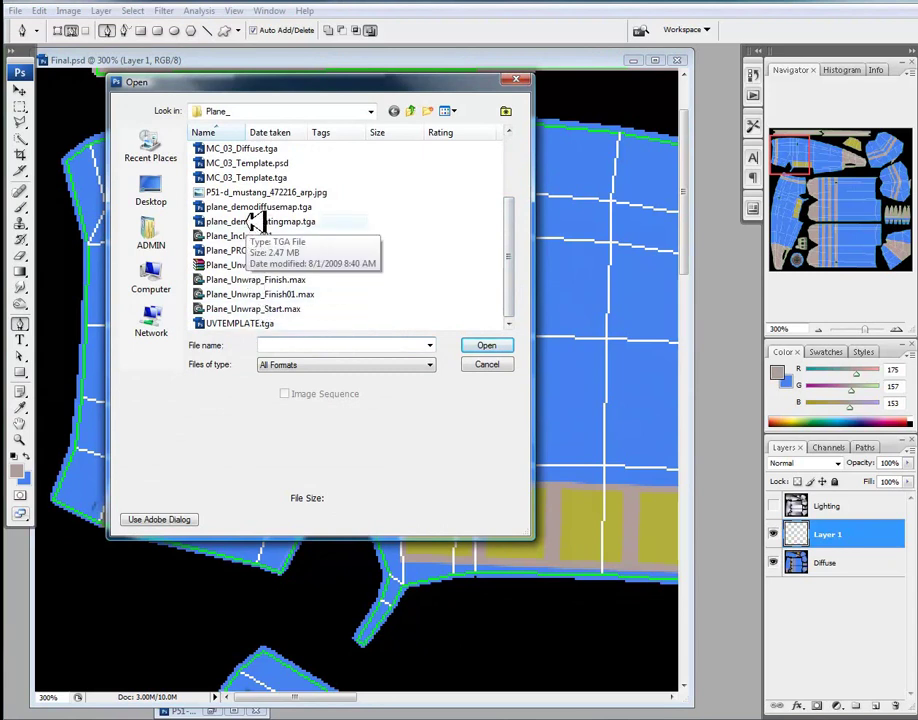
click(264, 249)
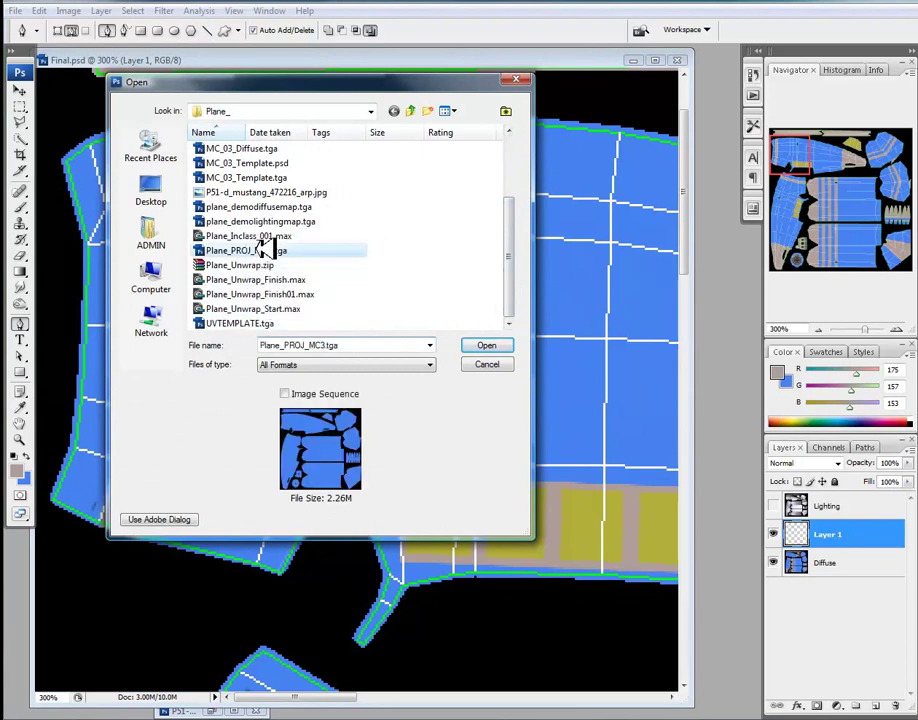
click(498, 345)
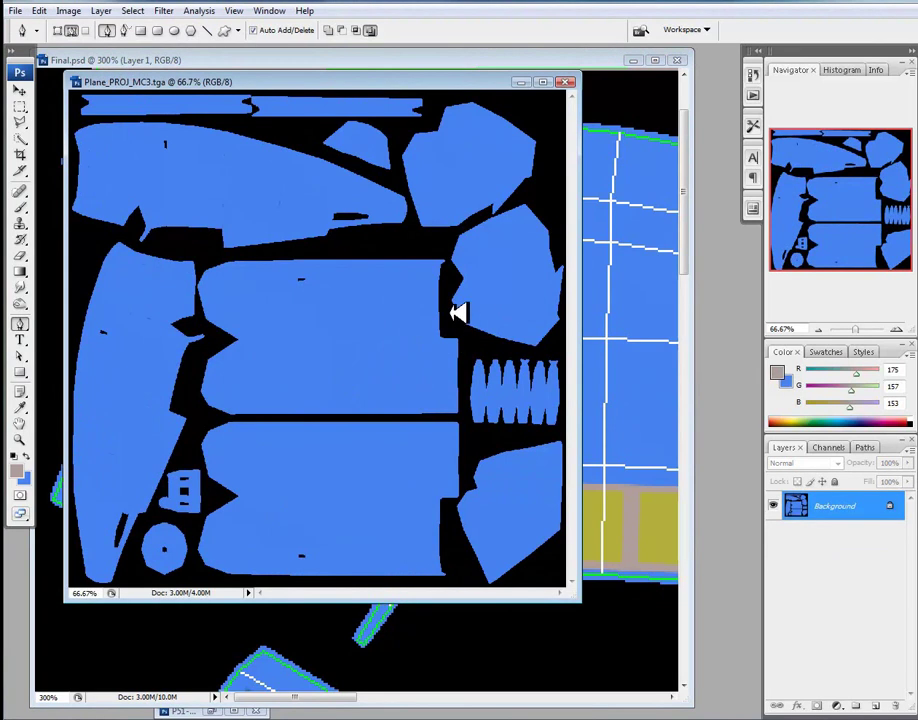
Step: Copy the baked Plane_PROJ_MC3.tga image into Final.psd as a new layer below Lighting and view it at 100%
drag(335, 78, 528, 217)
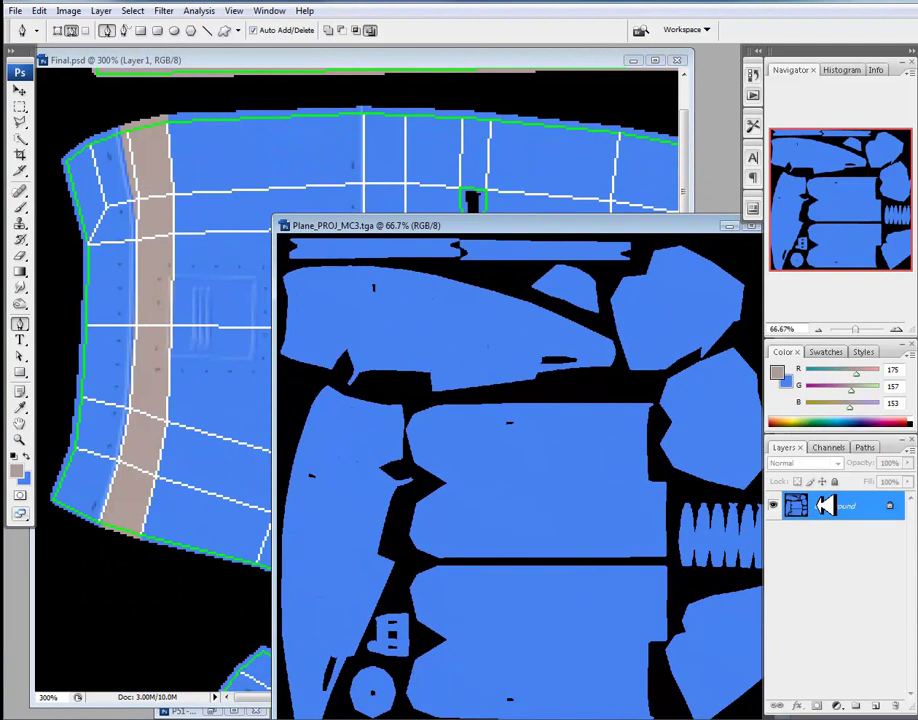
drag(835, 505, 197, 436)
key(ctrl+minus)
key(ctrl+minus)
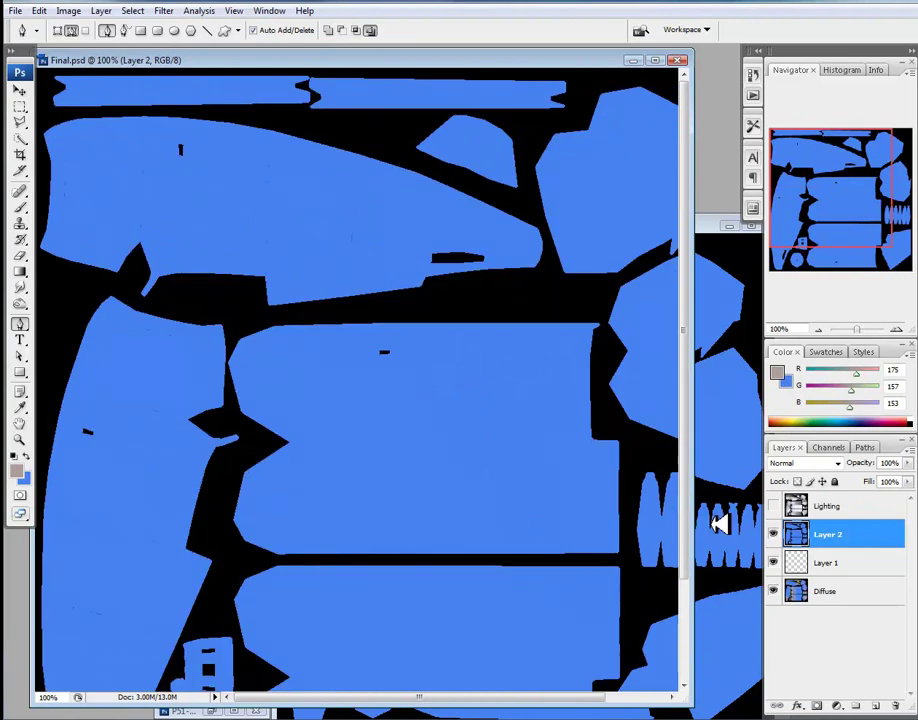
Step: Move the UV wireframe layer to the top of the stack, name it UVTEMPLATE, and rename Layer 2 as MC03
drag(830, 535, 825, 498)
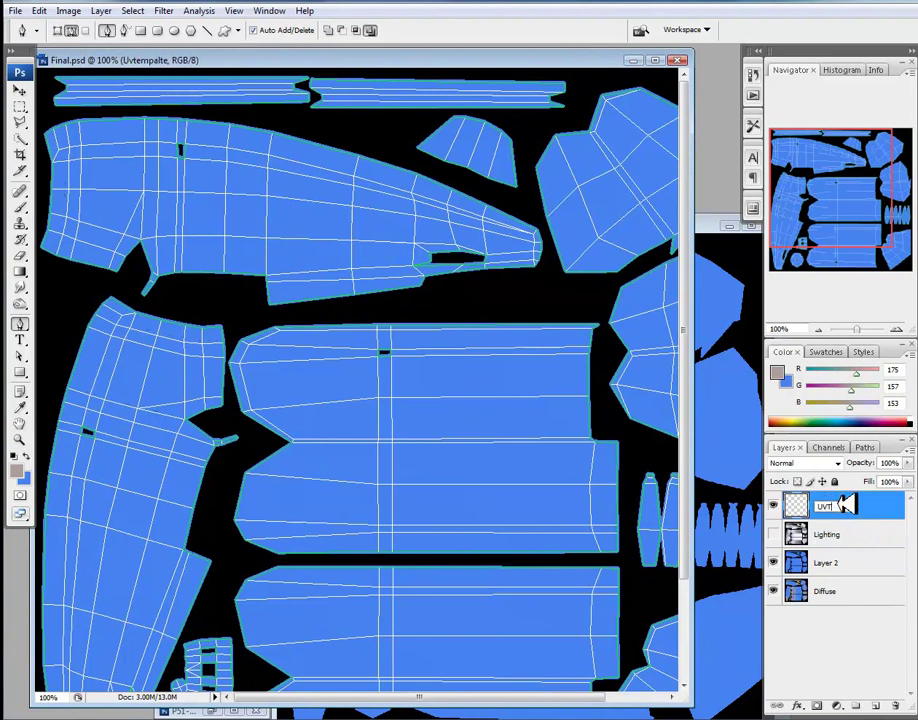
key(Return)
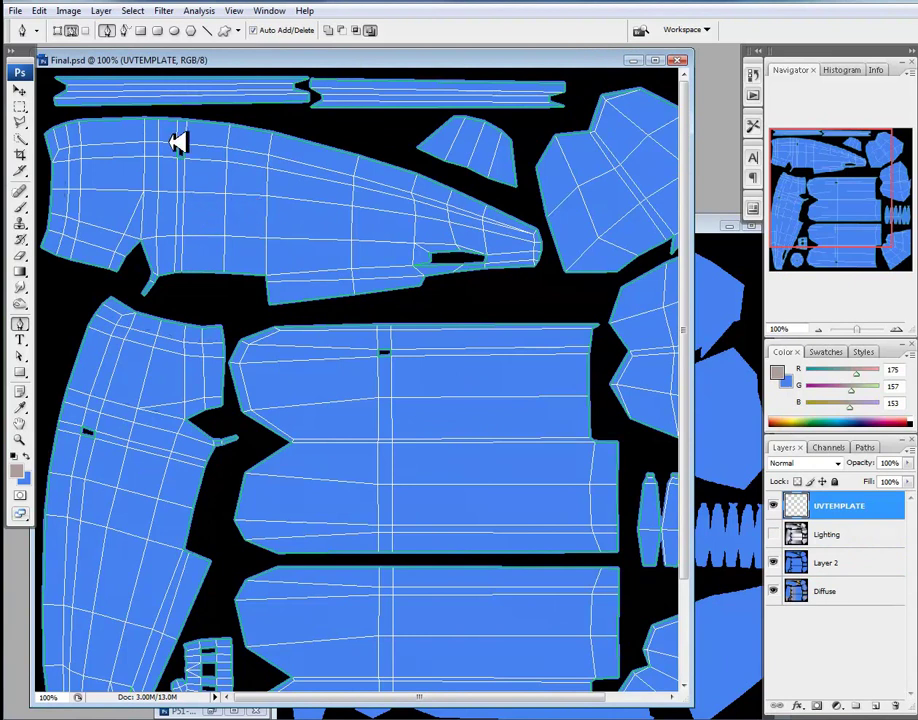
click(19, 106)
click(832, 561)
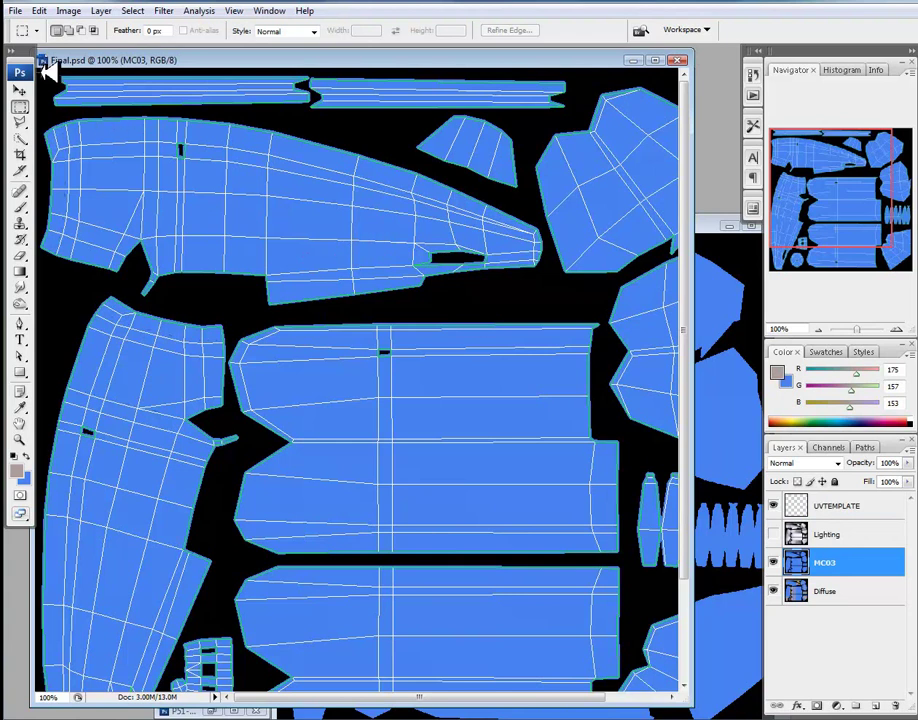
Step: Delete the upper strips, the wings and the pieces beside them from the MC03 layer using combined rectangular selections, and deselect
drag(43, 65, 760, 117)
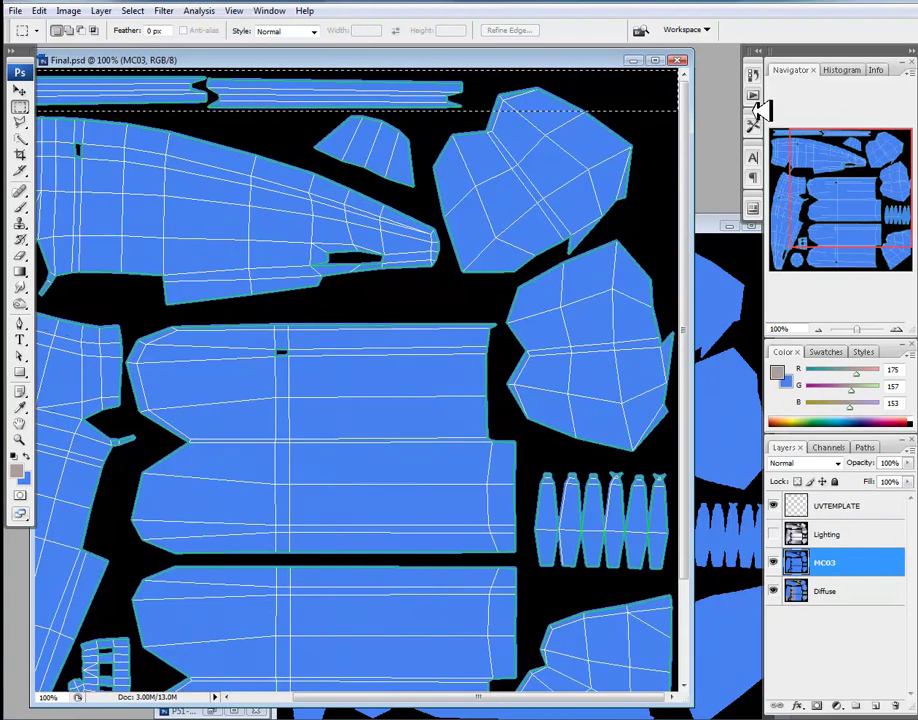
scroll(549, 436, down, 3)
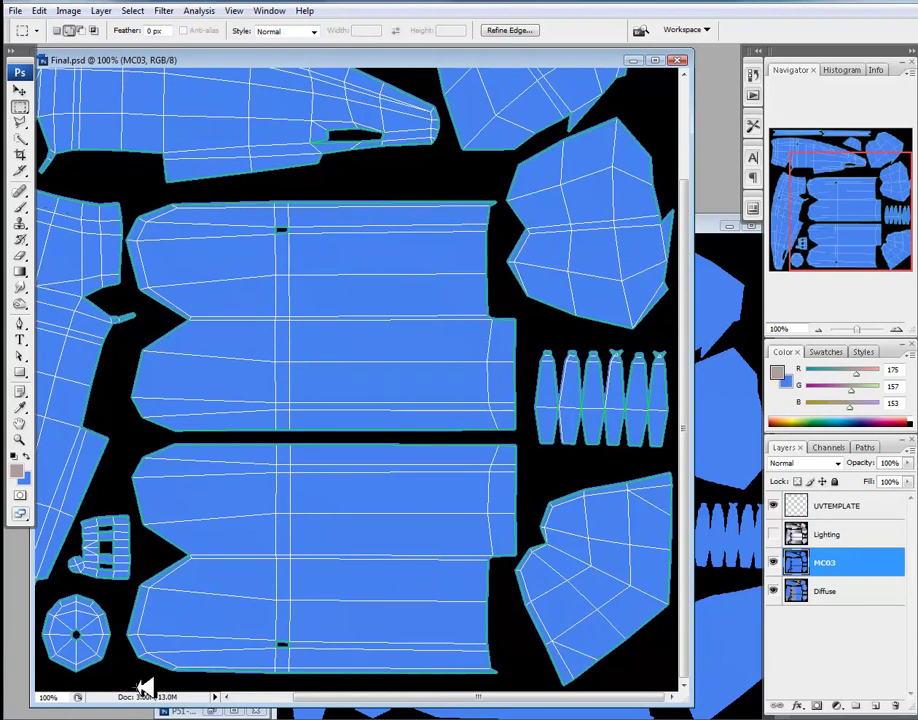
drag(137, 687, 678, 198)
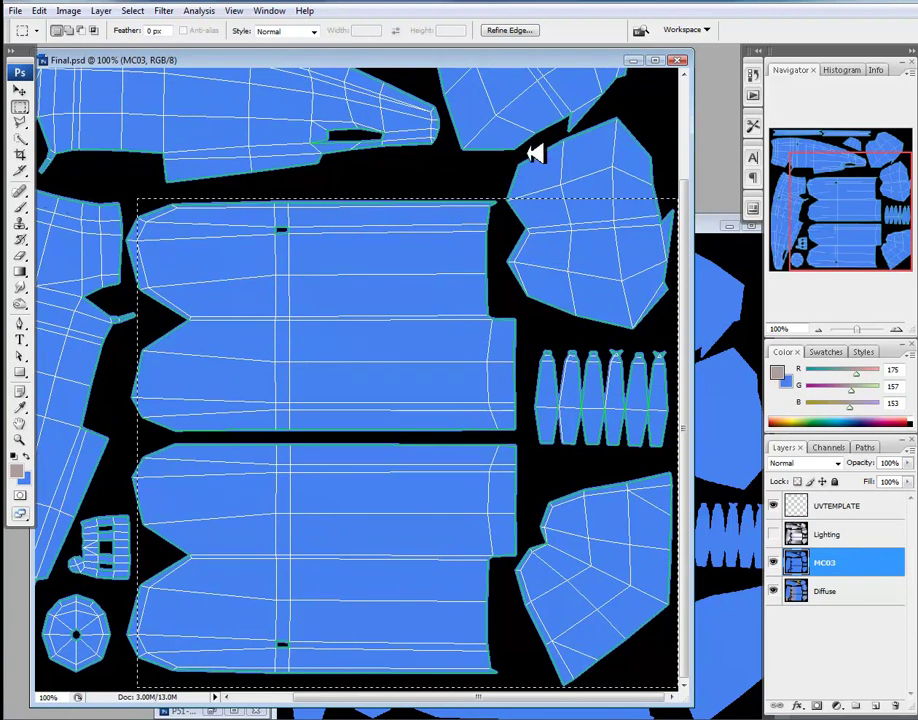
scroll(533, 150, up, 3)
shift+drag(808, 83, 818, 51)
key(Delete)
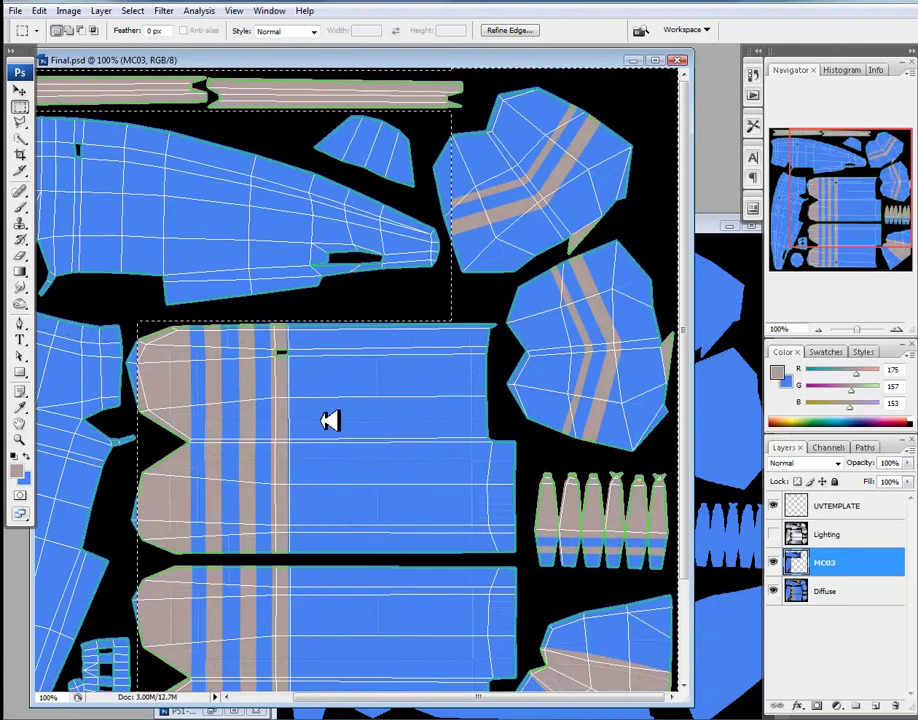
key(ctrl+d)
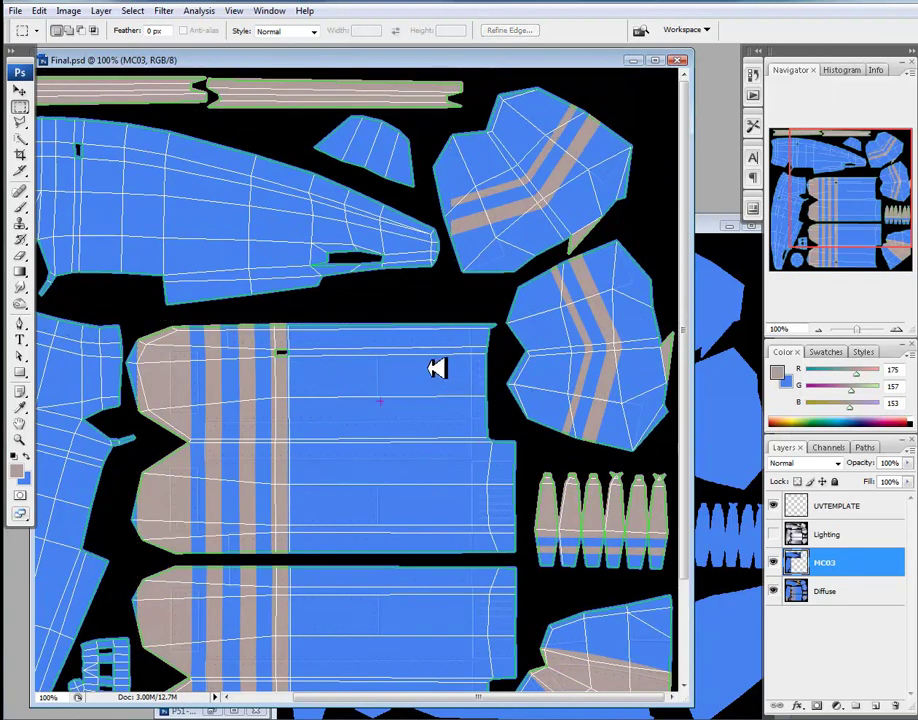
Step: Delete the round spinner, the small piece above it and the leftover wing edges from the MC03 layer, and deselect
drag(492, 340, 719, 225)
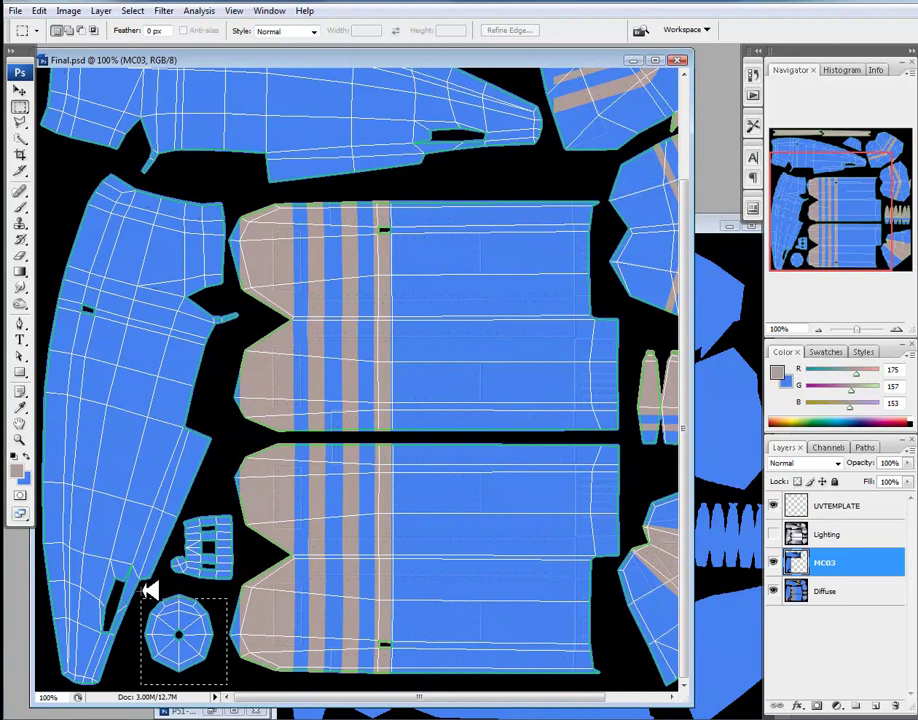
drag(144, 585, 142, 586)
shift+drag(248, 586, 268, 548)
scroll(272, 389, up, 3)
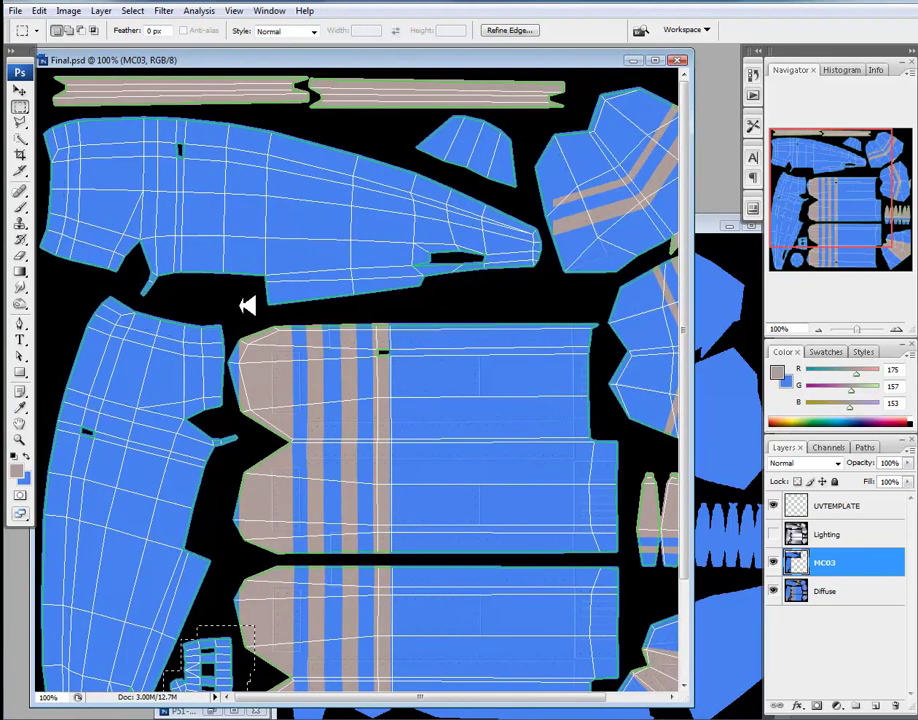
ctrl+scroll(425, 300, right, 3)
scroll(412, 285, down, 3)
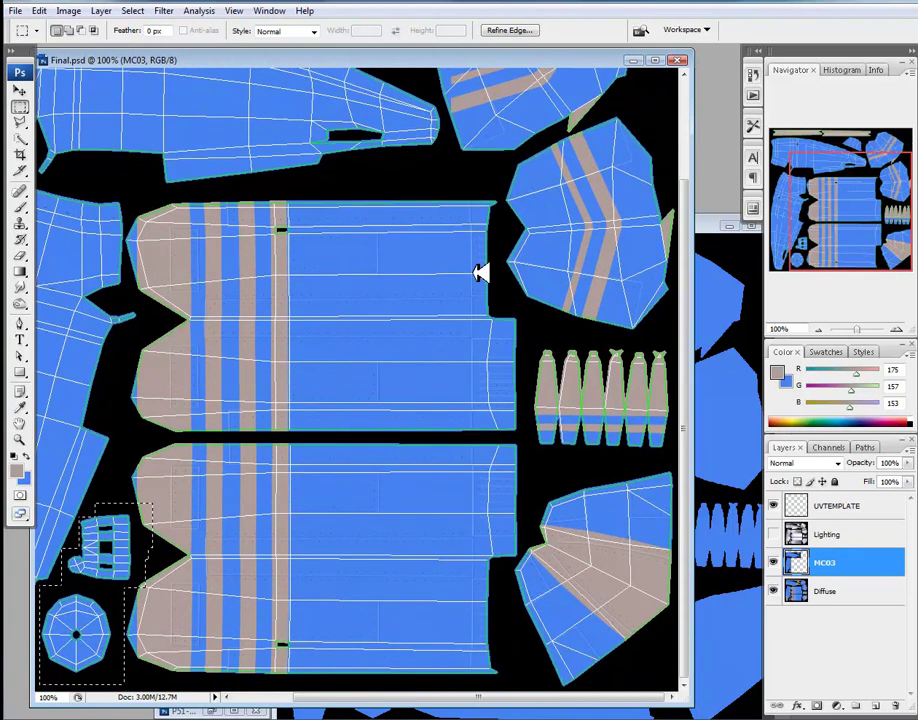
drag(480, 273, 502, 338)
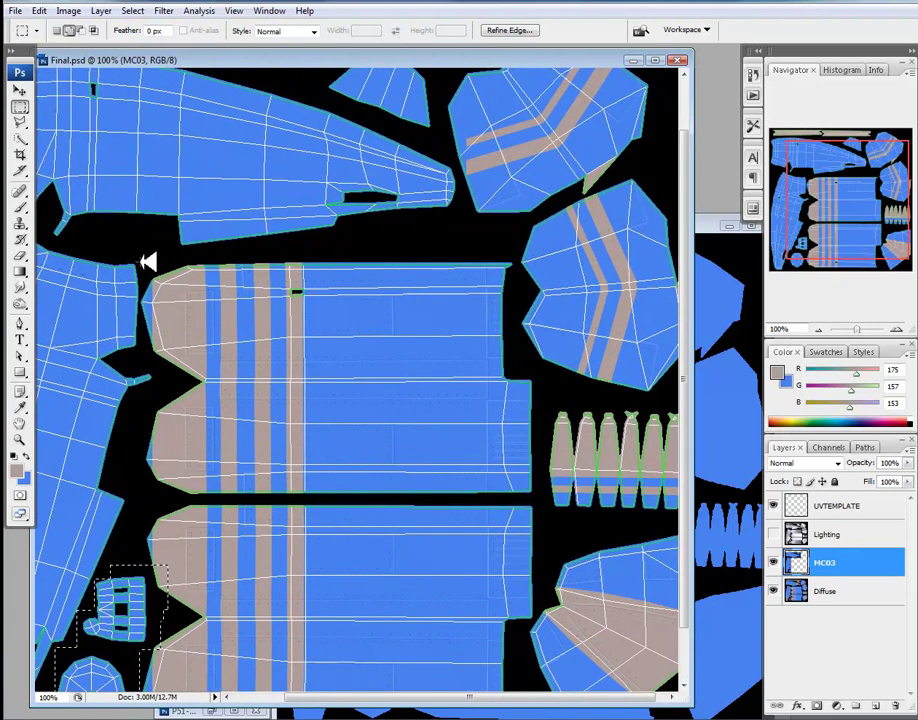
drag(140, 263, 181, 350)
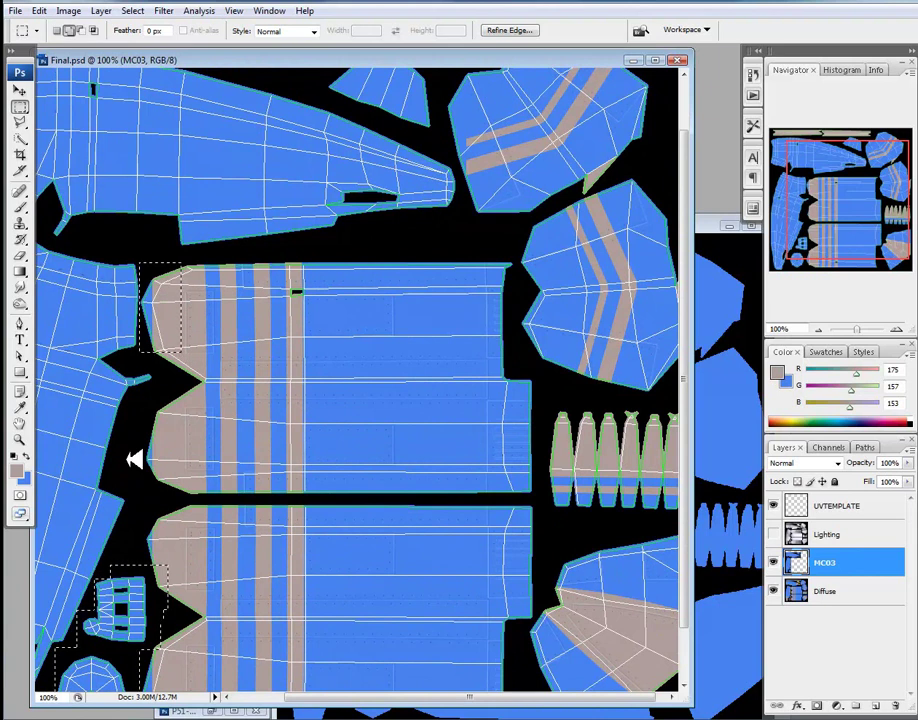
drag(137, 433, 181, 590)
key(alt+BackSpace)
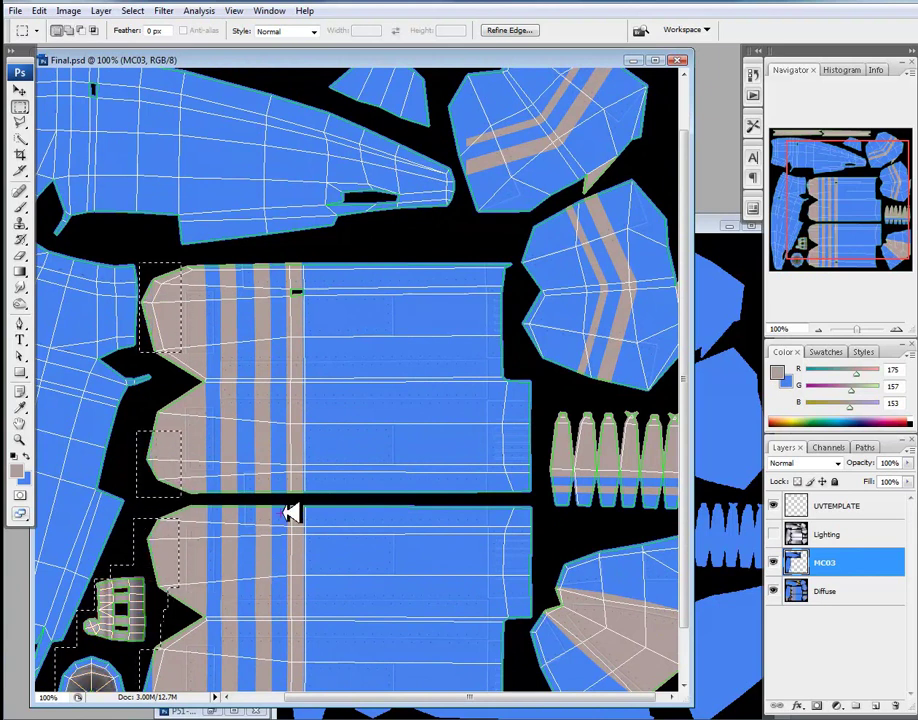
key(ctrl+d)
Step: Delete the leftover MC03 area along the left edge of the upper striped tail piece, and deselect
drag(349, 358, 333, 418)
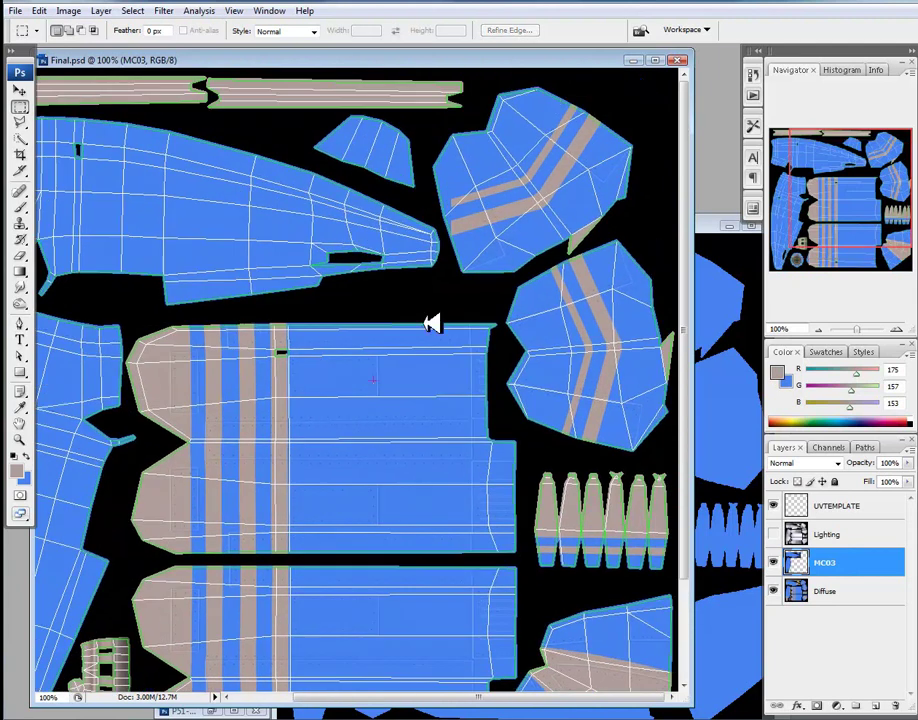
drag(437, 133, 478, 184)
drag(430, 131, 466, 220)
drag(425, 186, 458, 219)
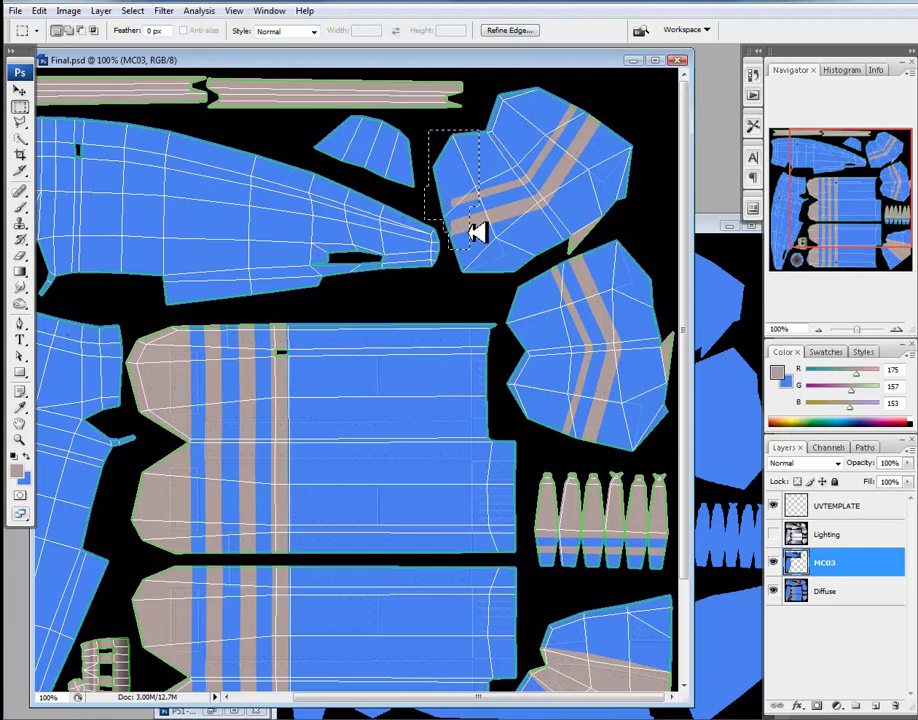
key(ctrl+d)
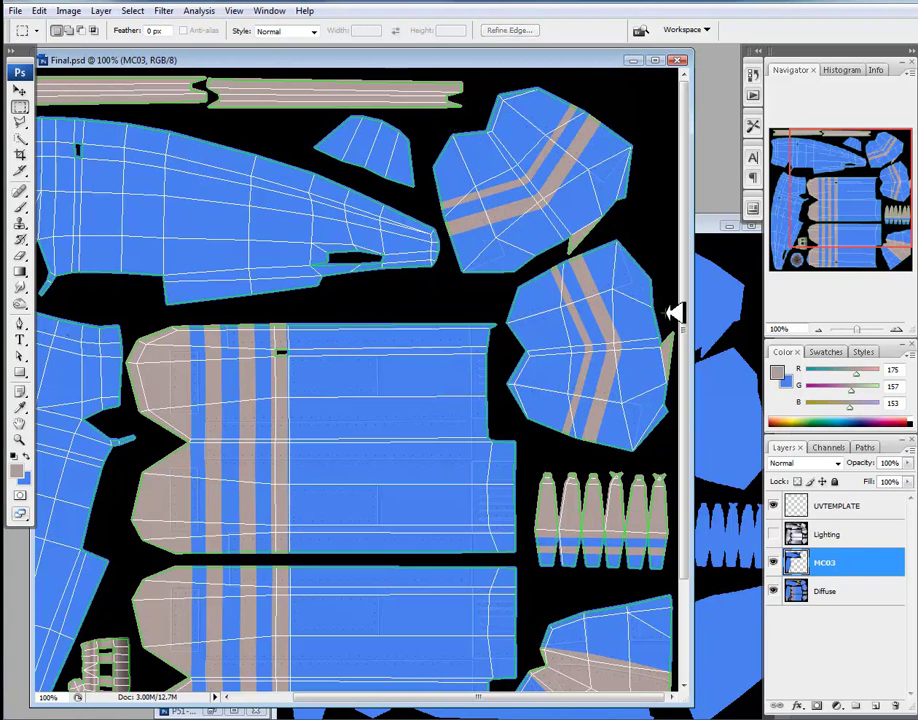
Step: Add a layer mask to MC03 and toggle the Lighting layer's visibility on and off to compare
click(818, 704)
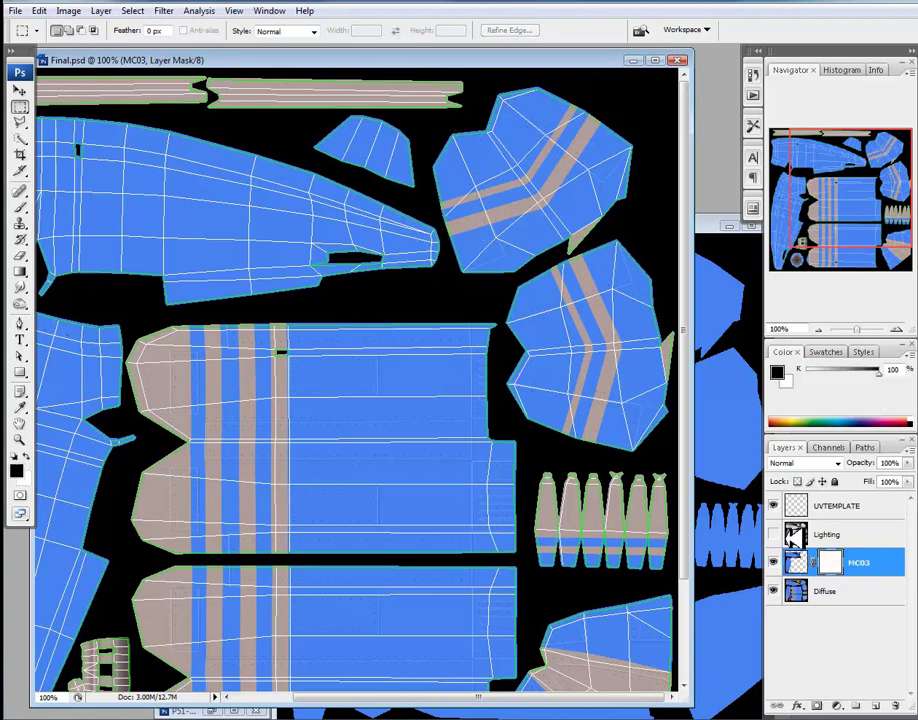
click(773, 534)
click(773, 534)
click(773, 534)
click(773, 534)
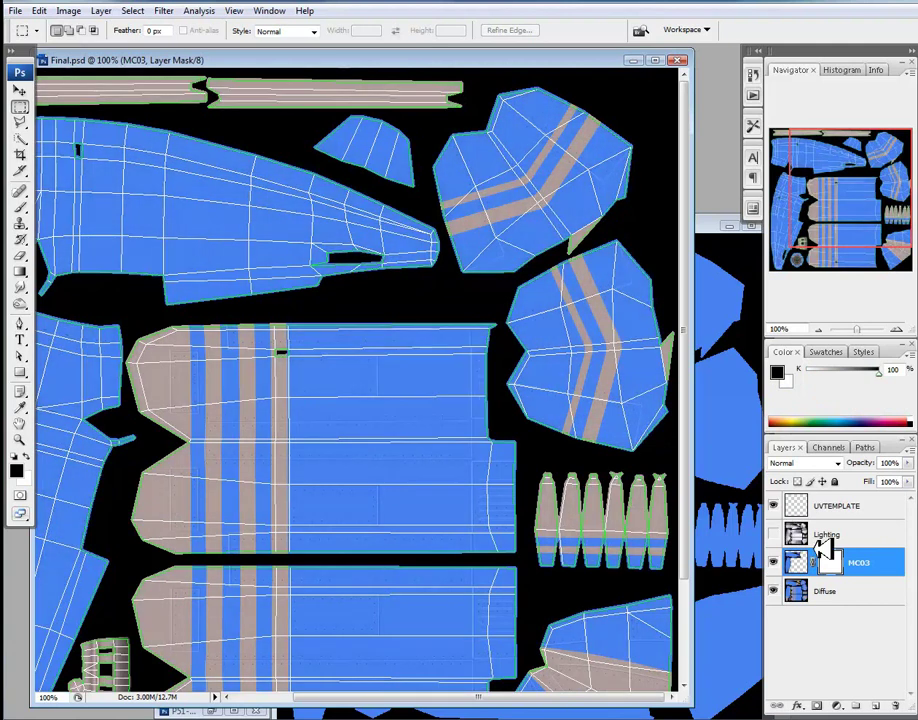
Step: Paint black over the small canopy piece on the MC03 mask with a hard 42 px brush
click(20, 207)
click(99, 31)
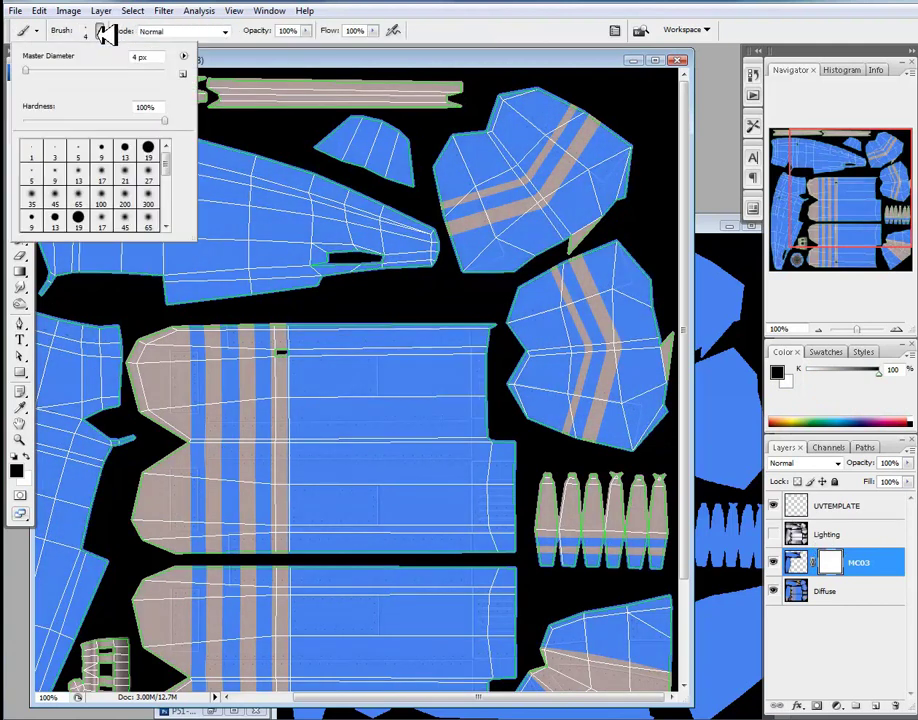
click(150, 147)
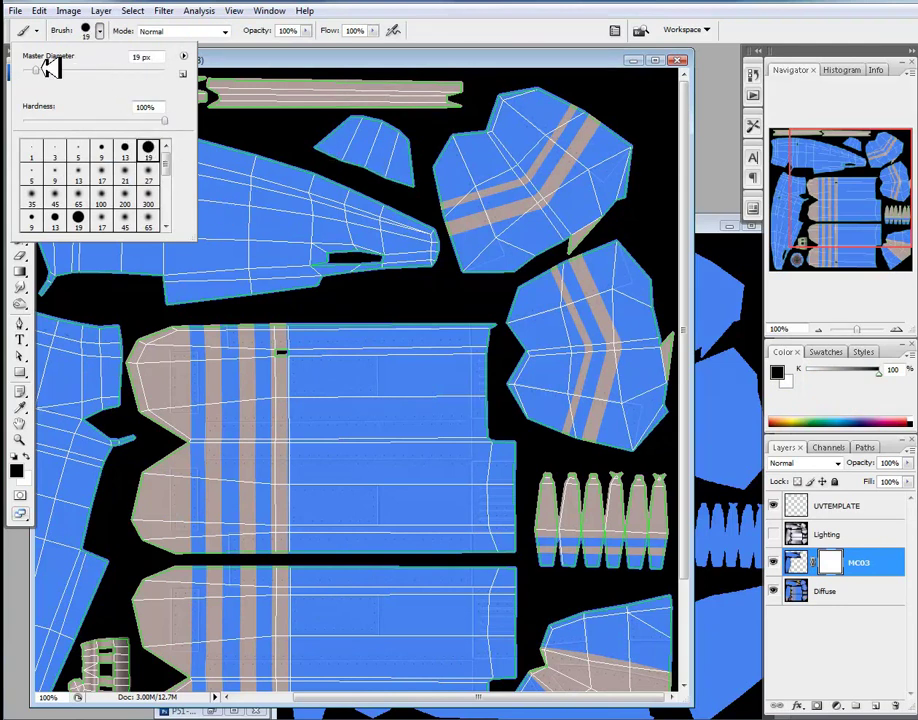
drag(59, 68, 66, 68)
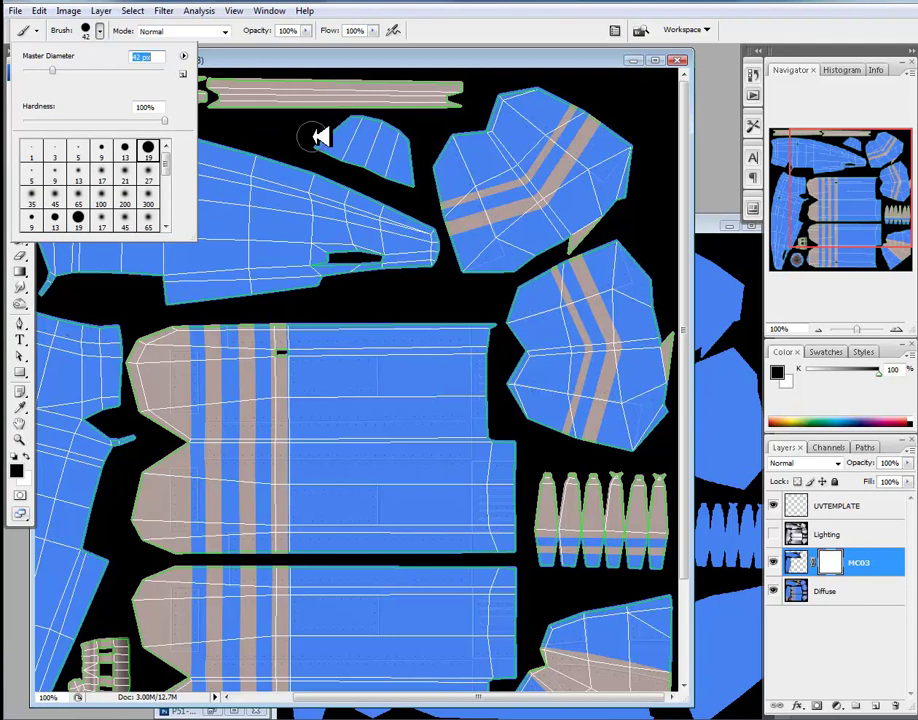
mouse_move(312, 136)
mouse_down()
mouse_move(419, 178)
mouse_move(336, 133)
mouse_move(420, 146)
mouse_move(371, 123)
mouse_move(400, 135)
mouse_up()
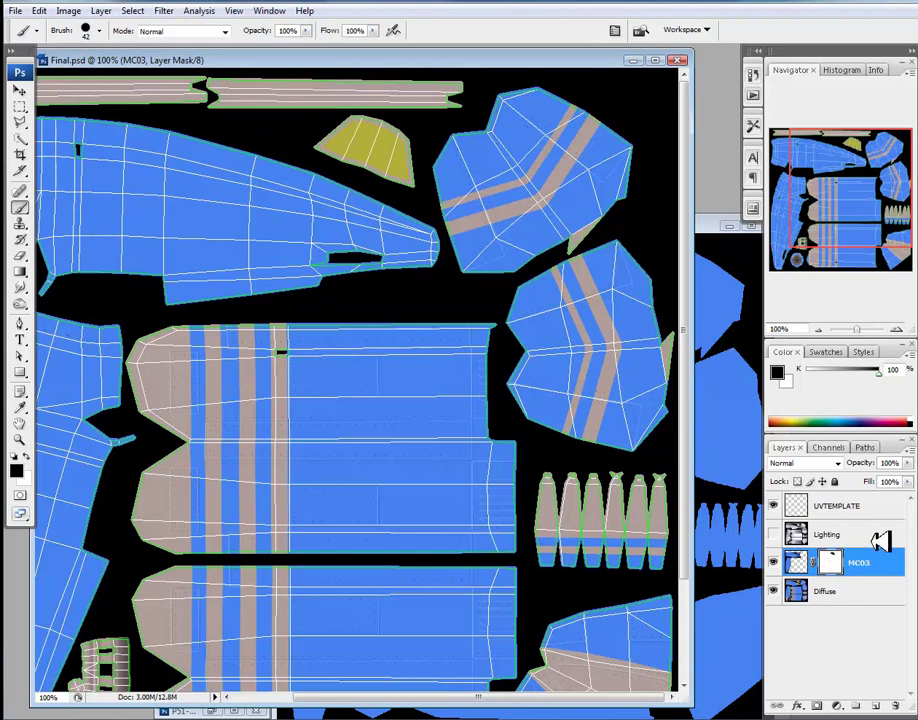
Step: Turn the entire MC03 layer mask black to hide the layer
key(ctrl+i)
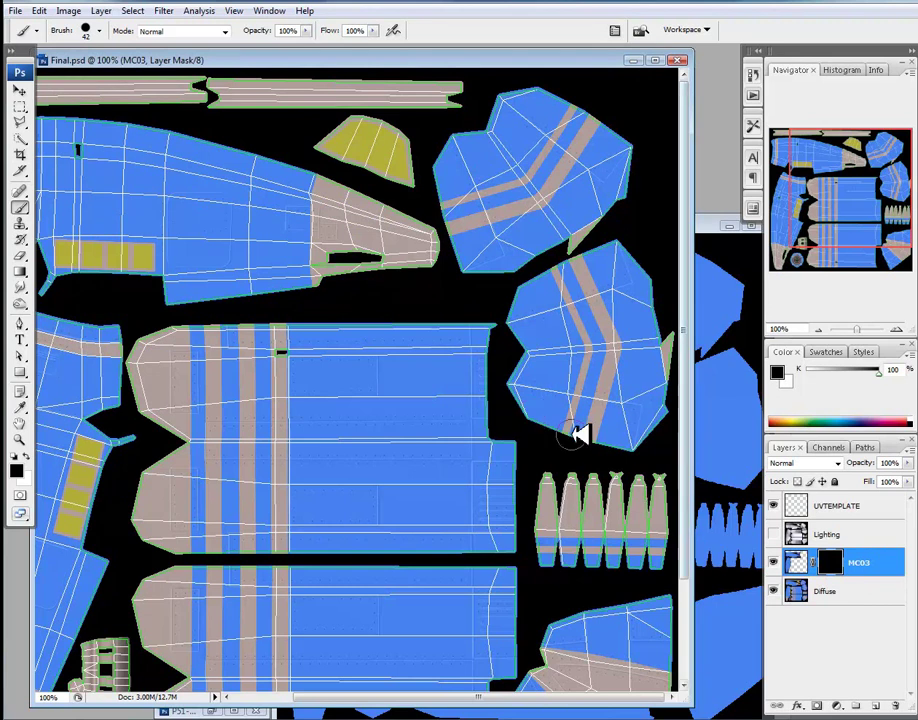
drag(355, 356, 552, 345)
drag(423, 355, 425, 338)
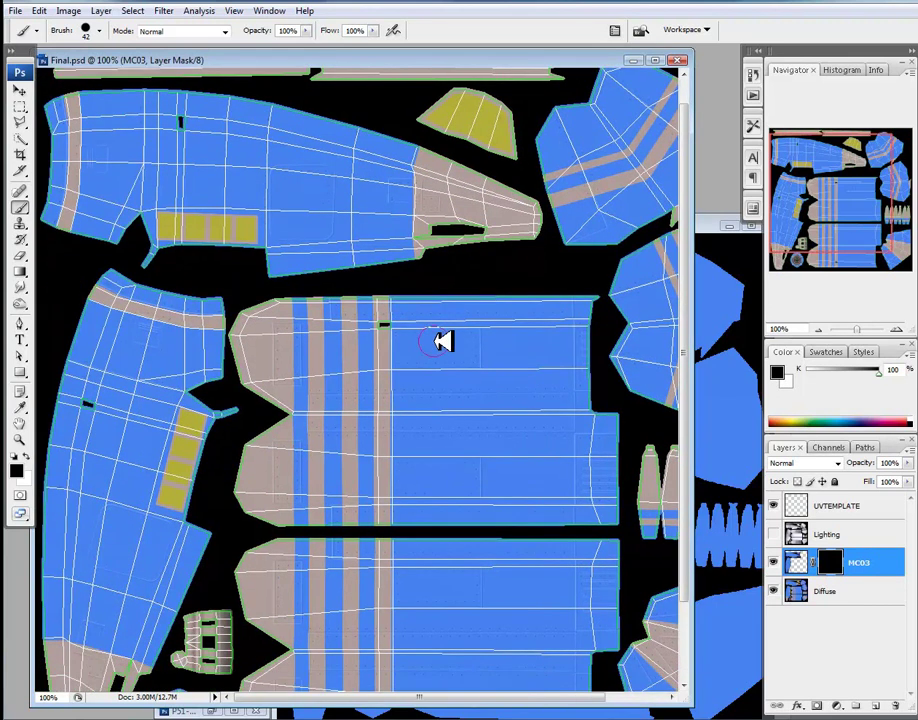
key(ctrl+plus)
key(ctrl+plus)
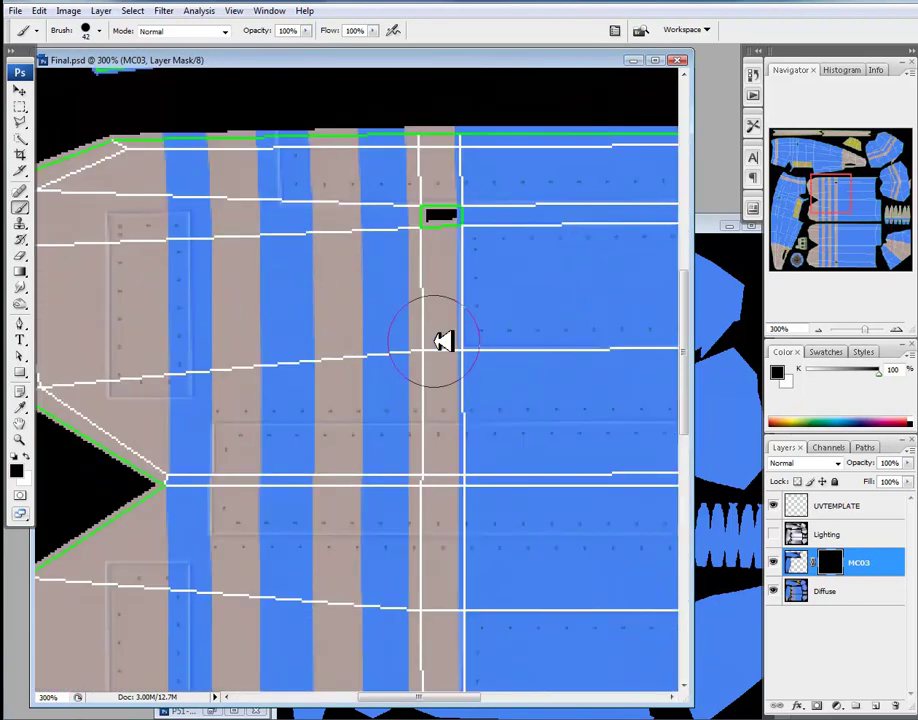
drag(289, 285, 524, 475)
drag(252, 326, 447, 352)
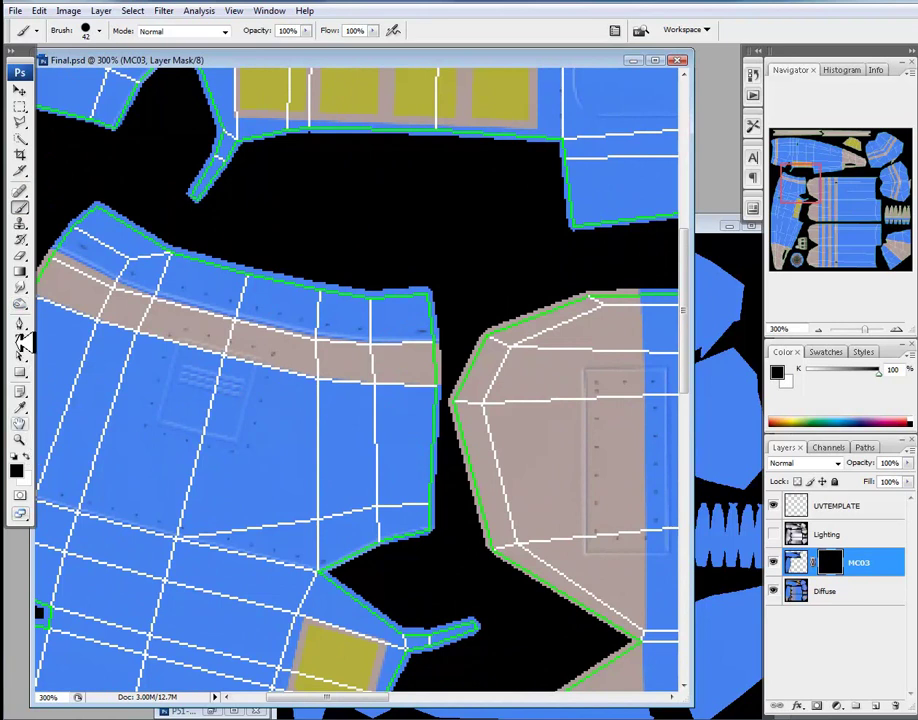
Step: Paint white on the MC03 mask with a 12 px brush to reveal the rivets at the right end of the nose stripe
click(27, 455)
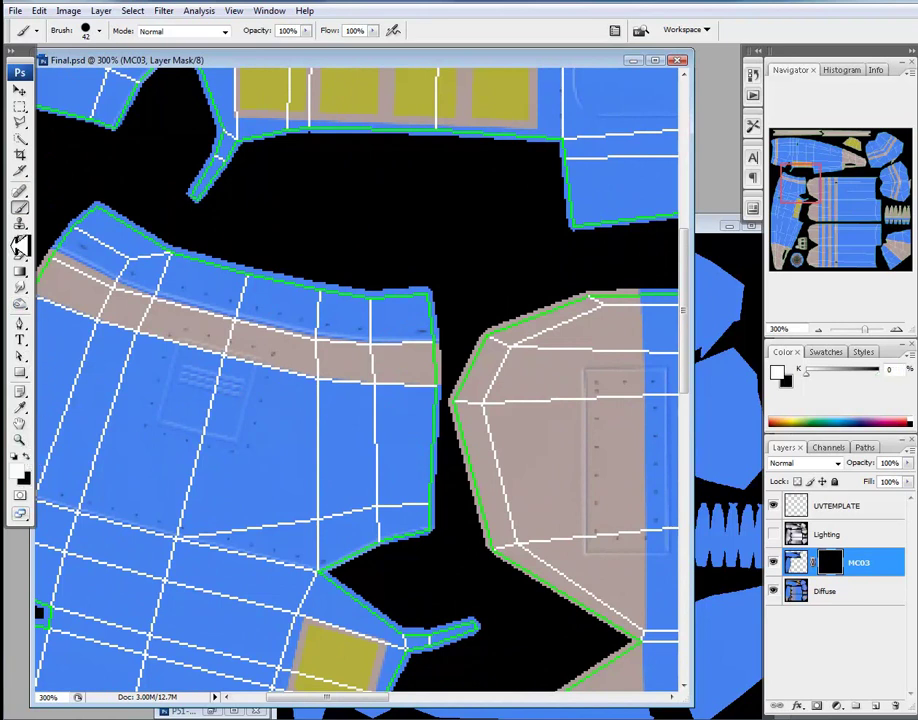
click(86, 30)
drag(33, 68, 31, 70)
key(Return)
key(ctrl+plus)
key(ctrl+plus)
key(ctrl+plus)
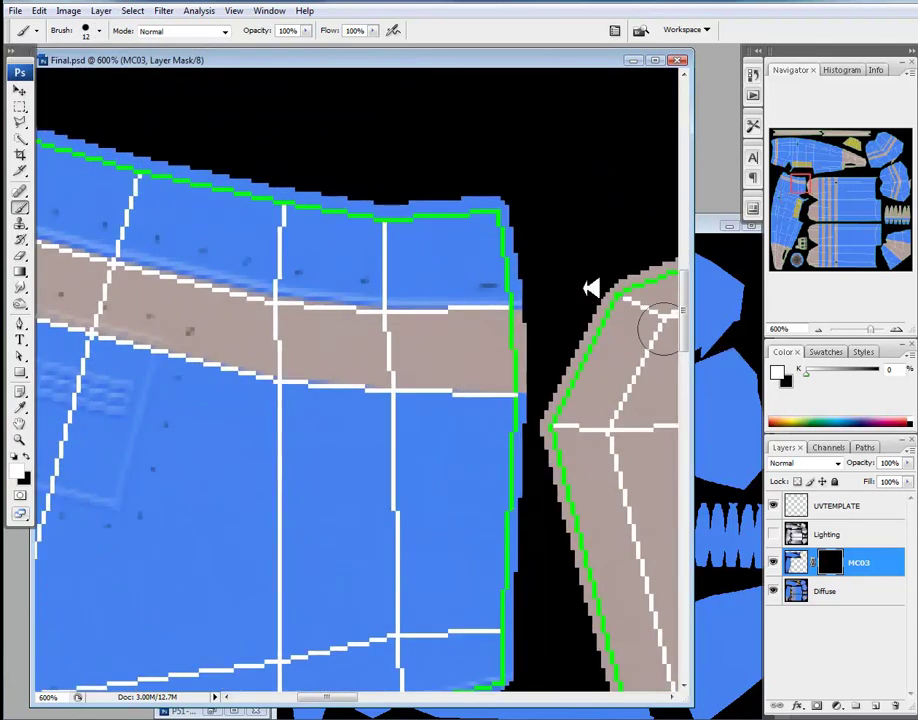
drag(390, 270, 508, 268)
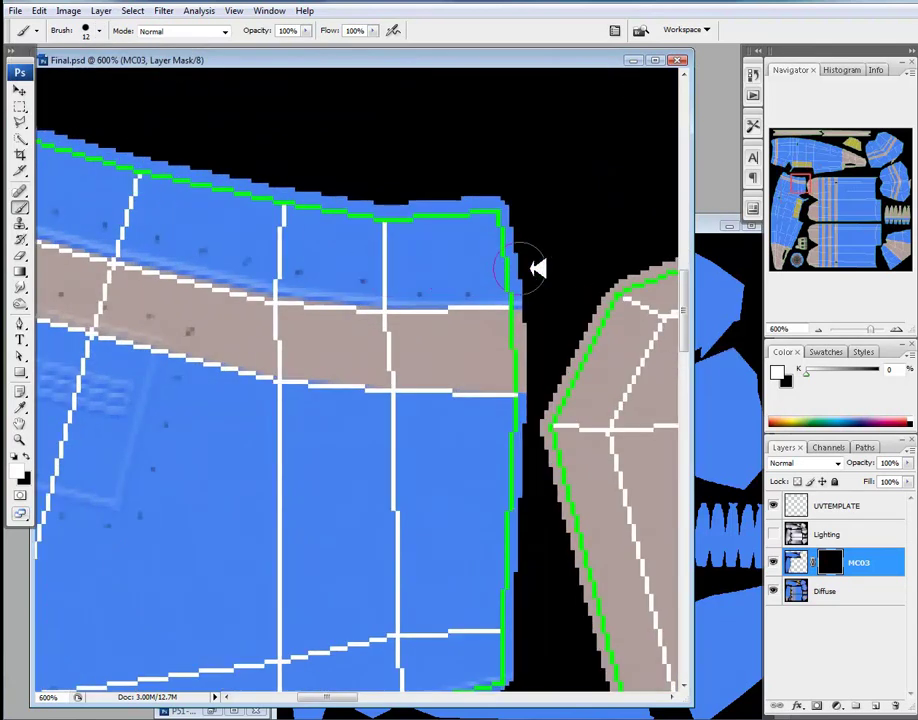
Step: Hide the UVTEMPLATE layer and paint white on the MC03 mask along the rest of the seam above the nose stripe
click(775, 506)
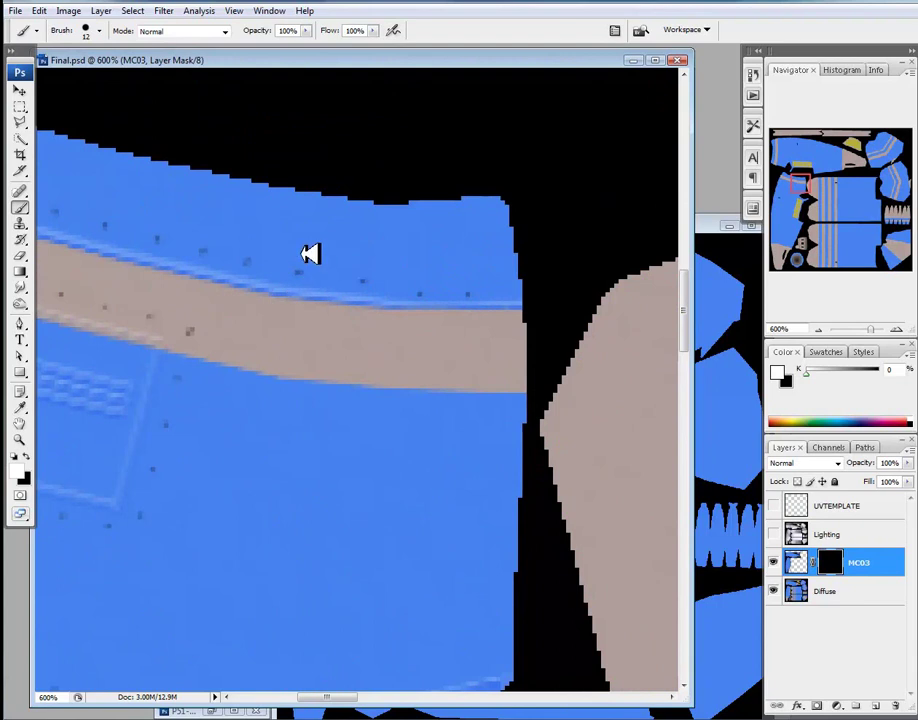
drag(303, 262, 356, 290)
drag(250, 264, 606, 406)
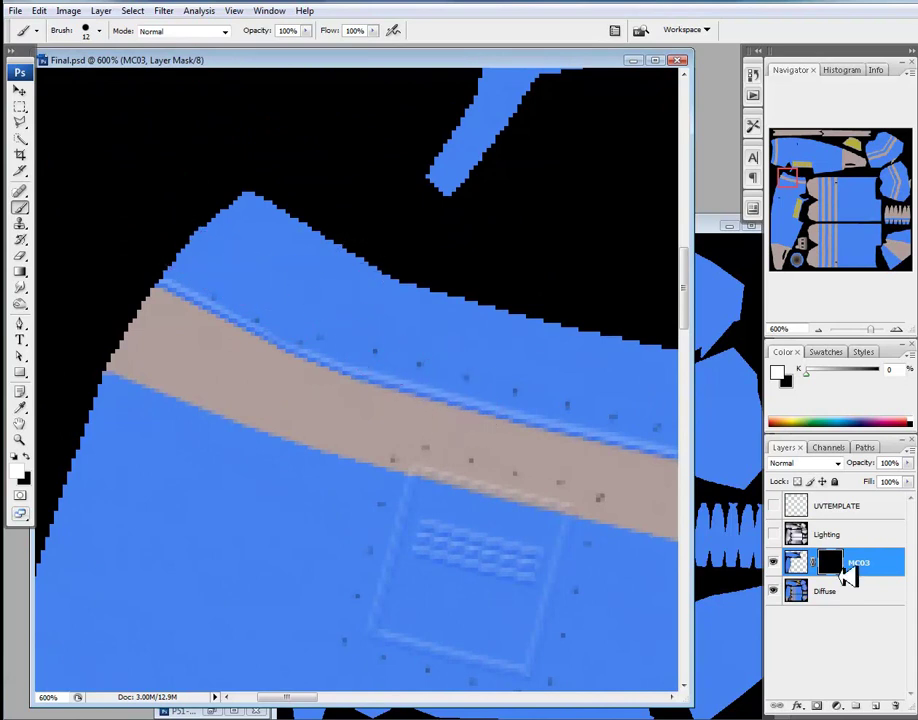
Step: Paint white on the MC03 mask along the rivet row and seam below the vented hatch, up to the black notch
drag(381, 390, 330, 90)
drag(194, 585, 418, 289)
mouse_move(356, 303)
mouse_down()
mouse_move(378, 432)
mouse_move(306, 289)
mouse_move(180, 254)
mouse_move(364, 319)
mouse_up()
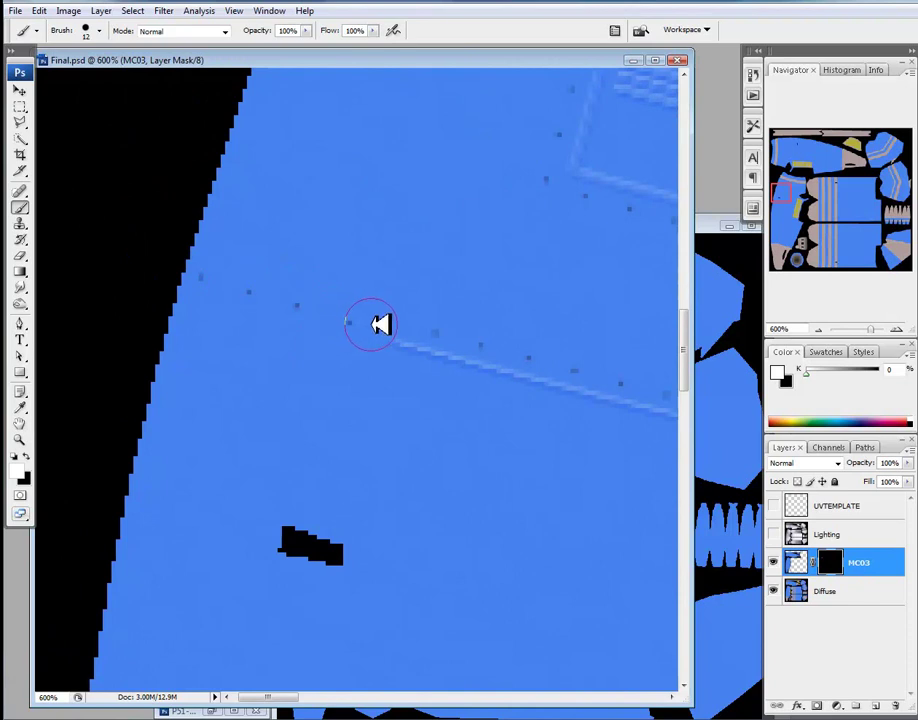
drag(534, 328, 317, 300)
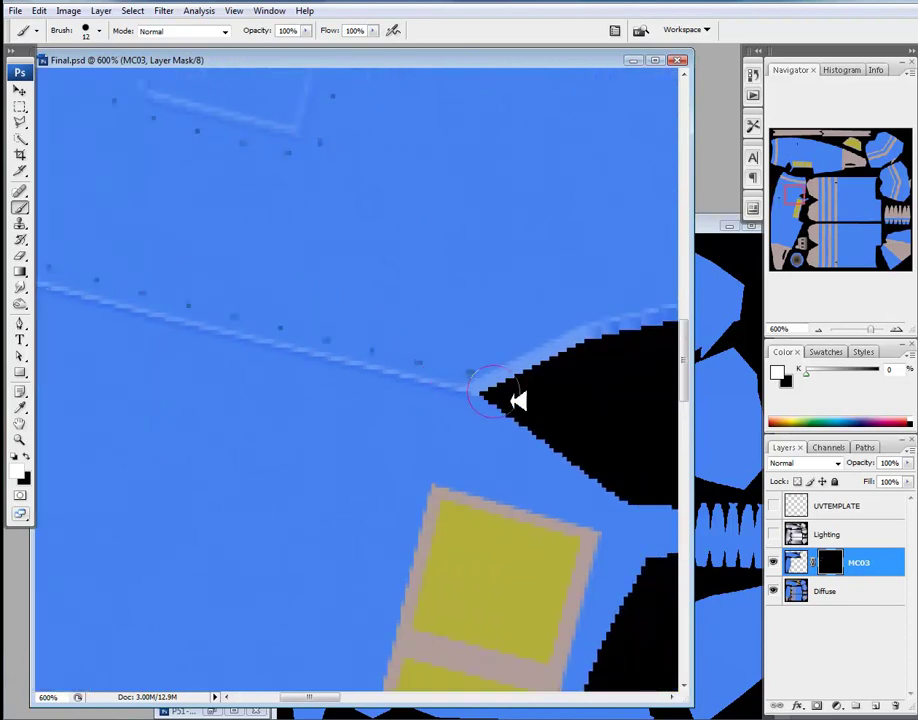
Step: Paint white on the MC03 mask over the first rivets above the large rounded panel, at the outer edge of the lower-left fuselage piece
drag(457, 477, 655, 446)
drag(136, 239, 328, 343)
drag(300, 468, 343, 178)
drag(420, 497, 463, 207)
drag(298, 486, 292, 349)
drag(228, 358, 174, 350)
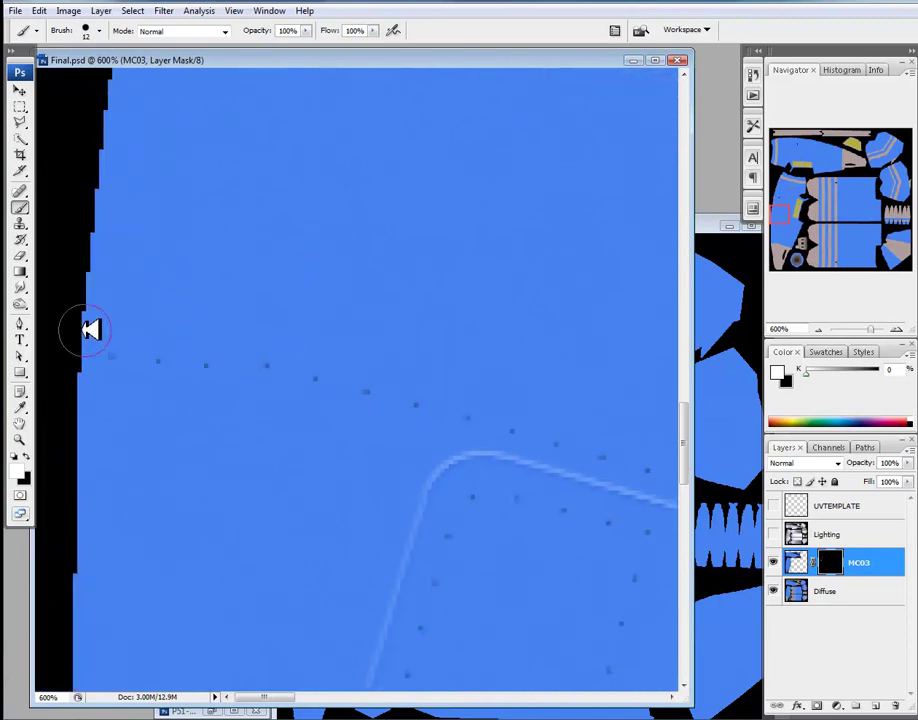
click(110, 356)
click(157, 361)
Step: Paint white on the MC03 mask along the rivet row below the large rounded panel, across to the opposite edge of the fuselage piece
drag(334, 426, 314, 200)
drag(320, 457, 345, 229)
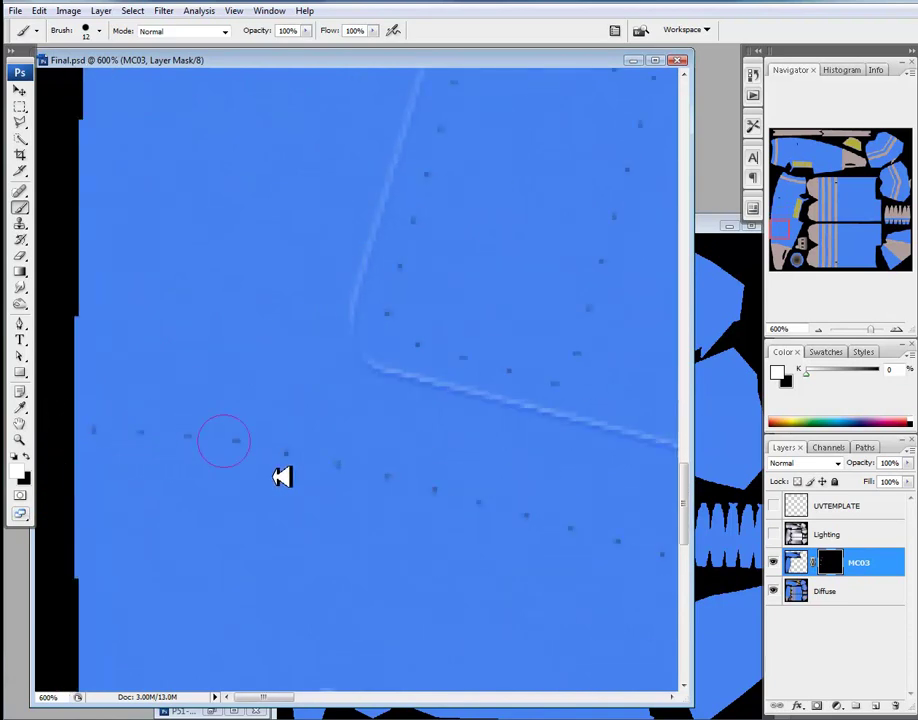
scroll(384, 268, down, 5)
scroll(384, 268, down, 3)
scroll(311, 418, up, 5)
scroll(328, 421, right, 7)
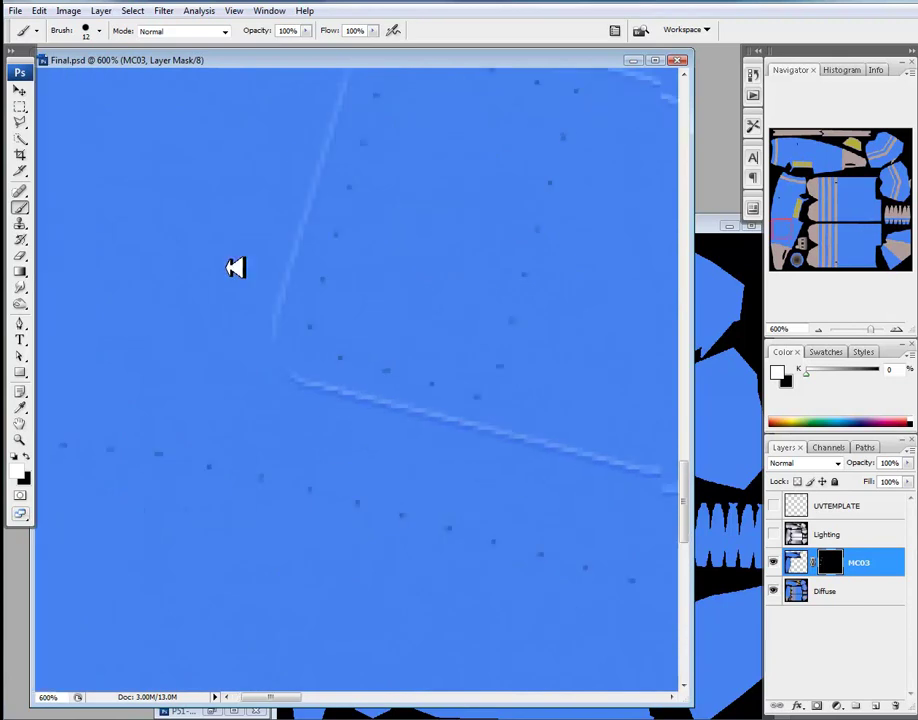
drag(331, 275, 313, 292)
mouse_move(446, 343)
mouse_down()
mouse_move(543, 387)
mouse_move(427, 339)
mouse_up()
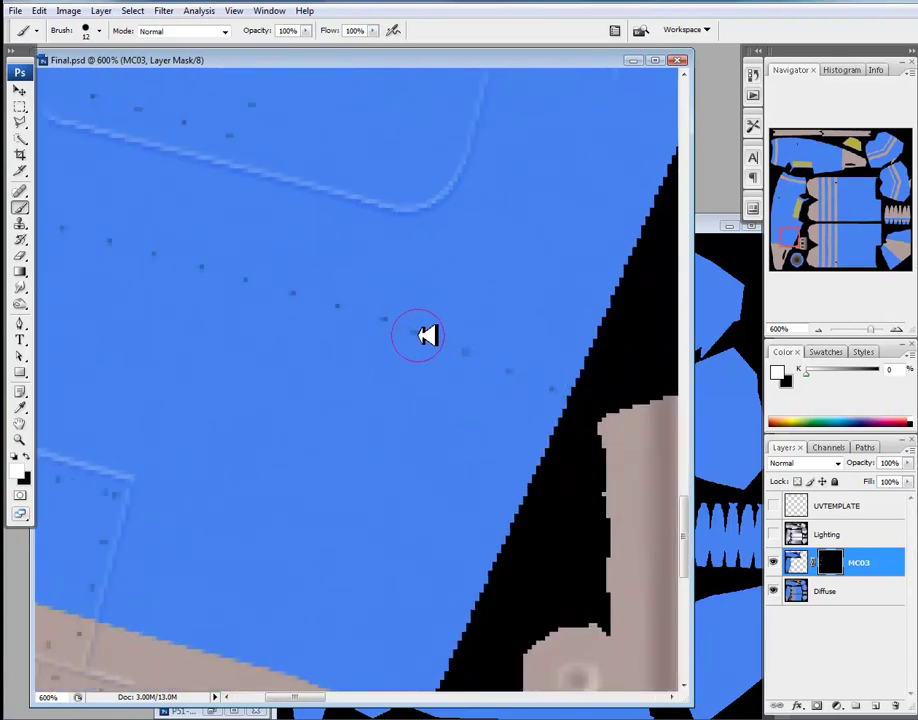
Step: Paint white on the MC03 mask over the rivets at the upper ends of the vertical seam and nose stripe on the upper fuselage piece
scroll(365, 496, up, 5)
scroll(365, 496, right, 3)
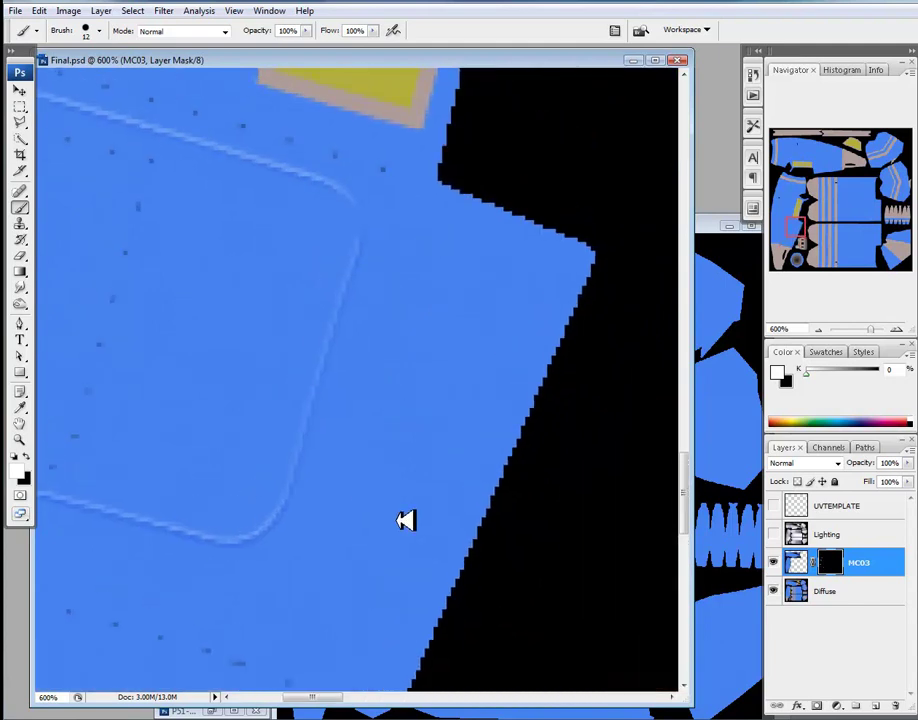
mouse_move(439, 221)
mouse_down()
mouse_move(459, 199)
mouse_move(598, 266)
mouse_up()
drag(467, 284, 352, 630)
drag(514, 216, 344, 525)
drag(415, 169, 508, 490)
scroll(509, 489, up, 10)
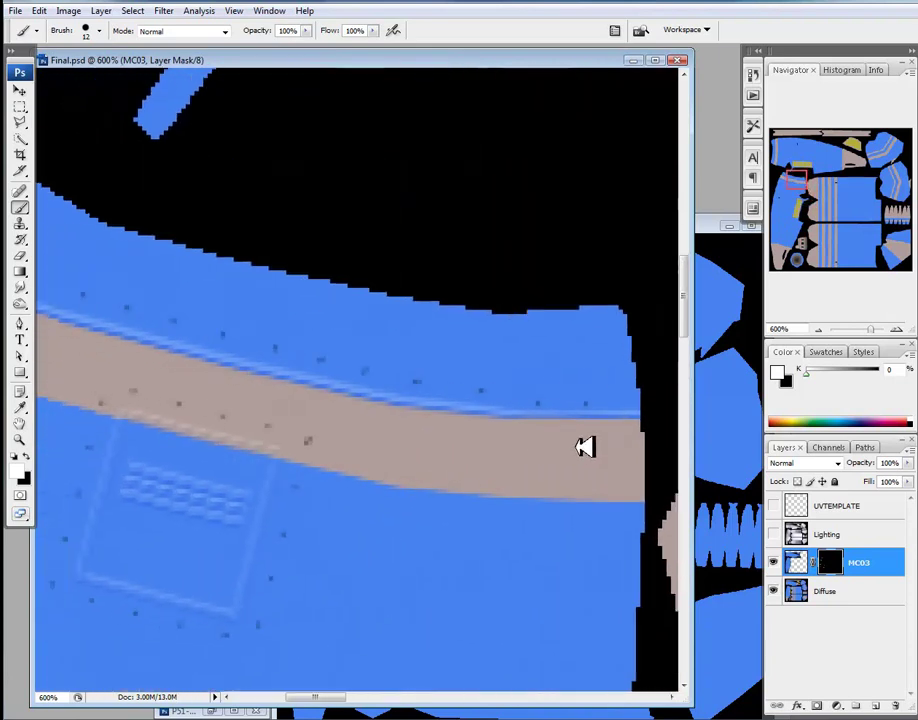
scroll(260, 280, up, 10)
scroll(355, 447, left, 5)
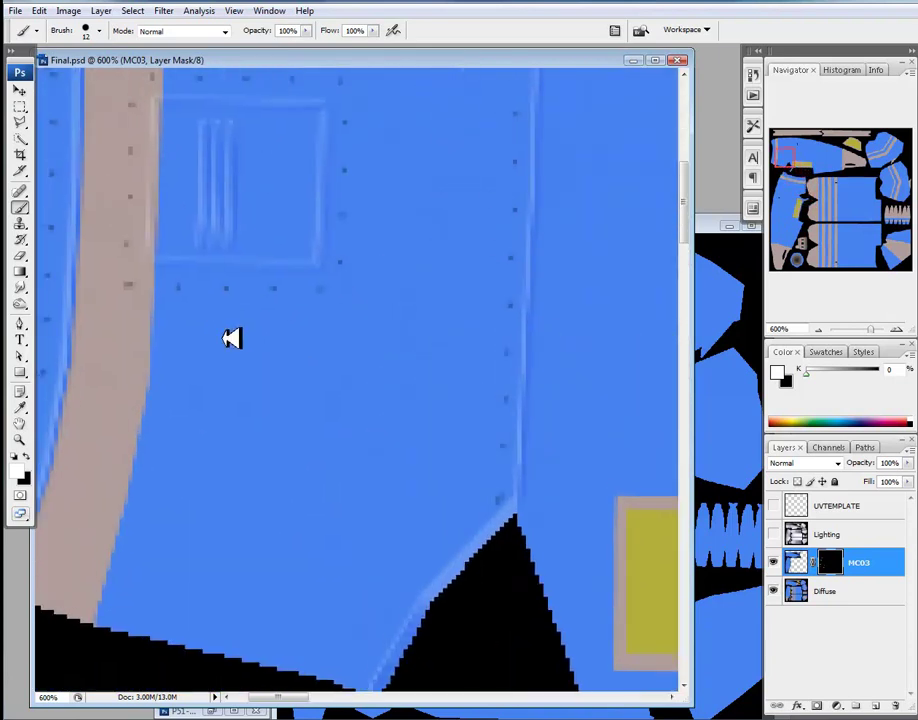
scroll(101, 241, right, 3)
scroll(313, 393, up, 5)
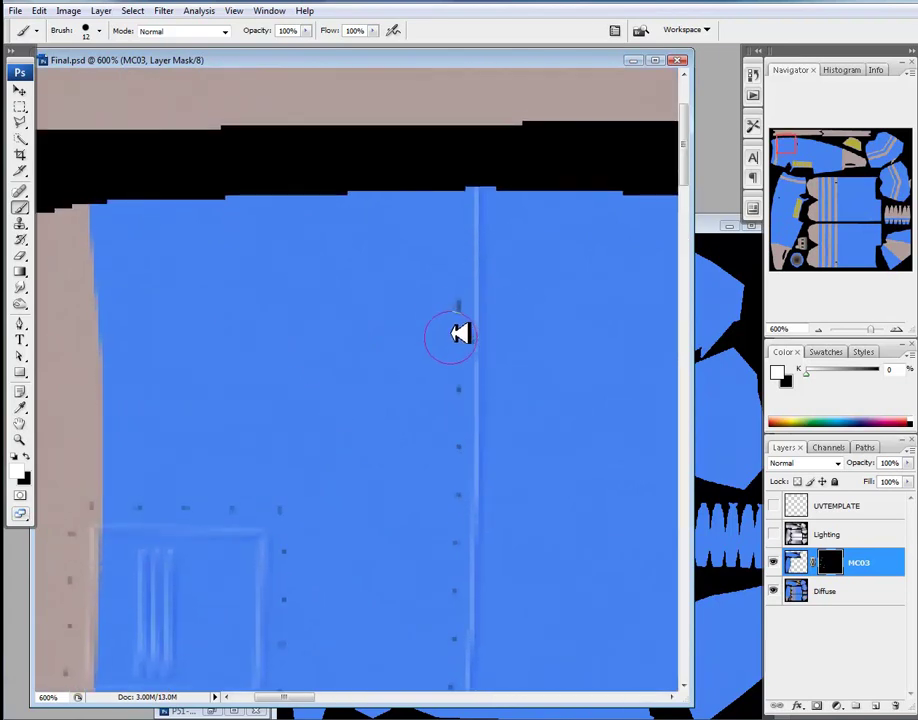
drag(473, 327, 480, 204)
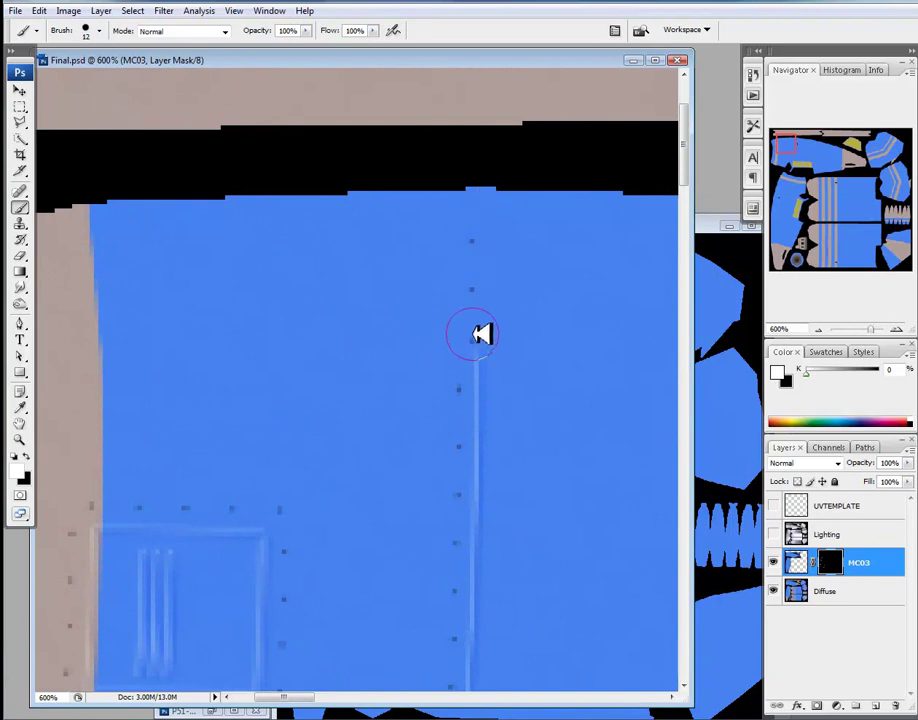
drag(214, 264, 550, 295)
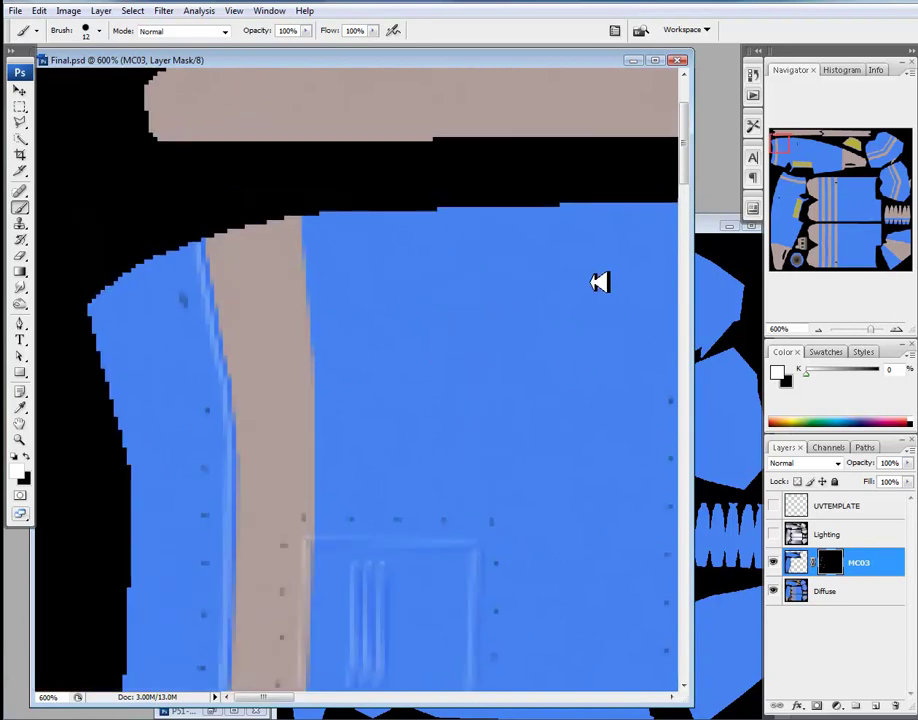
mouse_move(194, 369)
mouse_down()
mouse_move(174, 307)
mouse_move(178, 266)
mouse_move(208, 356)
mouse_up()
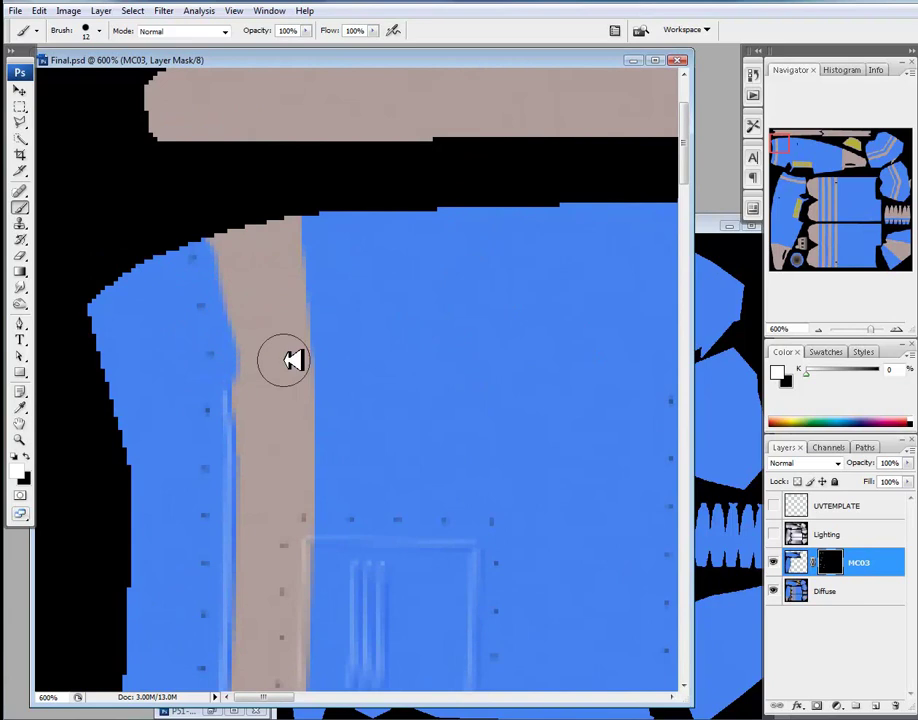
Step: Paint white on the MC03 mask over the top rivets of the vertical row between the large rounded panel and the small tail-side panel
drag(536, 372, 168, 270)
drag(600, 305, 270, 256)
drag(630, 320, 302, 277)
mouse_move(398, 220)
mouse_down()
mouse_move(386, 213)
mouse_move(374, 113)
mouse_move(406, 187)
mouse_move(425, 101)
mouse_up()
mouse_move(644, 239)
mouse_down()
mouse_move(328, 248)
mouse_move(168, 218)
mouse_up()
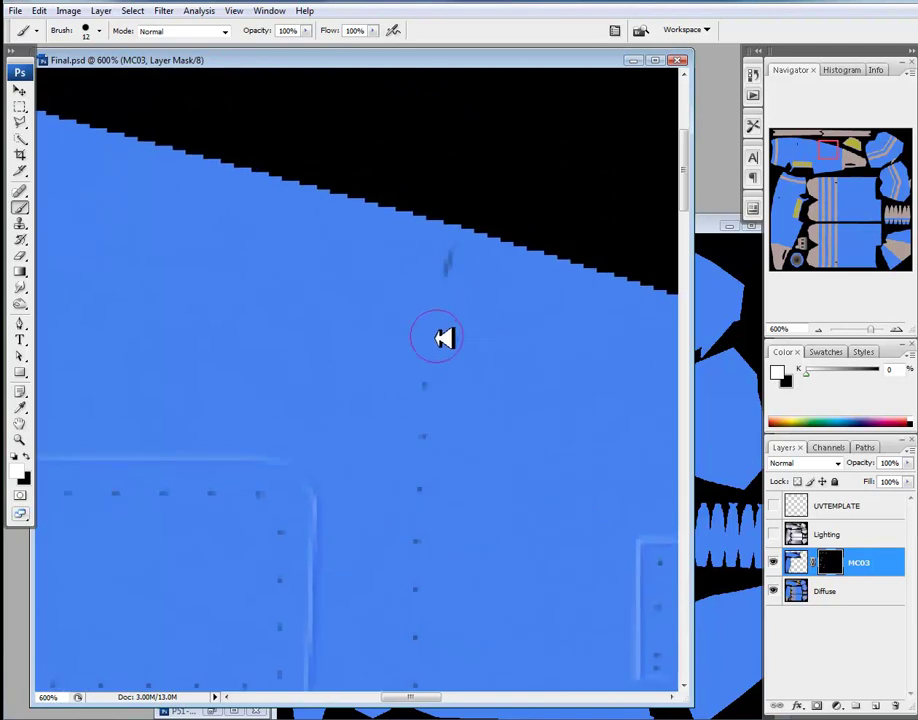
drag(435, 342, 446, 265)
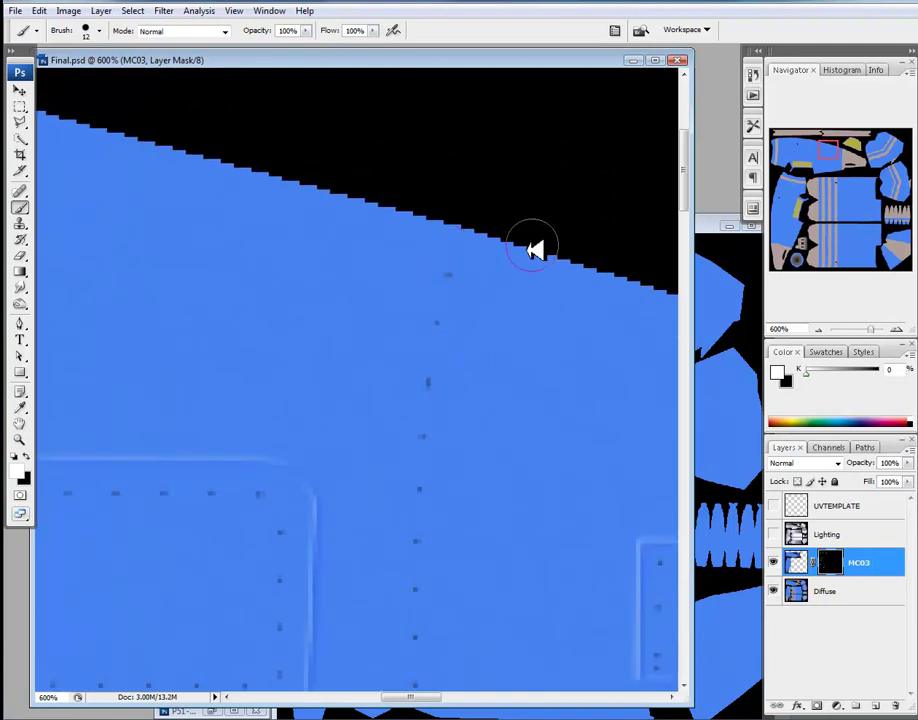
Step: Examine the tail end of the upper fuselage piece, then review the whole texture at 100% for missing rivets and seams
drag(558, 264, 200, 104)
drag(380, 264, 201, 158)
drag(414, 229, 648, 530)
drag(445, 168, 506, 408)
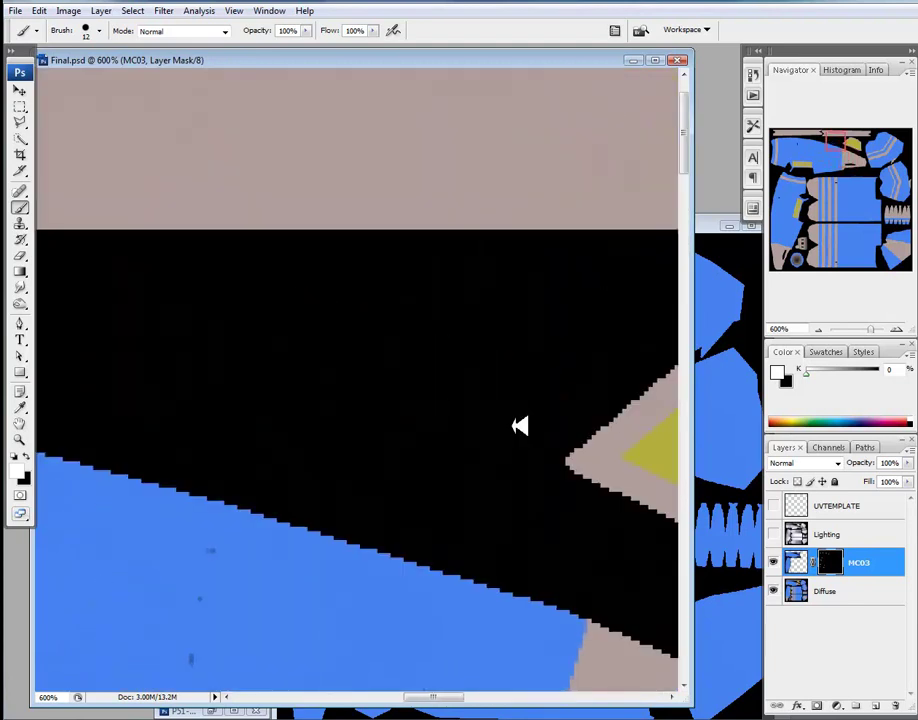
drag(114, 345, 380, 428)
drag(171, 507, 328, 209)
drag(570, 400, 352, 208)
drag(213, 152, 292, 129)
key(ctrl+minus)
key(ctrl+minus)
key(ctrl+minus)
key(ctrl+minus)
key(ctrl+minus)
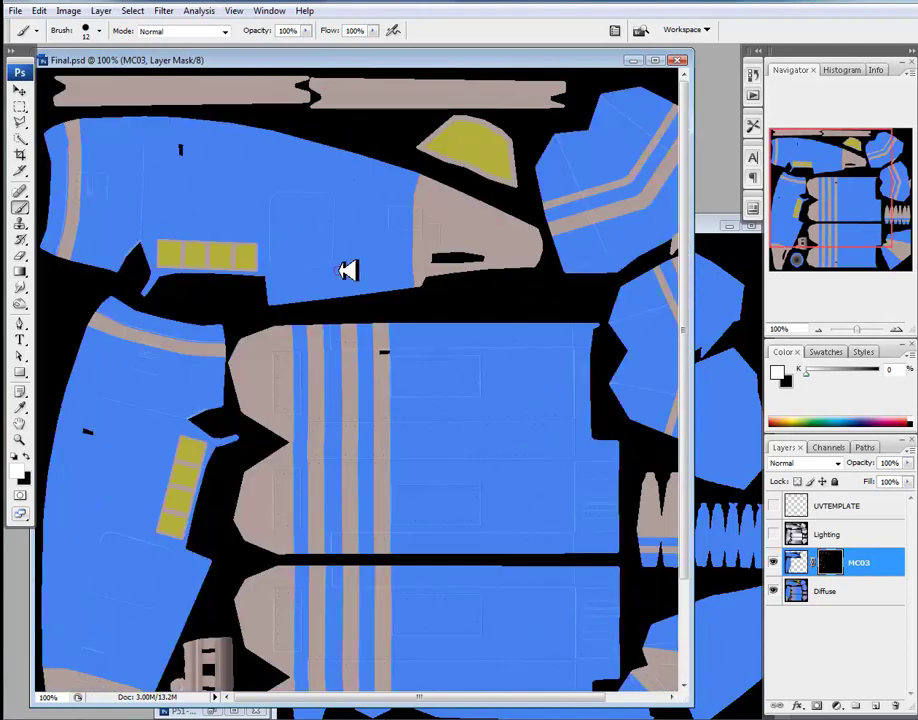
Step: Paint white on the MC03 mask over the rivets beside the yellow squares, down to the stepped lower corner of the upper fuselage piece
key(ctrl+plus)
key(ctrl+plus)
key(ctrl+plus)
drag(337, 118, 332, 424)
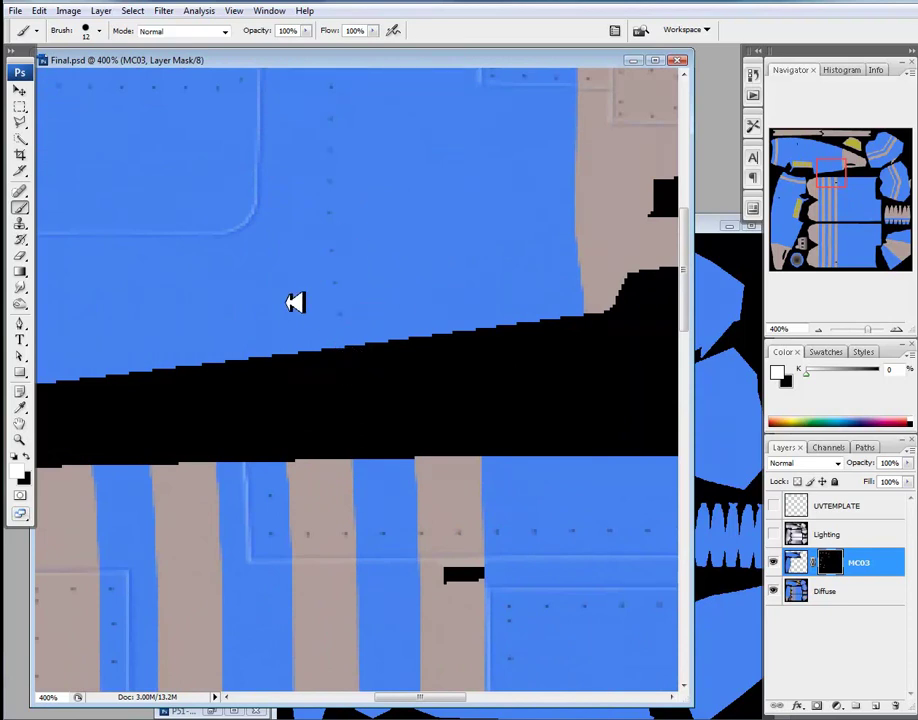
drag(195, 260, 385, 284)
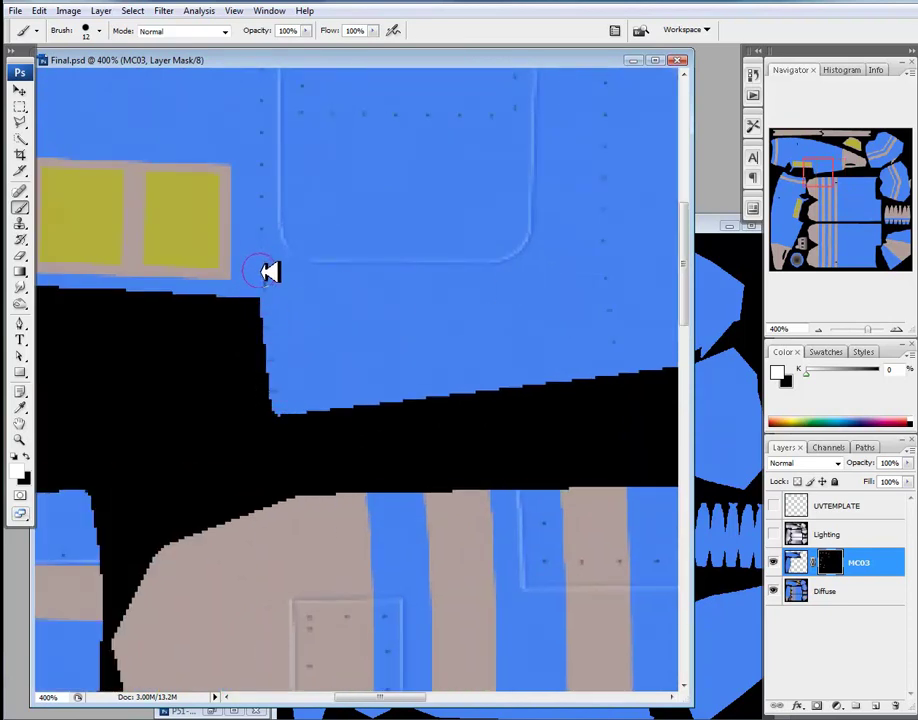
click(28, 455)
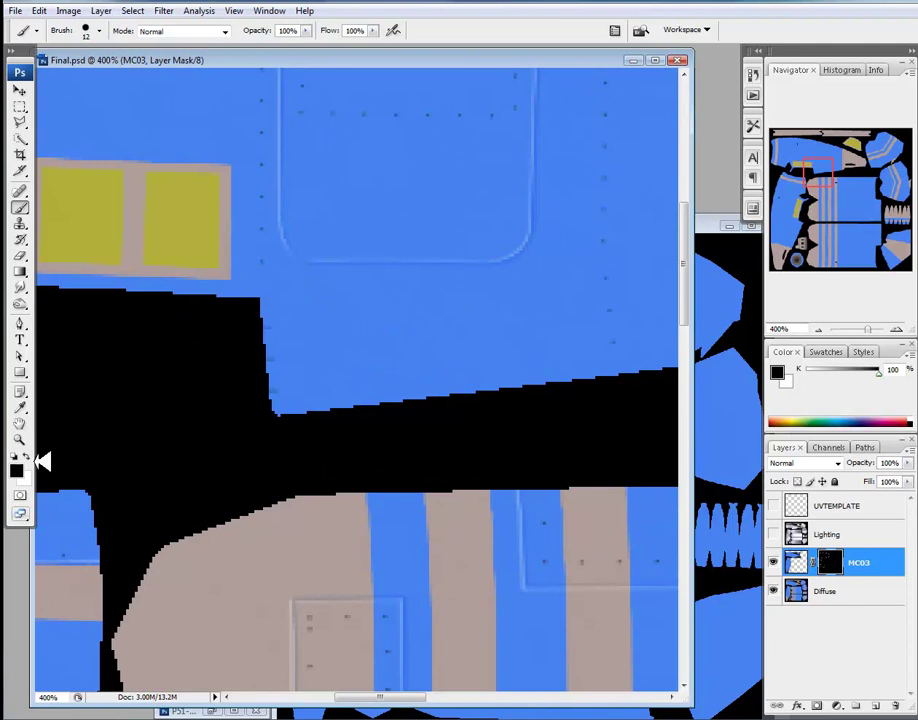
click(27, 456)
drag(265, 330, 263, 366)
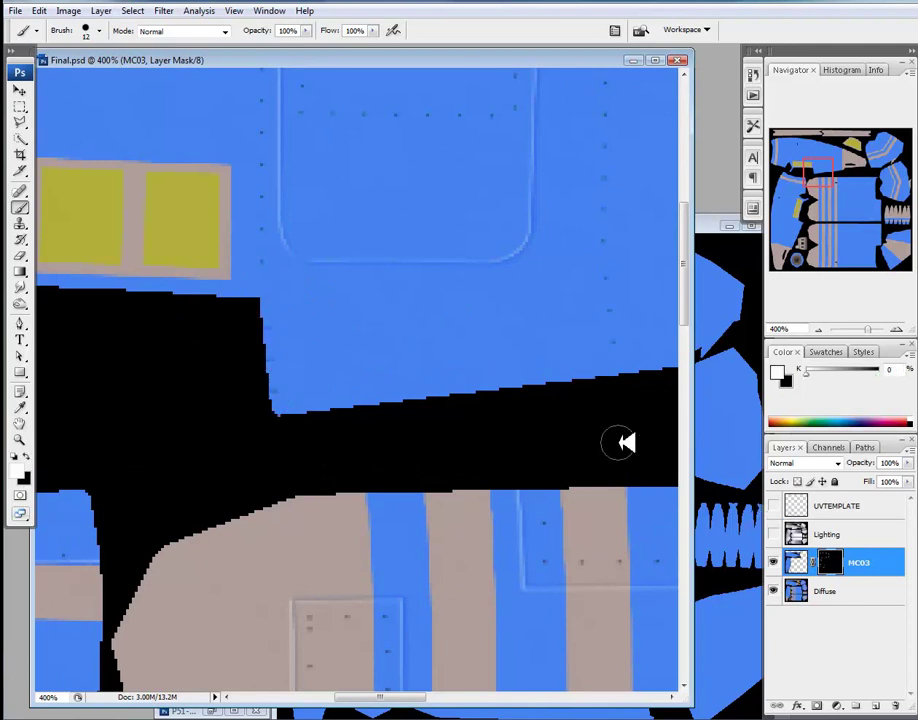
Step: Zoom out to 200% to check the masked fuselage details and bring up the file commands for Final.psd
key(ctrl+minus)
key(ctrl+minus)
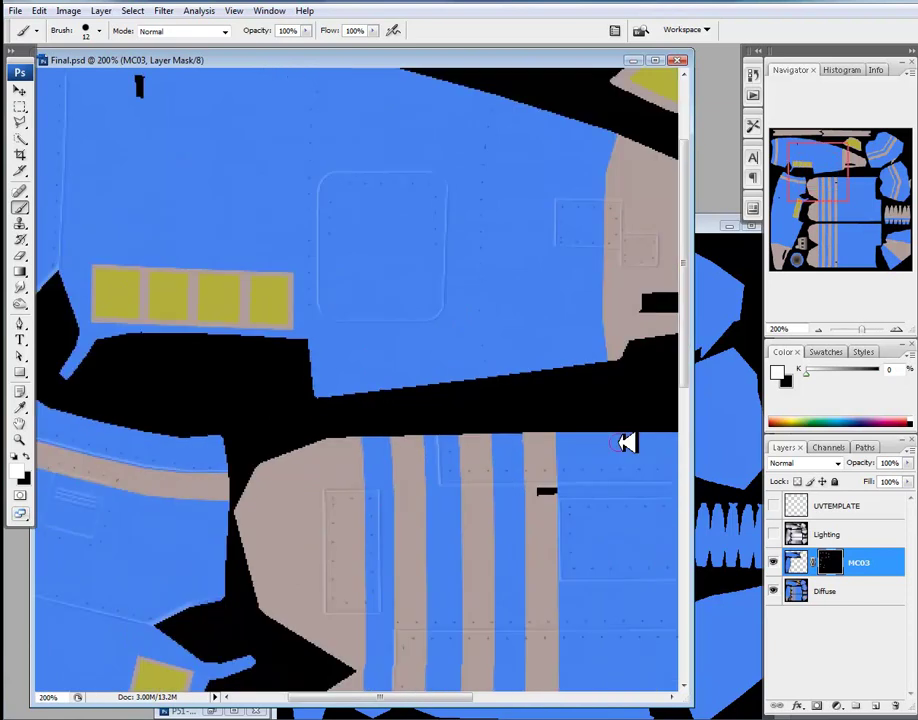
click(22, 10)
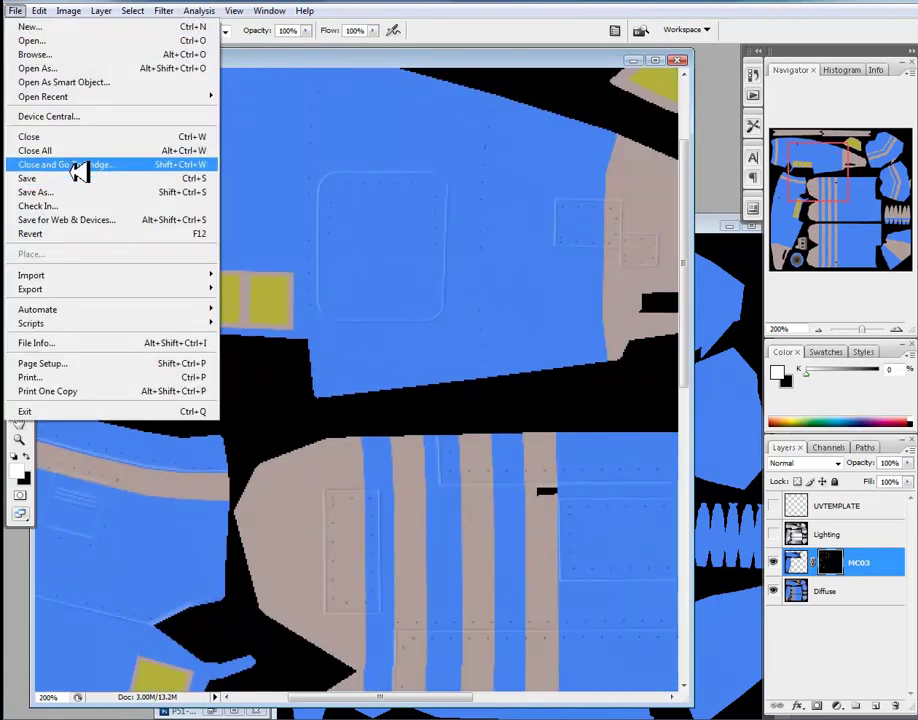